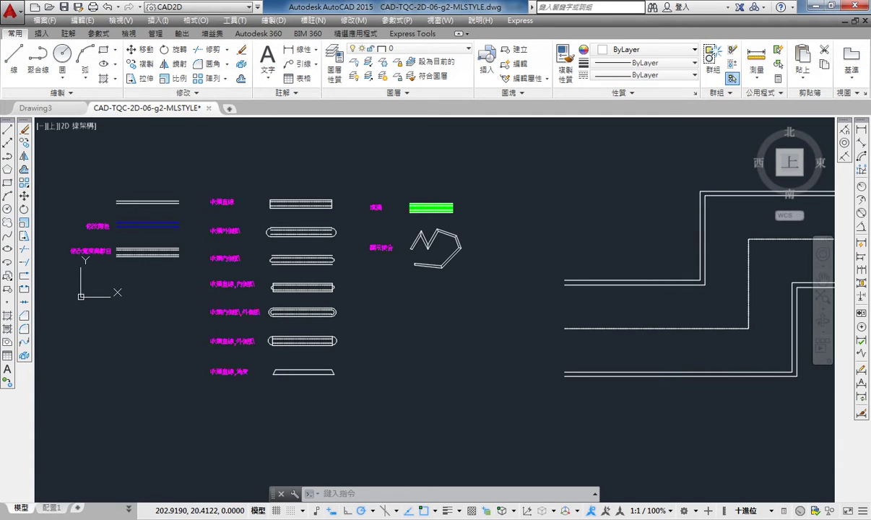
Review the ML1–ML12 multiline styles in MLSTYLE without changes, then switch to blank Drawing3
{"action": "type", "text": "M"}
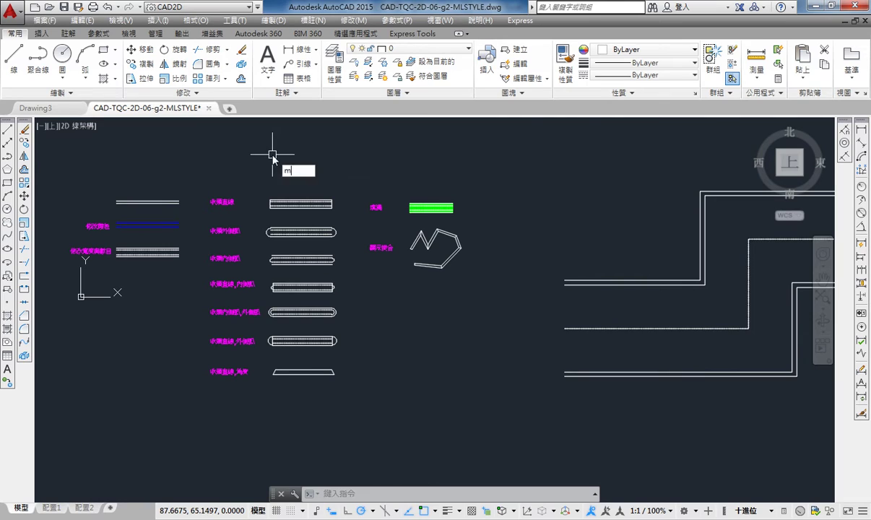
{"action": "type", "text": "LS"}
{"action": "key", "text": "Down"}
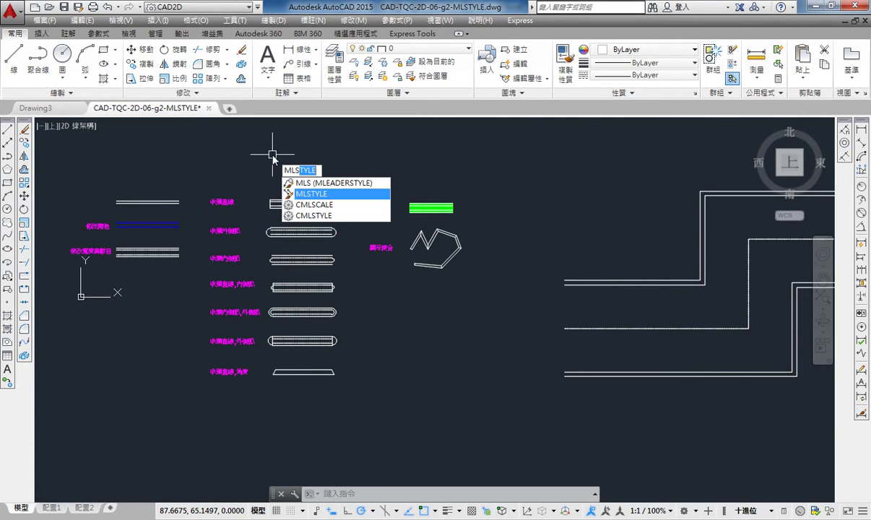
{"action": "key", "text": "Return"}
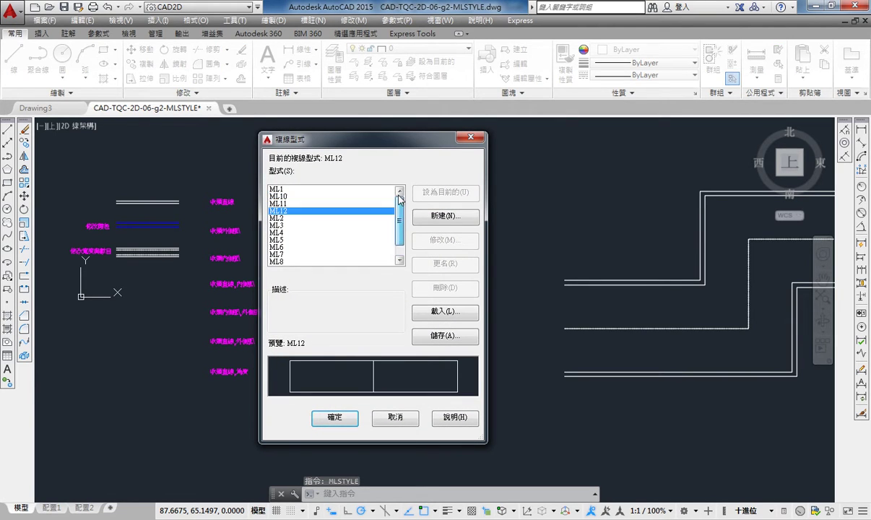
{"action": "mouse_move", "coordinate": [412, 138]}
{"action": "left_mouse_down"}
{"action": "mouse_move", "coordinate": [567, 195]}
{"action": "mouse_move", "coordinate": [677, 192]}
{"action": "left_mouse_up"}
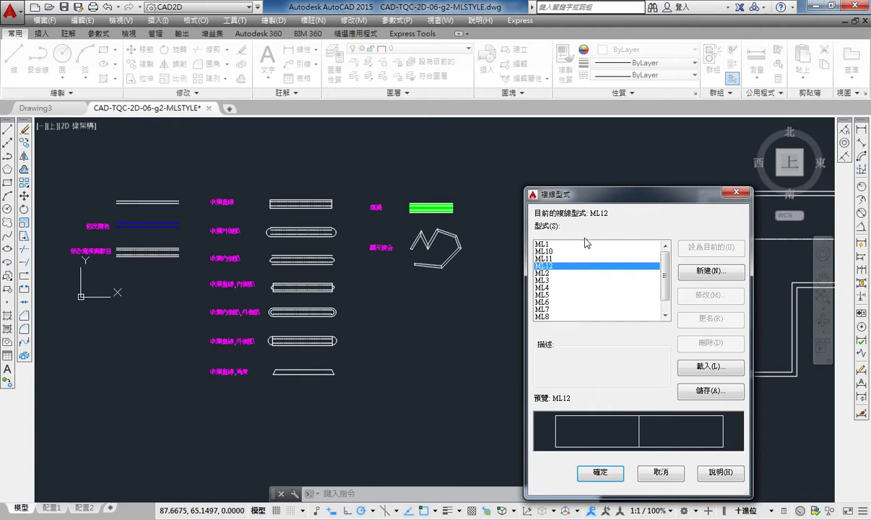
{"action": "left_click_drag", "start_coordinate": [587, 199], "coordinate": [430, 140]}
{"action": "left_click", "coordinate": [503, 413]}
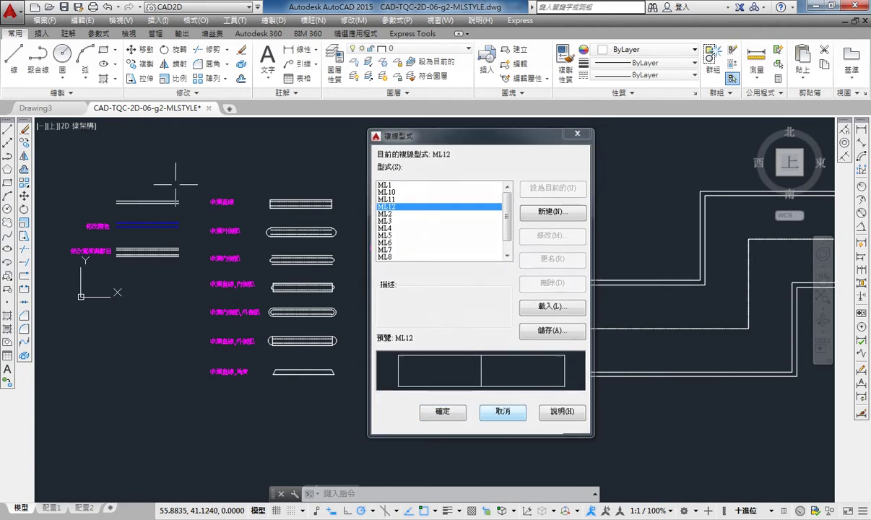
{"action": "left_click", "coordinate": [43, 108]}
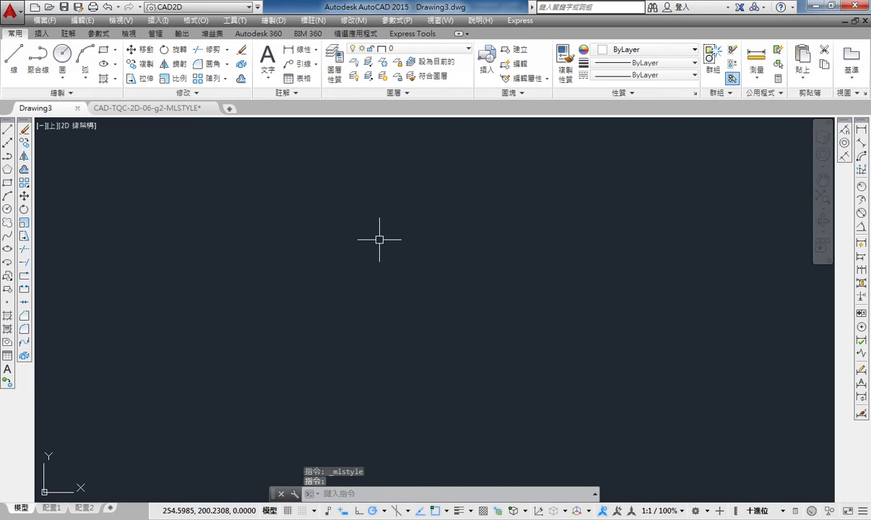
Inspect Drawing3's STANDARD style (offsets 0.5 and -0.5) unchanged, then return to CAD-TQC-2D-06-g2-MLSTYLE
{"action": "type", "text": "M"}
{"action": "type", "text": "LS"}
{"action": "key", "text": "Down"}
{"action": "key", "text": "Return"}
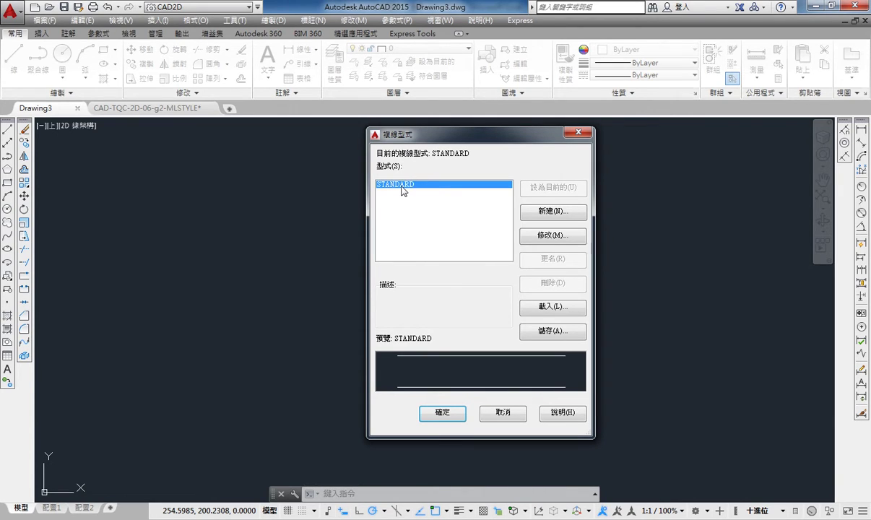
{"action": "left_click", "coordinate": [530, 238]}
{"action": "left_click_drag", "start_coordinate": [470, 138], "coordinate": [363, 149]}
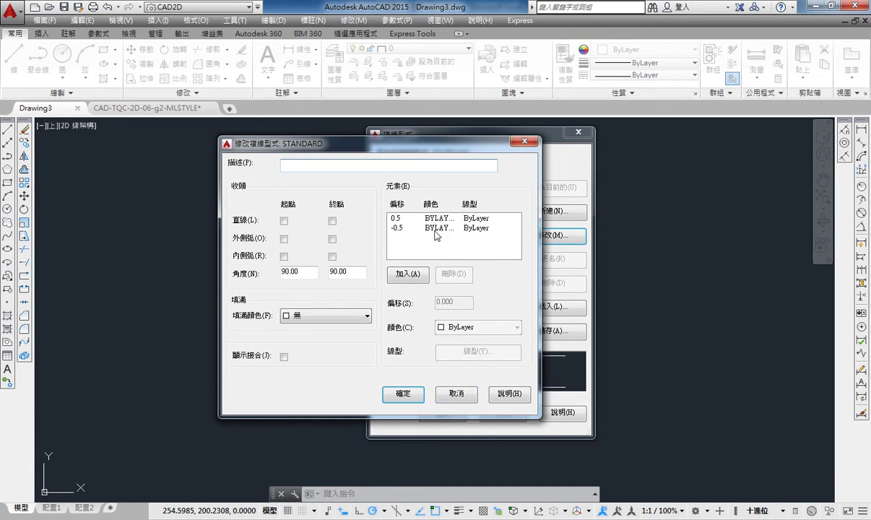
{"action": "left_click", "coordinate": [456, 394]}
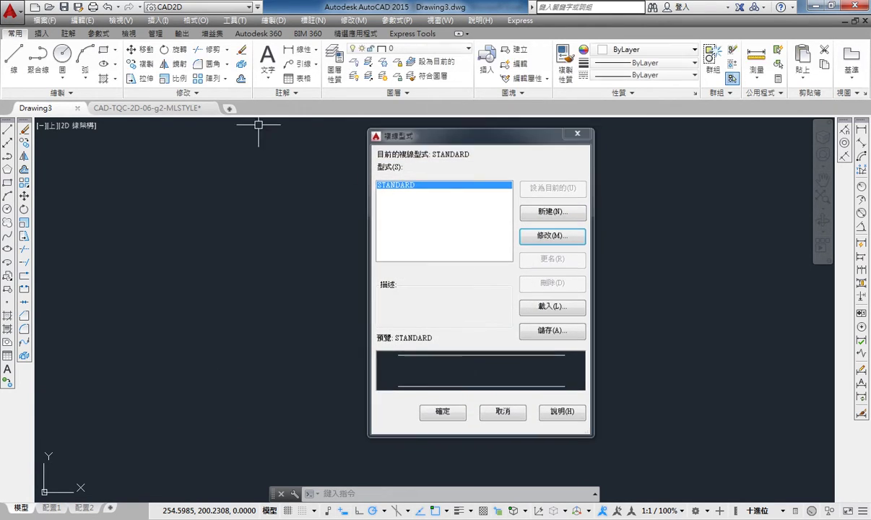
{"action": "key", "text": "Escape"}
{"action": "left_click", "coordinate": [148, 107]}
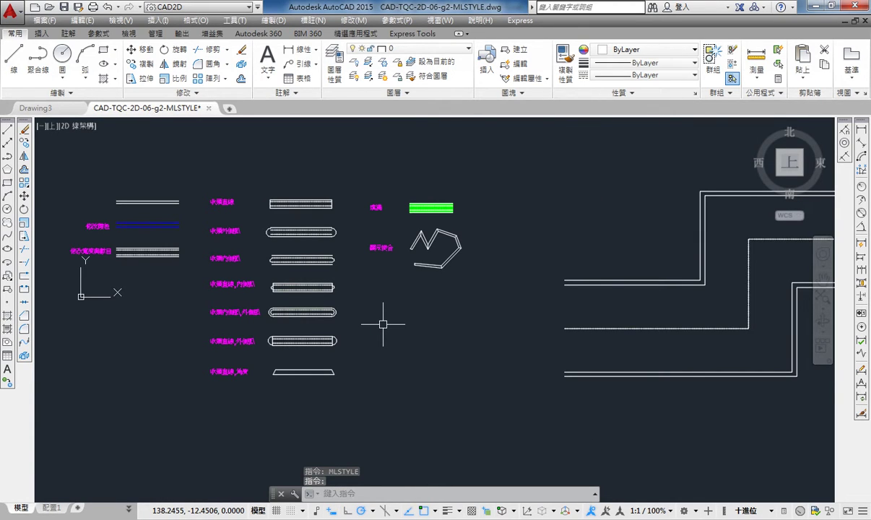
Open the Multiline Style manager from the Format menu
{"action": "type", "text": "ml"}
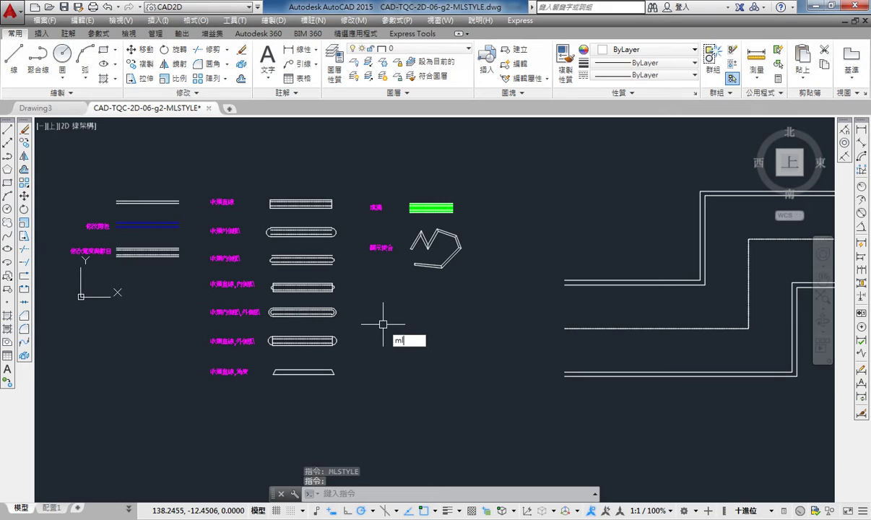
{"action": "type", "text": "s"}
{"action": "key", "text": "Down"}
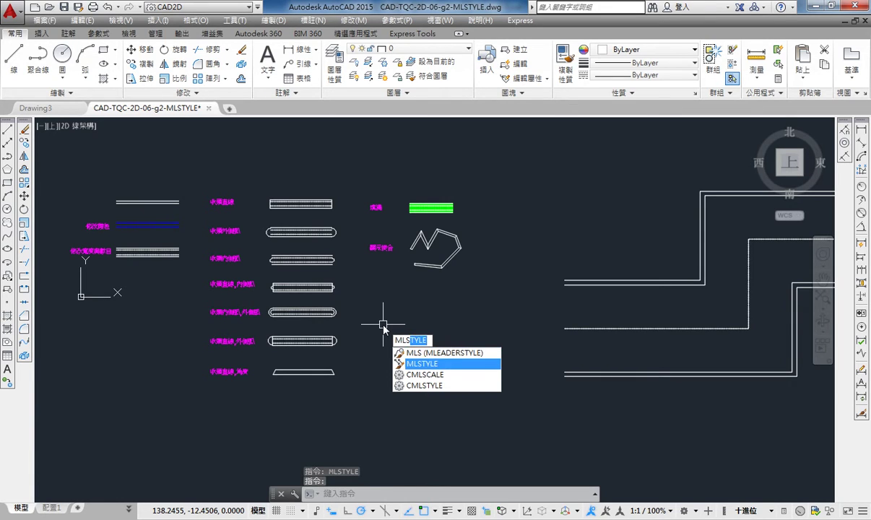
{"action": "key", "text": "Return"}
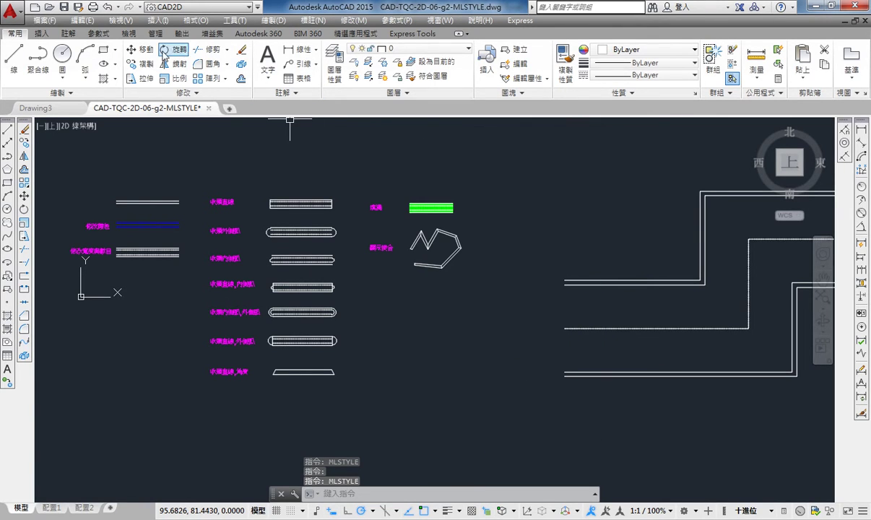
{"action": "left_click", "coordinate": [153, 22]}
{"action": "mouse_move", "coordinate": [193, 20]}
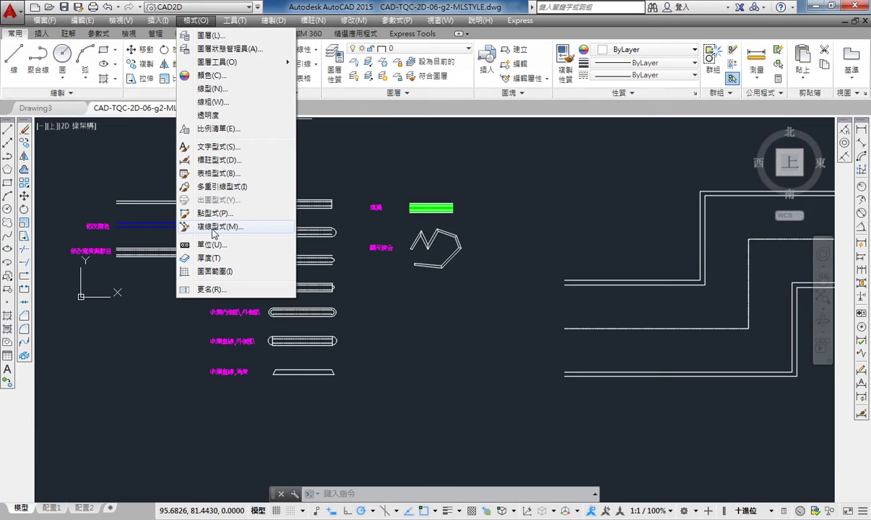
{"action": "left_click", "coordinate": [214, 228]}
{"action": "mouse_move", "coordinate": [422, 138]}
{"action": "left_mouse_down"}
{"action": "mouse_move", "coordinate": [401, 115]}
{"action": "mouse_move", "coordinate": [420, 90]}
{"action": "left_mouse_up"}
Preview styles ML1, ML11, ML6 and ML9, then select STANDARD
{"action": "scroll", "coordinate": [494, 150], "scroll_direction": "down", "scroll_amount": 1}
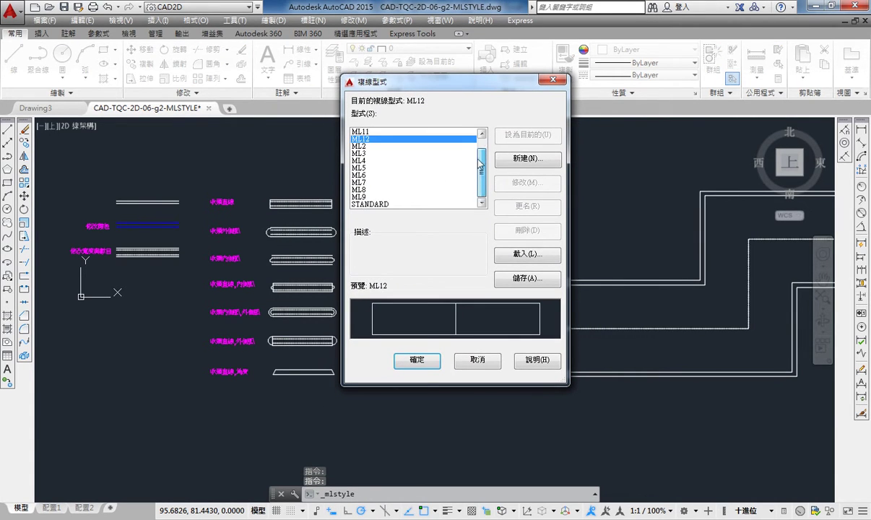
{"action": "scroll", "coordinate": [494, 150], "scroll_direction": "up", "scroll_amount": 1}
{"action": "scroll", "coordinate": [448, 150], "scroll_direction": "up", "scroll_amount": 1}
{"action": "left_click", "coordinate": [397, 132]}
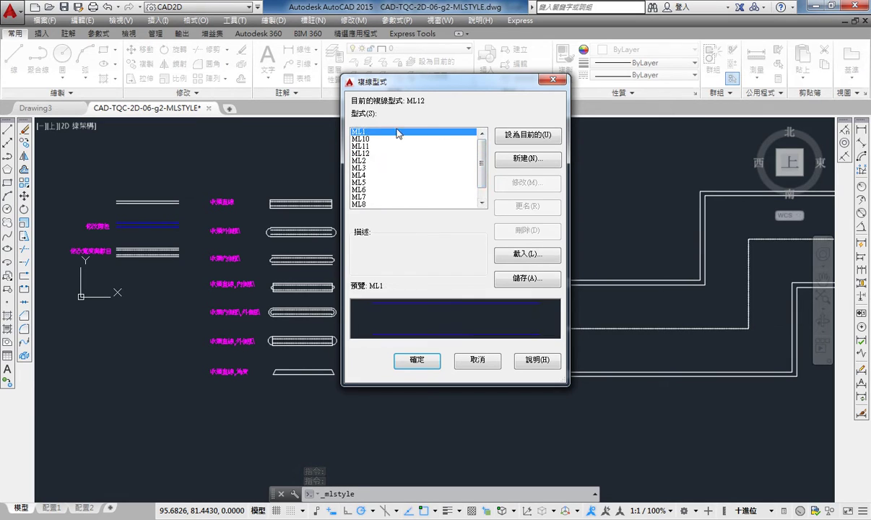
{"action": "scroll", "coordinate": [481, 157], "scroll_direction": "down", "scroll_amount": 2}
{"action": "left_click", "coordinate": [417, 132]}
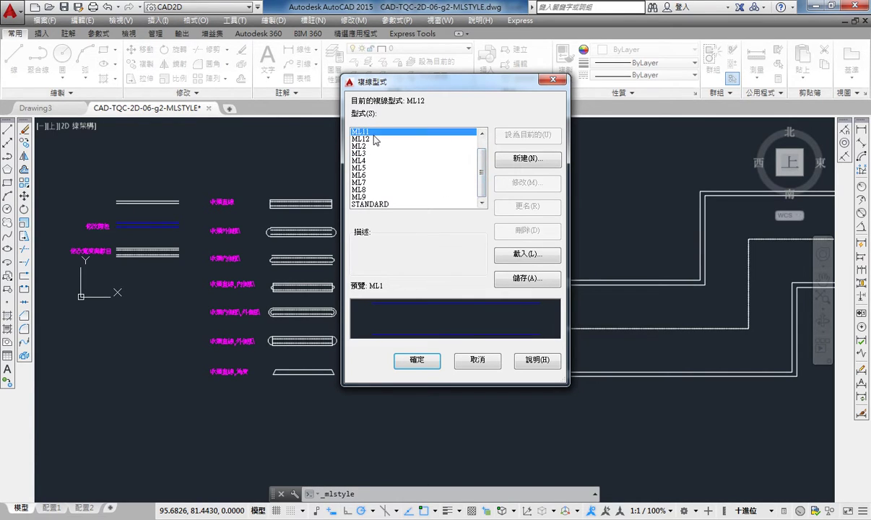
{"action": "left_click", "coordinate": [410, 176]}
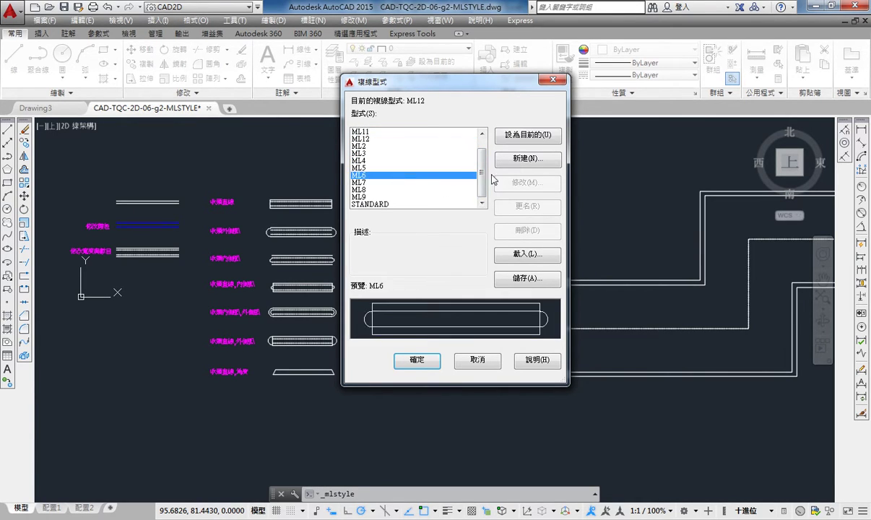
{"action": "scroll", "coordinate": [490, 159], "scroll_direction": "up", "scroll_amount": 2}
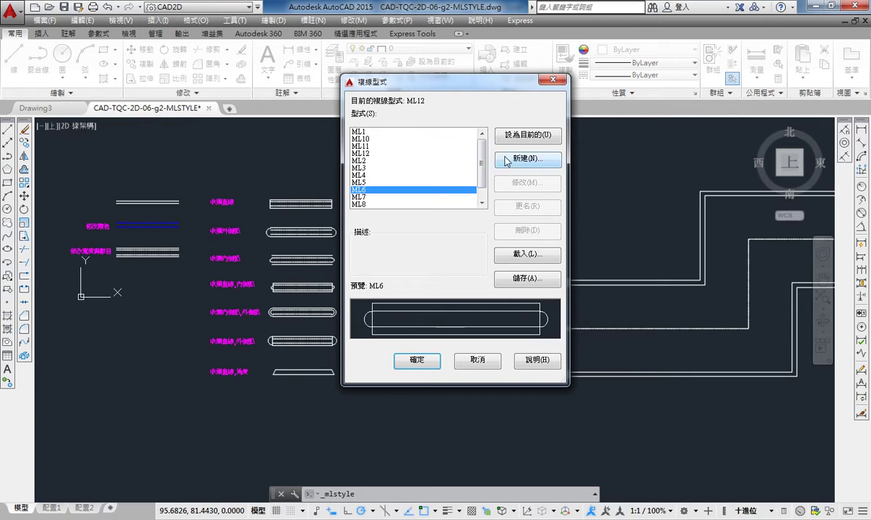
{"action": "scroll", "coordinate": [482, 159], "scroll_direction": "down", "scroll_amount": 2}
{"action": "left_click", "coordinate": [430, 196]}
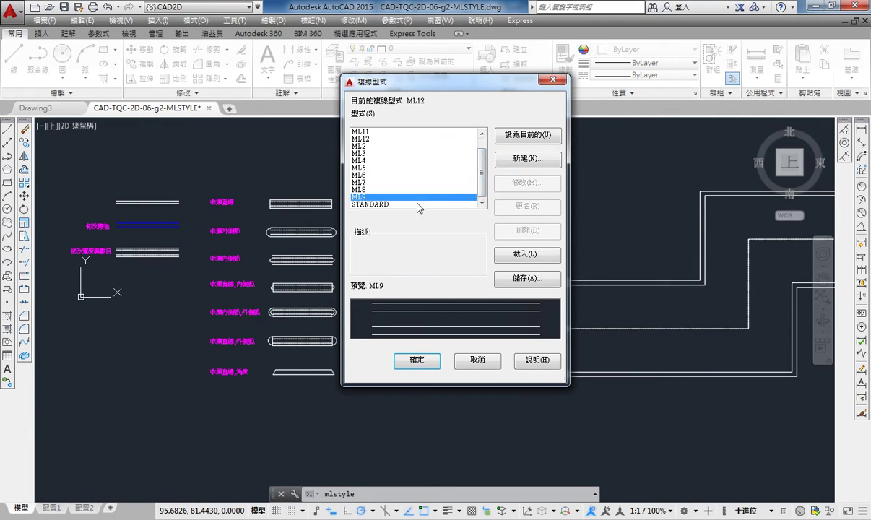
{"action": "left_click", "coordinate": [393, 205]}
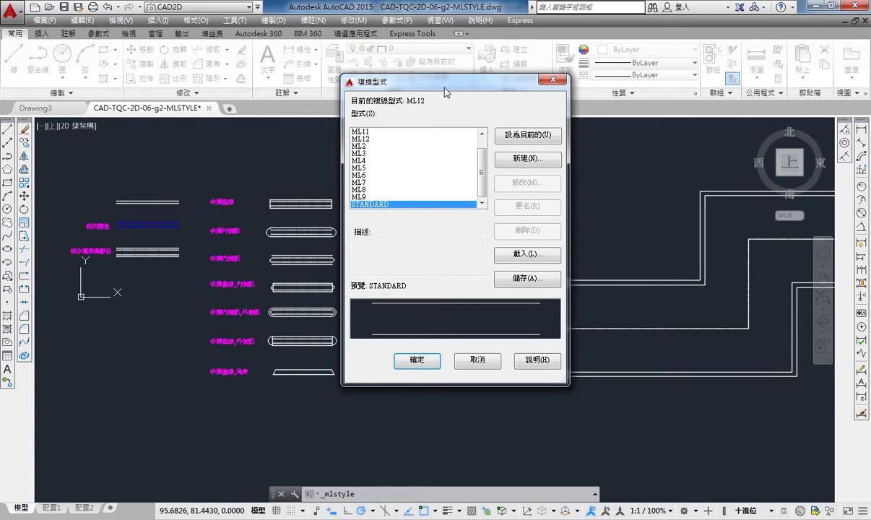
{"action": "left_click_drag", "start_coordinate": [419, 83], "coordinate": [470, 71]}
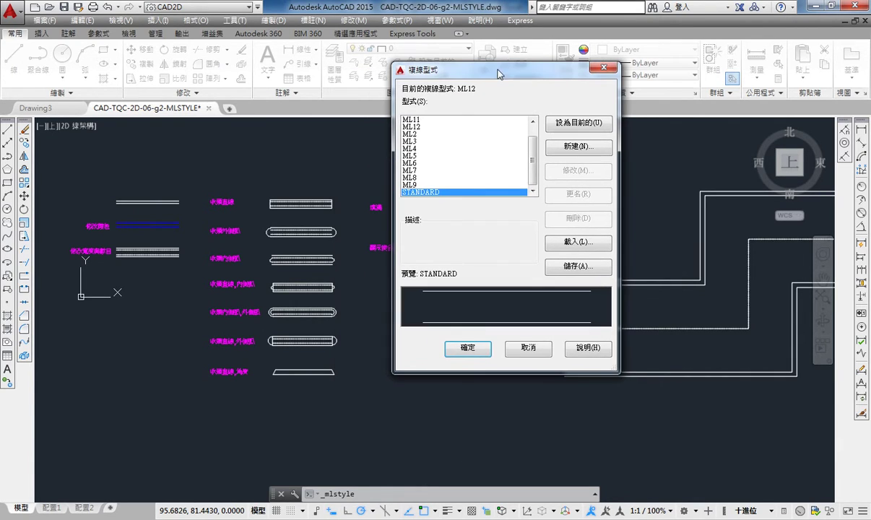
Abandon a first new-style attempt and reopen the Multiline Style manager
{"action": "left_click", "coordinate": [573, 148]}
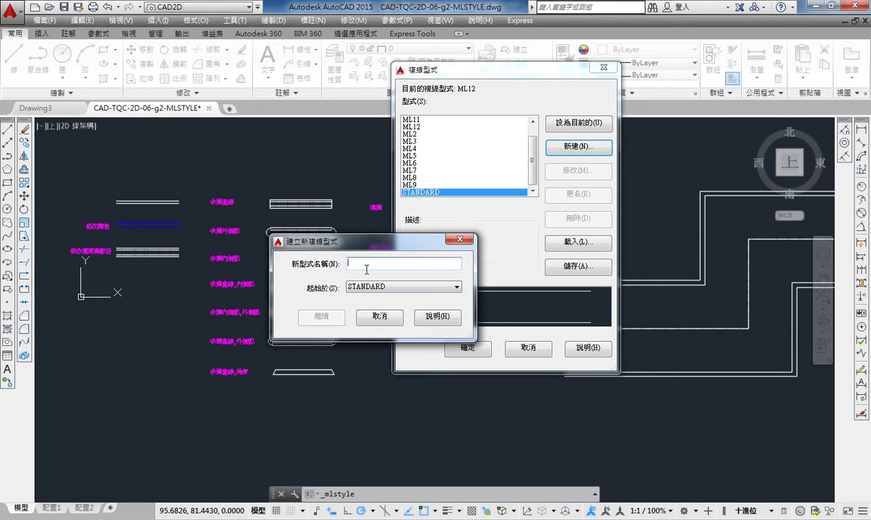
{"action": "left_click", "coordinate": [381, 315]}
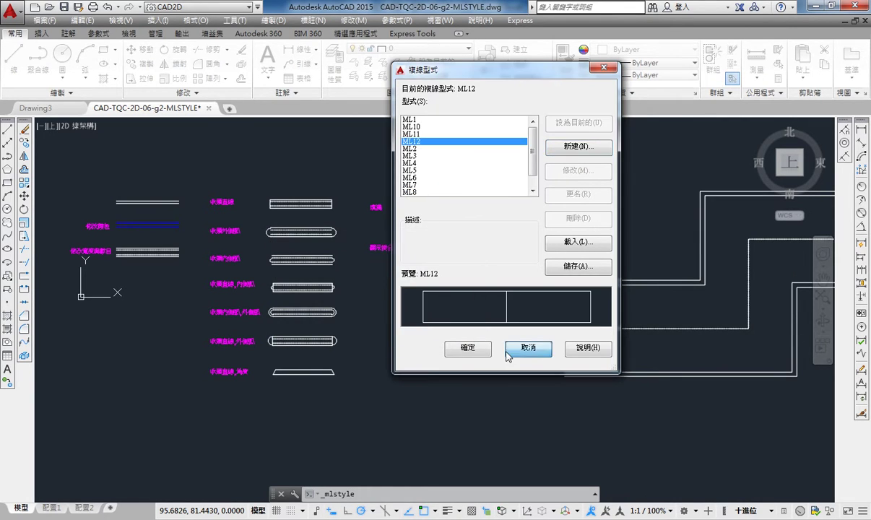
{"action": "left_click", "coordinate": [528, 347]}
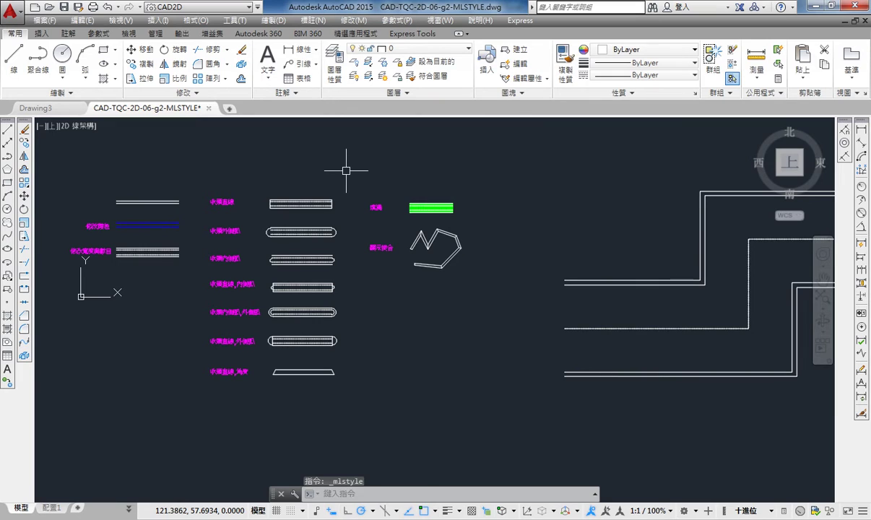
{"action": "key", "text": "Return"}
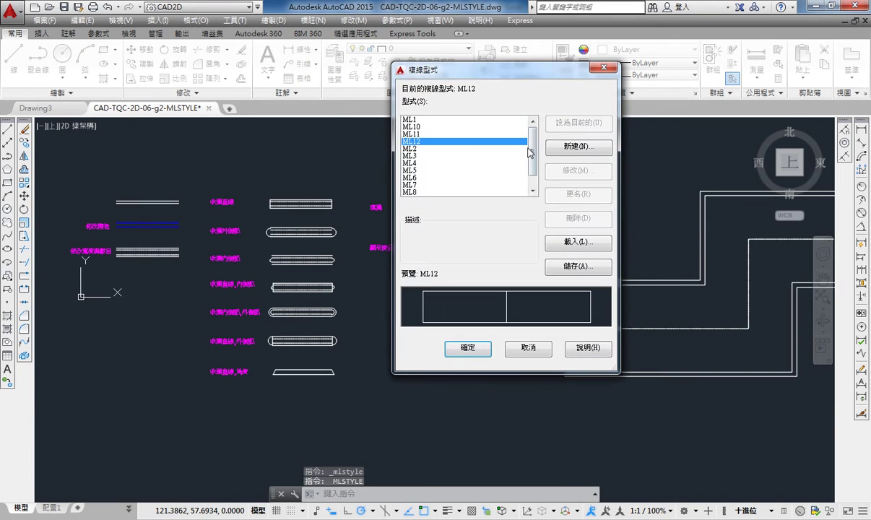
Create a new style named 01 based on STANDARD and open its settings
{"action": "scroll", "coordinate": [531, 155], "scroll_direction": "down", "scroll_amount": 1}
{"action": "left_click", "coordinate": [433, 191]}
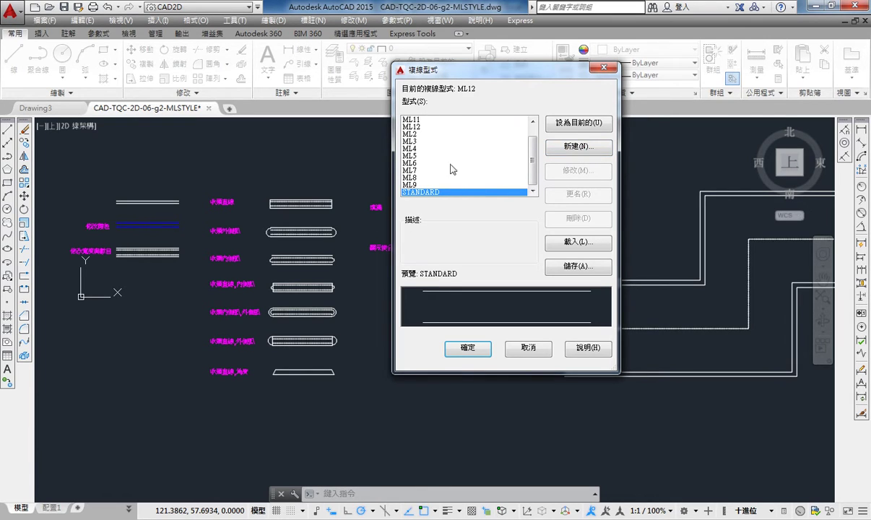
{"action": "left_click", "coordinate": [586, 147]}
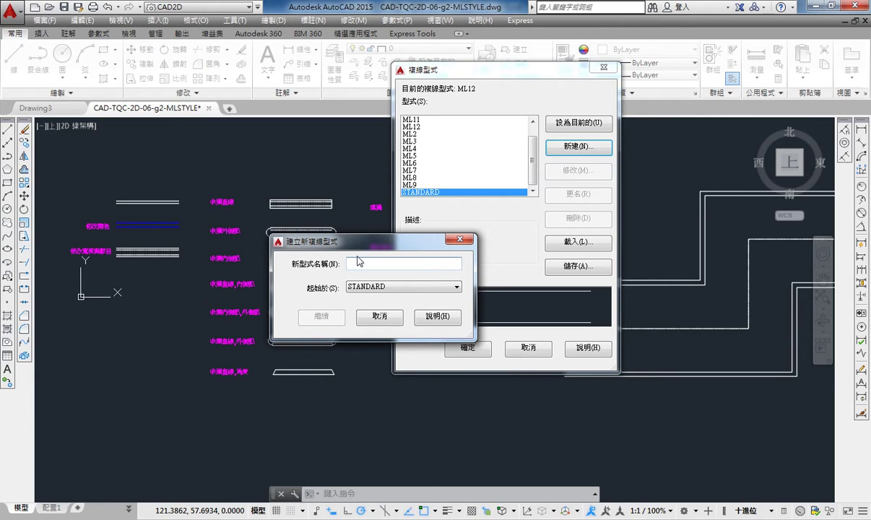
{"action": "type", "text": "01"}
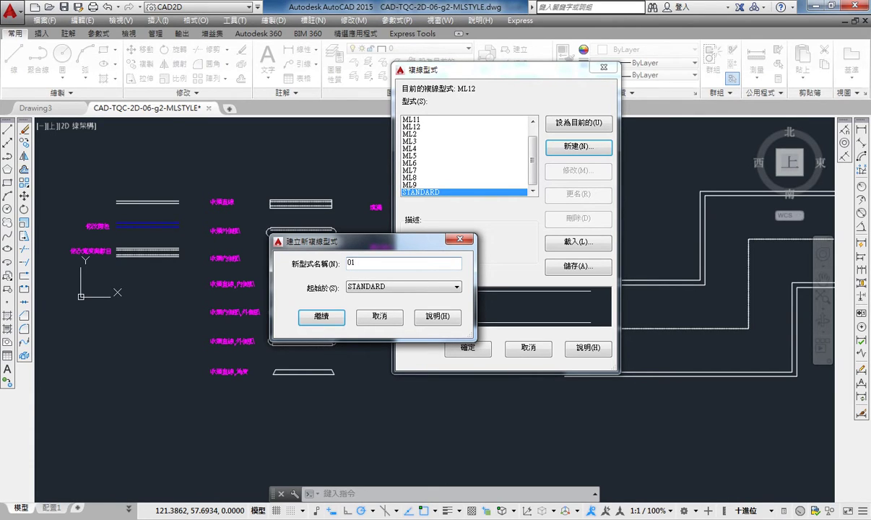
{"action": "left_click", "coordinate": [328, 316]}
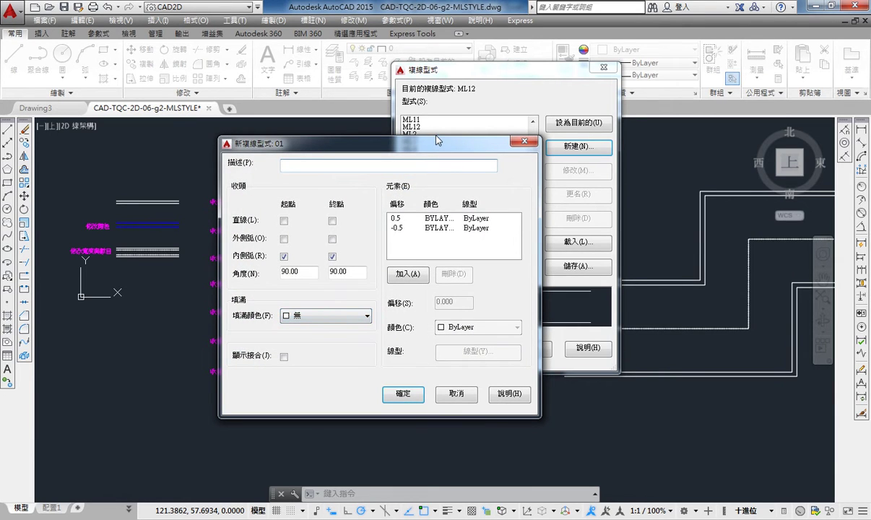
Check the existing 0.5 and -0.5 elements and add a third line element
{"action": "left_click_drag", "start_coordinate": [439, 140], "coordinate": [470, 53]}
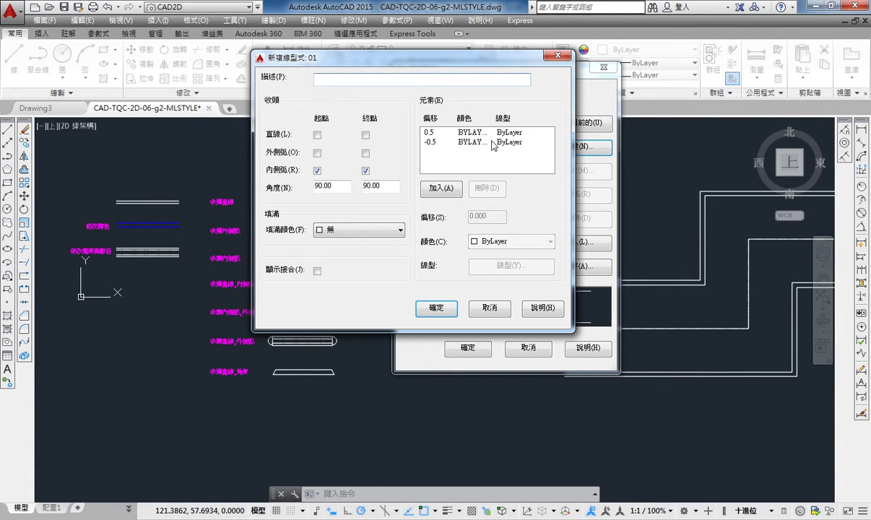
{"action": "left_click", "coordinate": [434, 134]}
{"action": "left_click", "coordinate": [437, 141]}
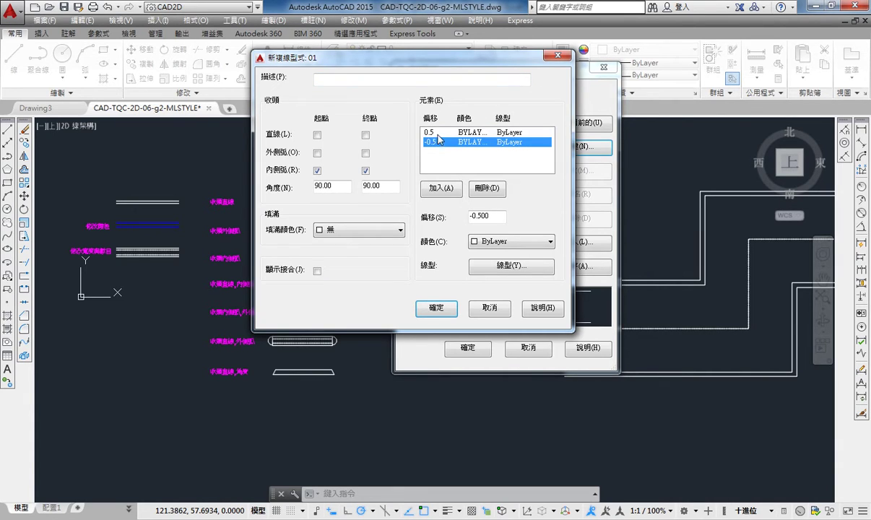
{"action": "left_click", "coordinate": [438, 132]}
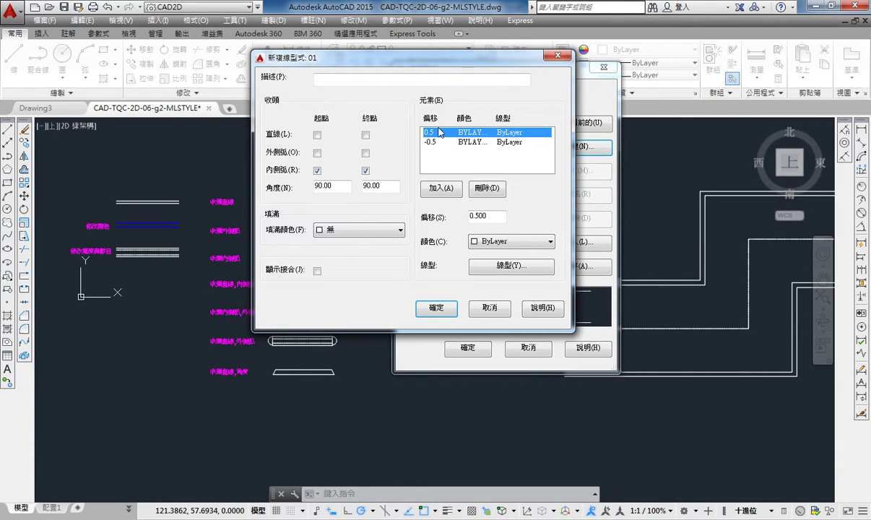
{"action": "left_click", "coordinate": [440, 142]}
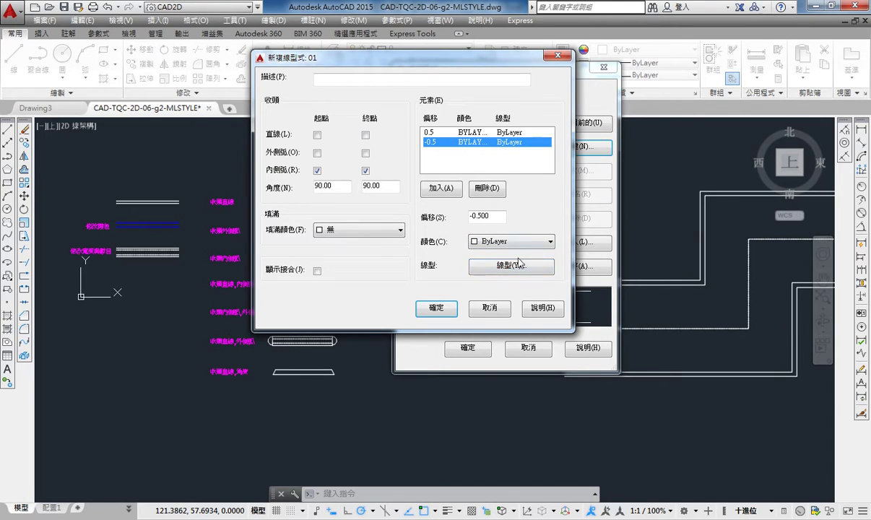
{"action": "left_click", "coordinate": [455, 192]}
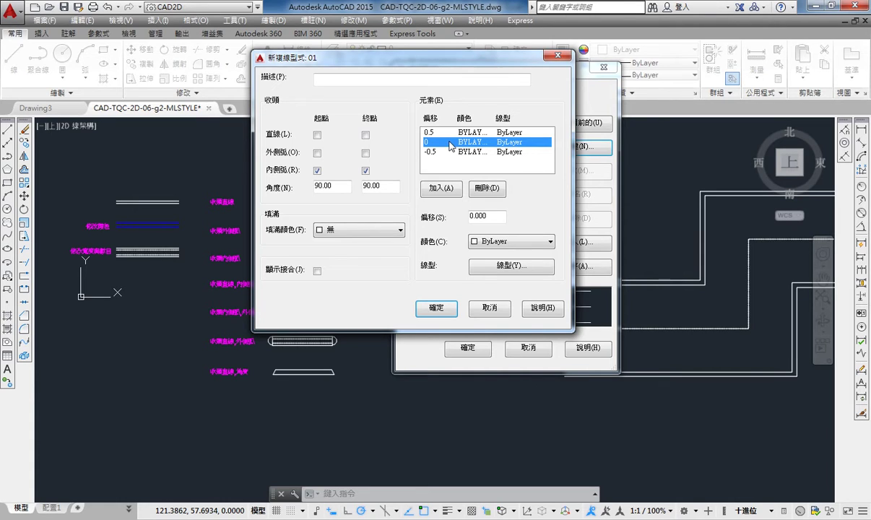
Set style 01's element offsets to -0.5, 1 and -1 and save the style
{"action": "double_click", "coordinate": [470, 216]}
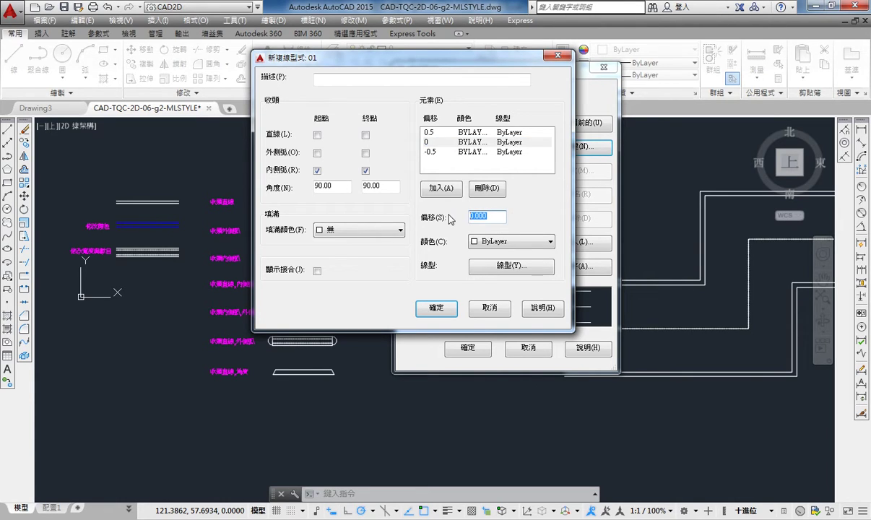
{"action": "type", "text": "-0.5"}
{"action": "left_click", "coordinate": [443, 142]}
{"action": "left_click", "coordinate": [418, 132]}
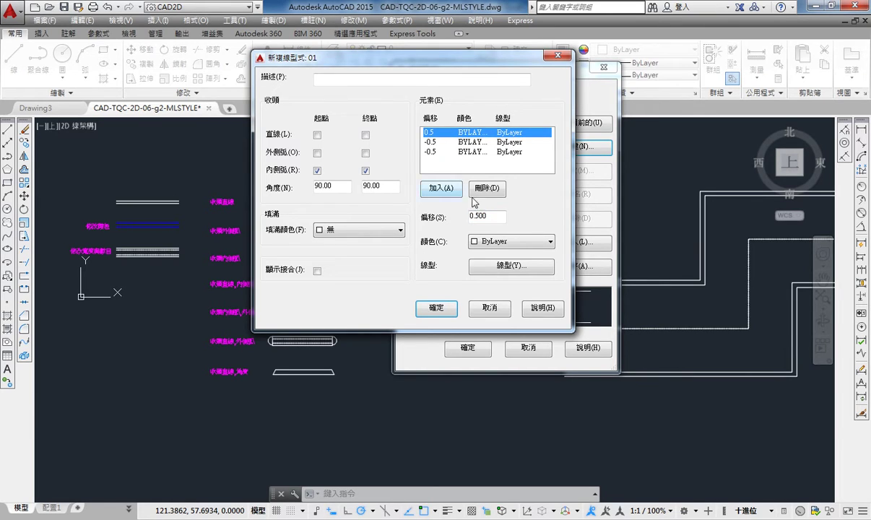
{"action": "double_click", "coordinate": [473, 216]}
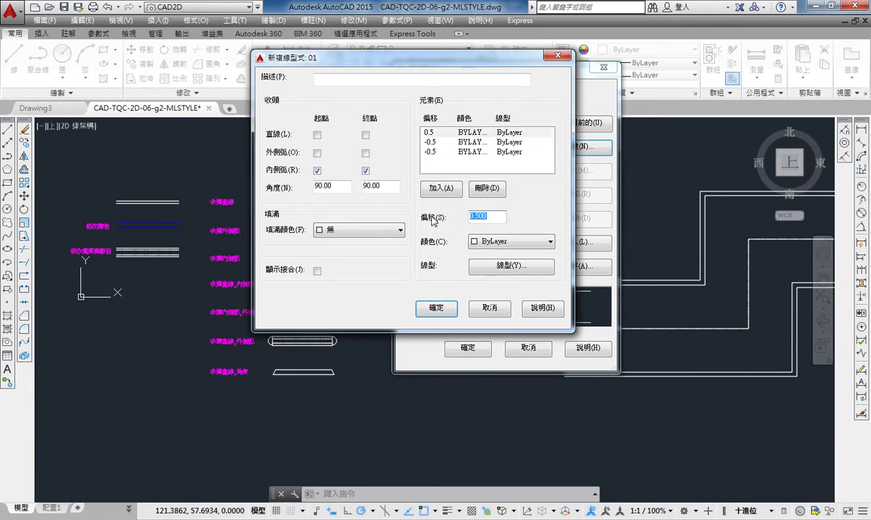
{"action": "type", "text": "1"}
{"action": "left_click", "coordinate": [420, 141]}
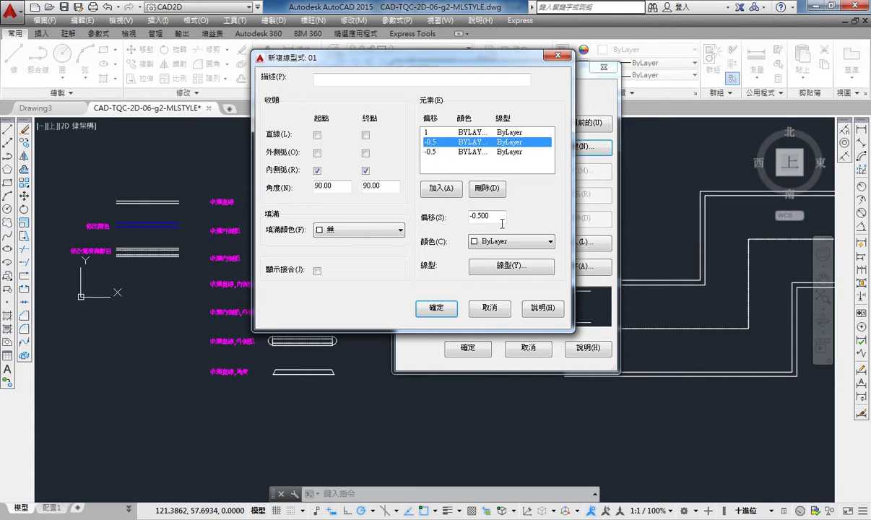
{"action": "double_click", "coordinate": [473, 214]}
{"action": "type", "text": "-1"}
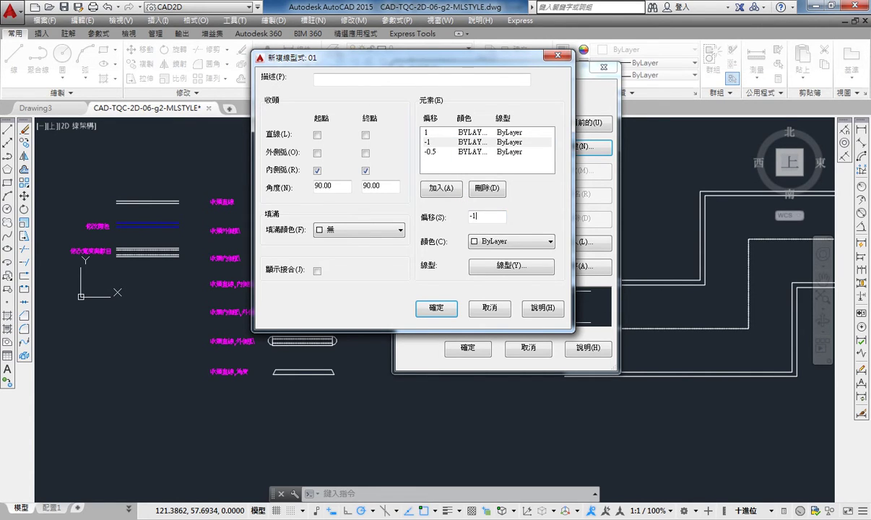
{"action": "key", "text": "Return"}
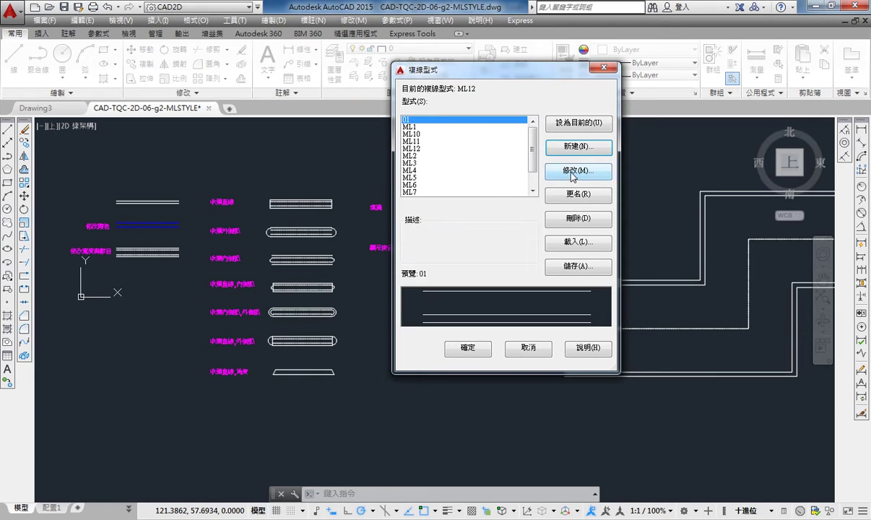
Change style 01's middle offset to 0 (lines at 1, 0, -1) and make 01 current
{"action": "left_click", "coordinate": [549, 170]}
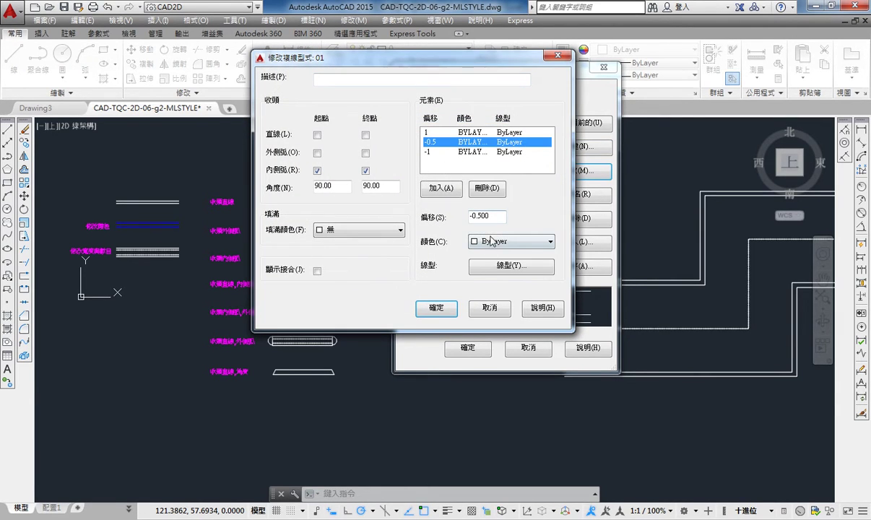
{"action": "double_click", "coordinate": [477, 216]}
{"action": "type", "text": "0"}
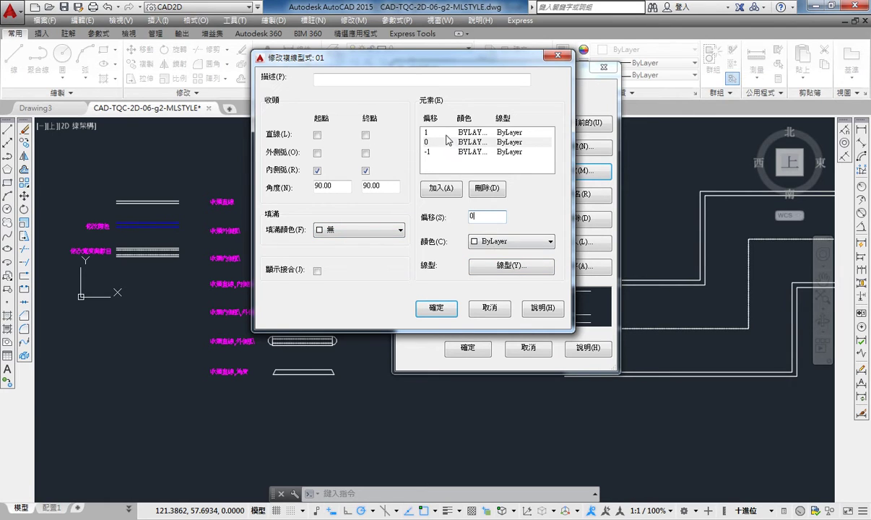
{"action": "left_click", "coordinate": [427, 132]}
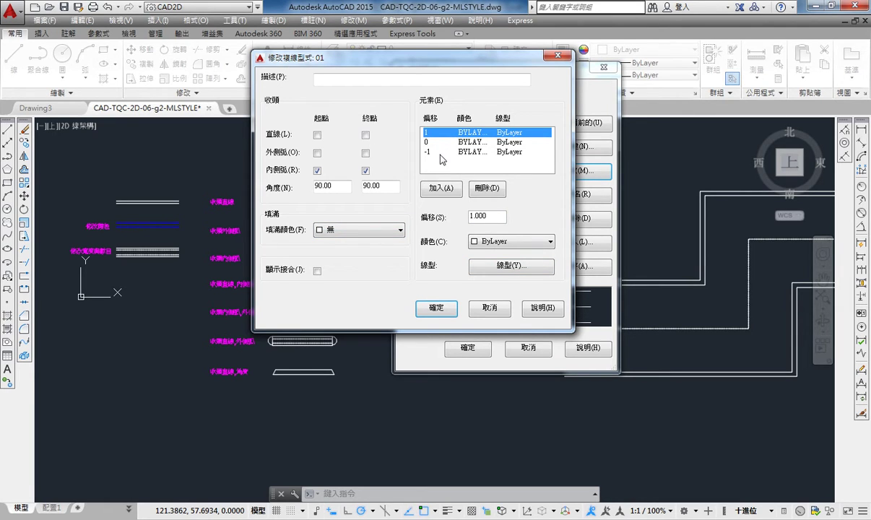
{"action": "left_click", "coordinate": [426, 151]}
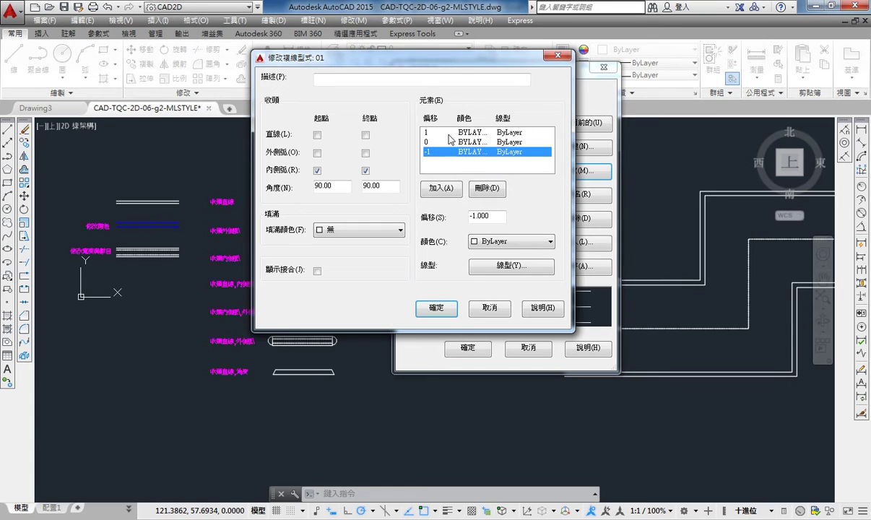
{"action": "left_click", "coordinate": [442, 306]}
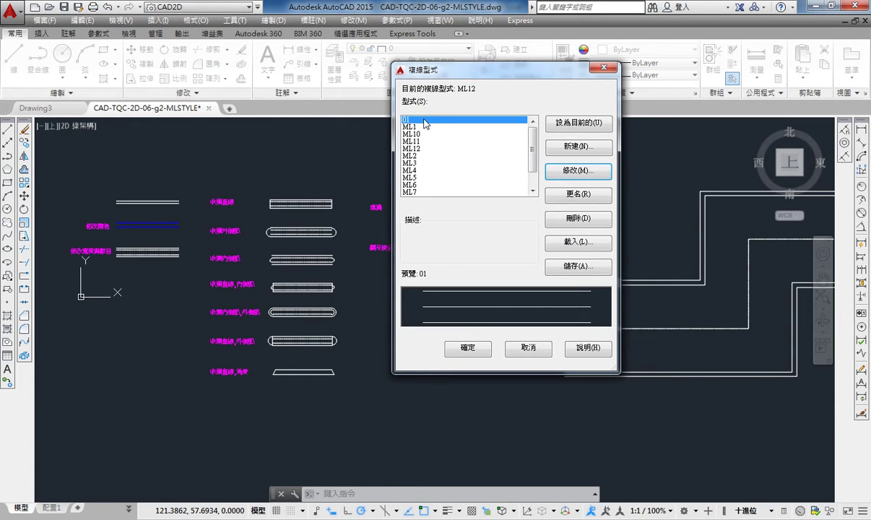
{"action": "left_click", "coordinate": [425, 124]}
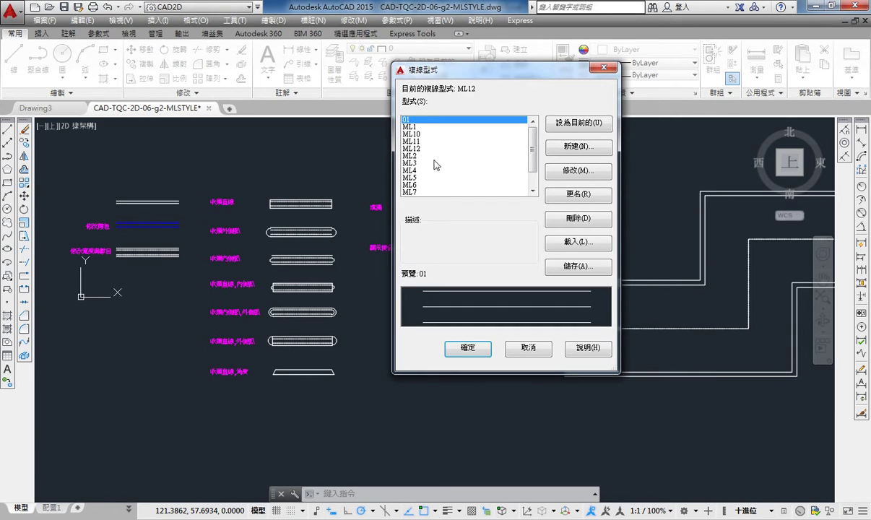
{"action": "left_click", "coordinate": [579, 123]}
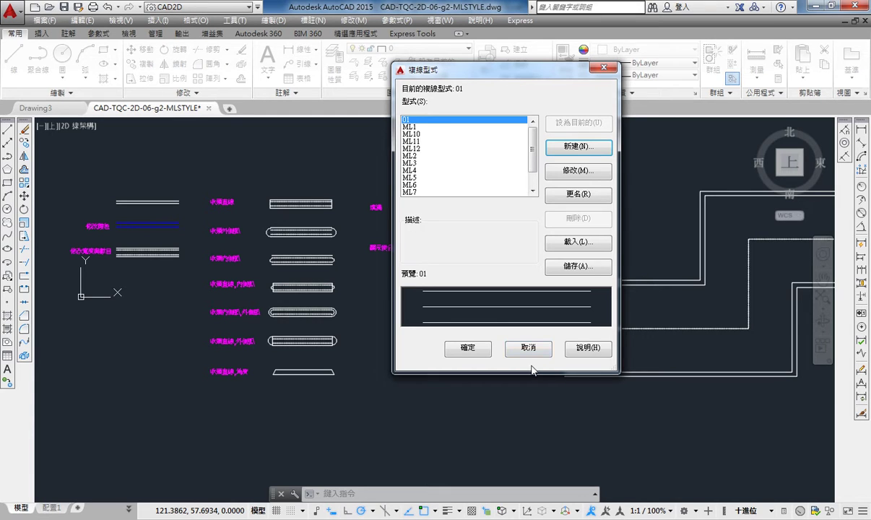
Draw a bent three-line style 01 multiline above the existing samples
{"action": "left_click", "coordinate": [462, 348]}
{"action": "scroll", "coordinate": [318, 238], "scroll_direction": "up", "scroll_amount": 4}
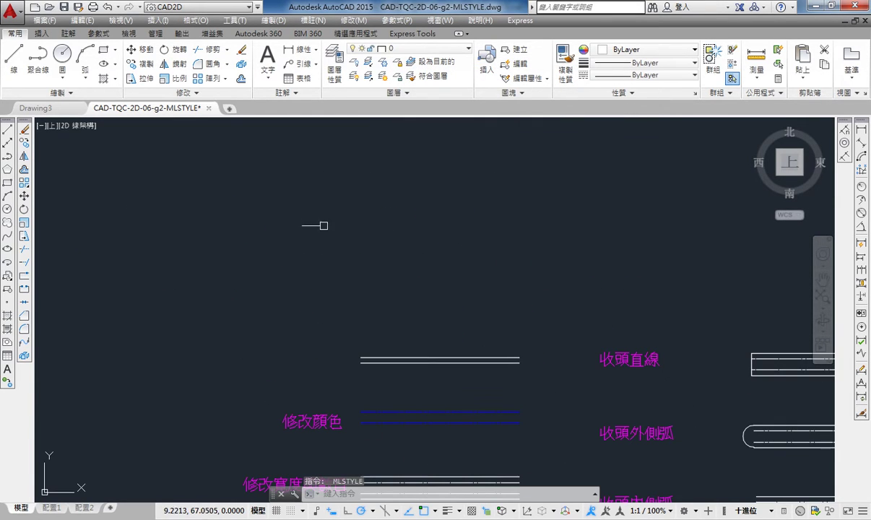
{"action": "type", "text": "ml"}
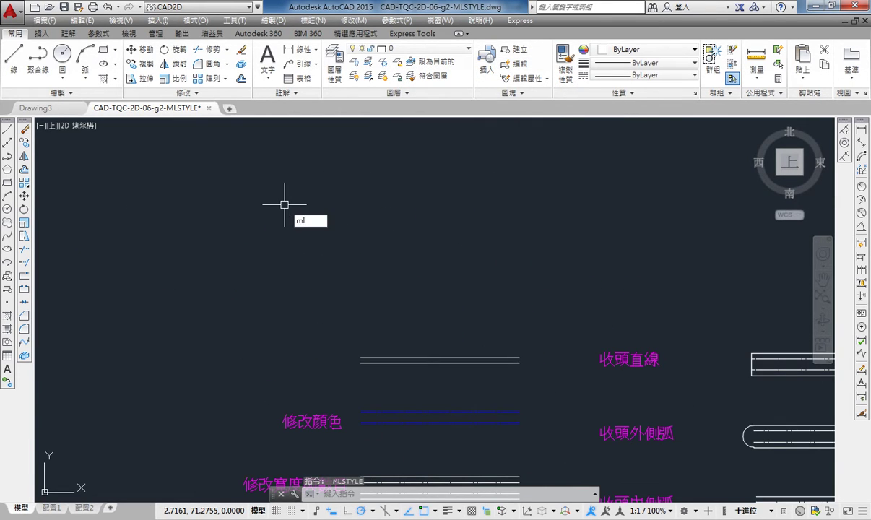
{"action": "key", "text": "Return"}
{"action": "left_click", "coordinate": [244, 227]}
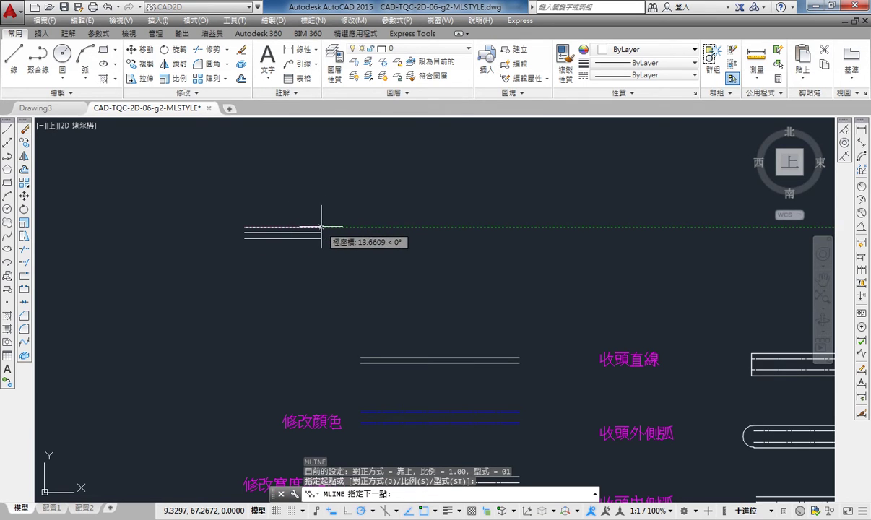
{"action": "left_click", "coordinate": [322, 227]}
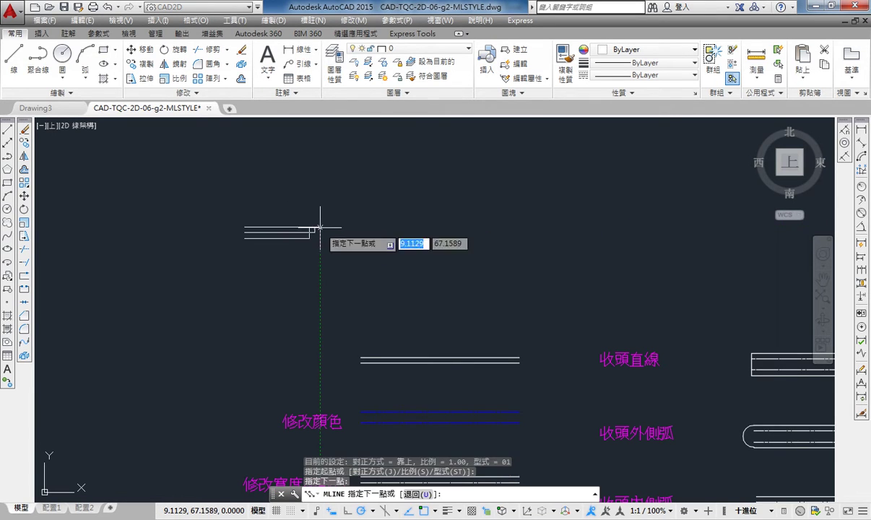
{"action": "left_click", "coordinate": [322, 189]}
{"action": "left_click", "coordinate": [359, 215]}
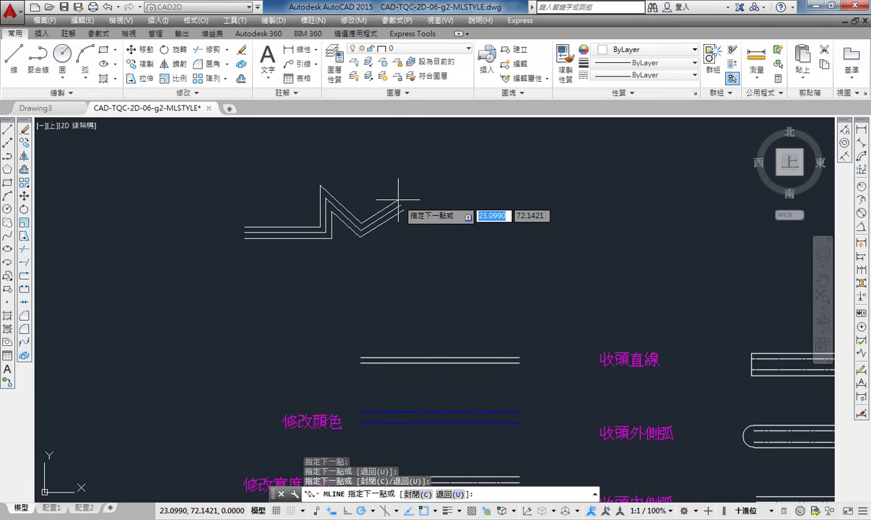
{"action": "key", "text": "Return"}
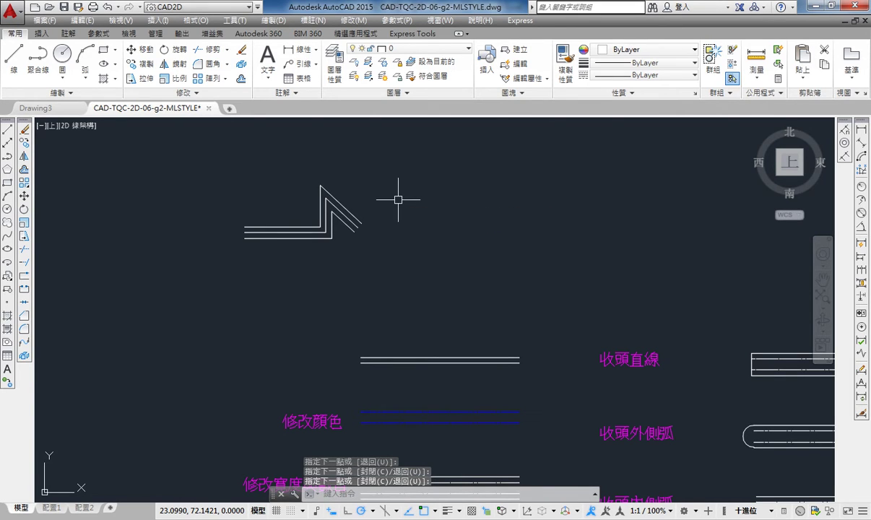
Pan to show the sample multilines and reopen the multiline style manager
{"action": "scroll", "coordinate": [307, 250], "scroll_direction": "up", "scroll_amount": 5}
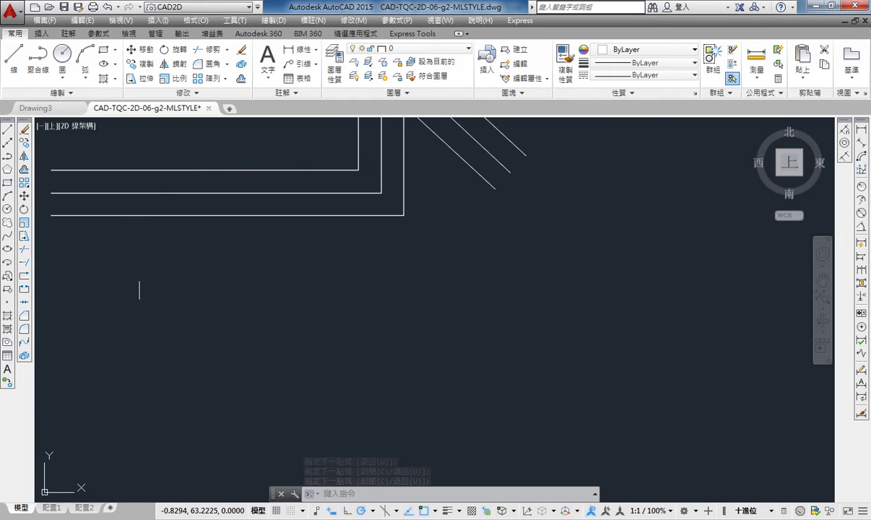
{"action": "scroll", "coordinate": [140, 289], "scroll_direction": "down", "scroll_amount": 3}
{"action": "scroll", "coordinate": [163, 266], "scroll_direction": "down", "scroll_amount": 2}
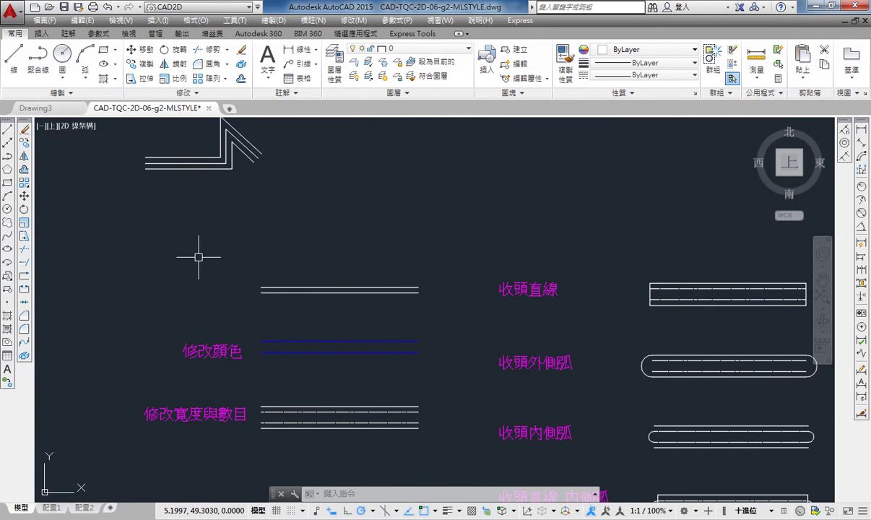
{"action": "middle_click_drag", "start_coordinate": [199, 256], "coordinate": [239, 228]}
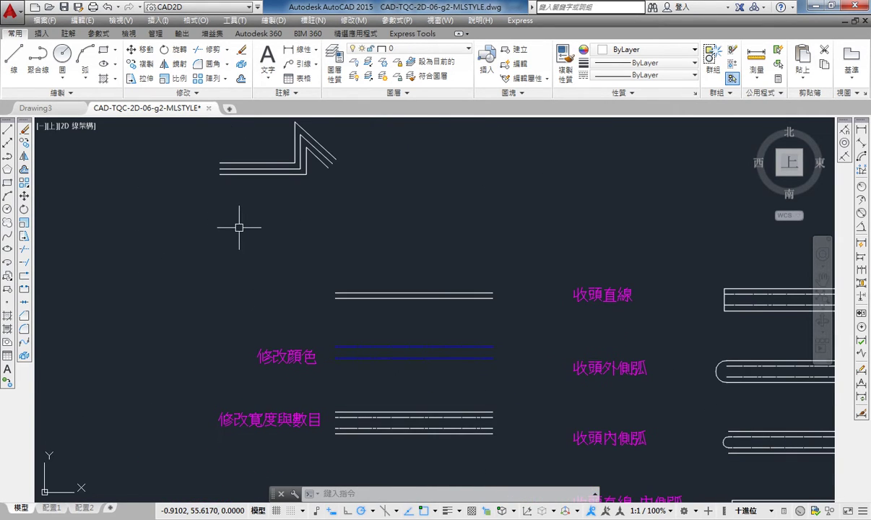
{"action": "type", "text": "MLINE"}
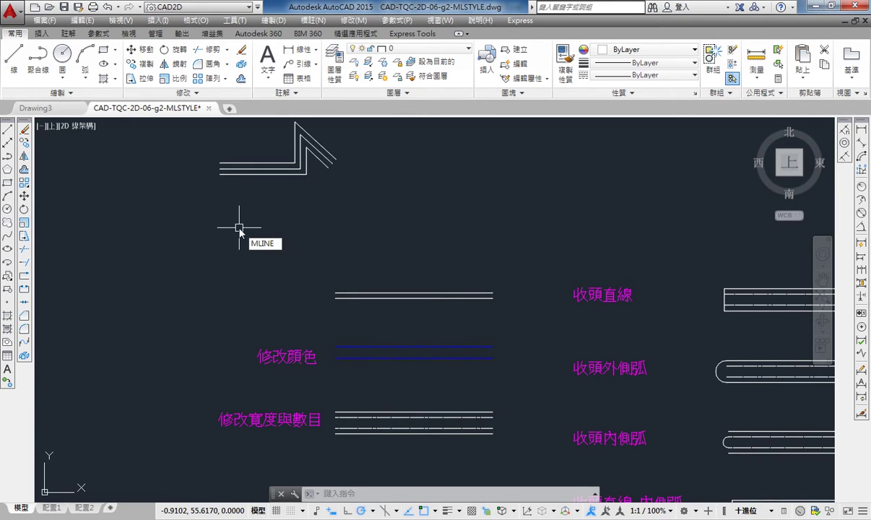
{"action": "type", "text": "STYL"}
{"action": "key", "text": "Return"}
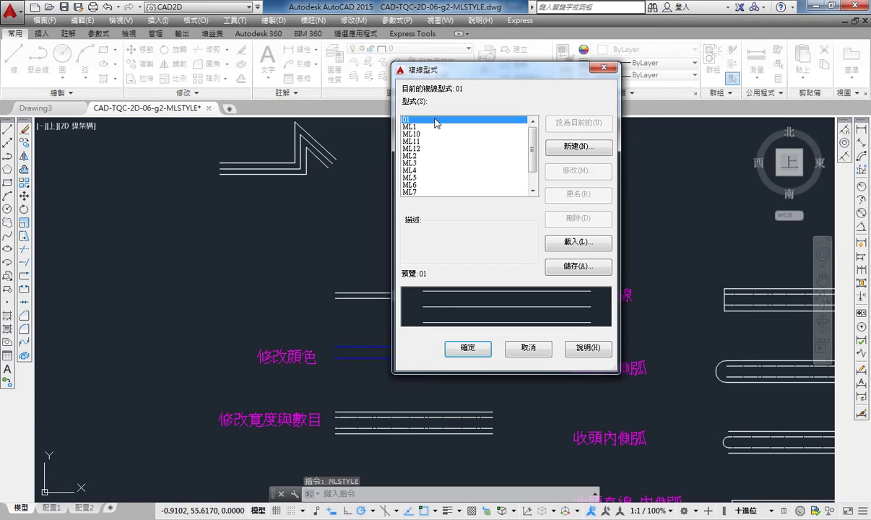
Create new style 02 and make its offset-0 centre element yellow
{"action": "left_click", "coordinate": [570, 148]}
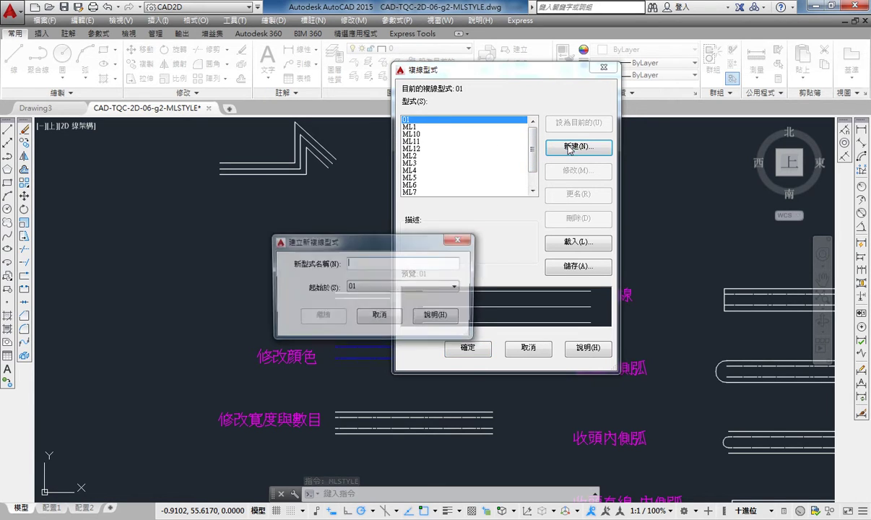
{"action": "type", "text": "02"}
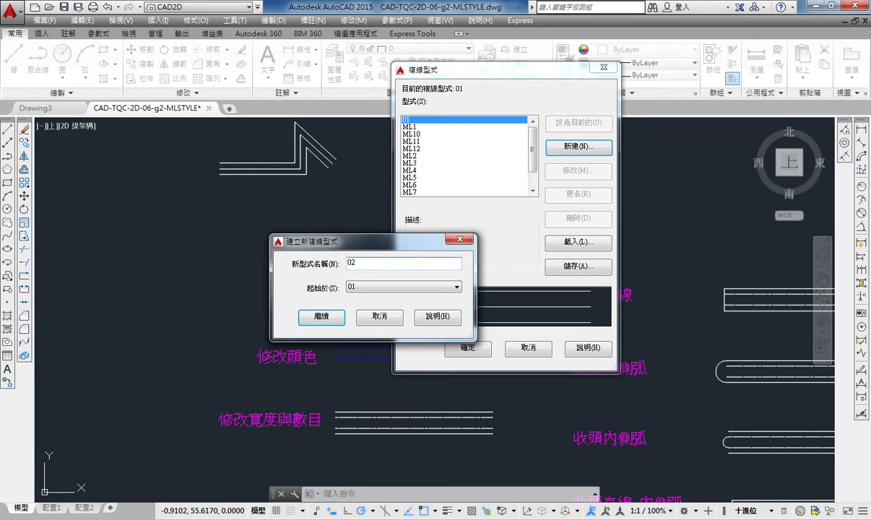
{"action": "left_click", "coordinate": [322, 317]}
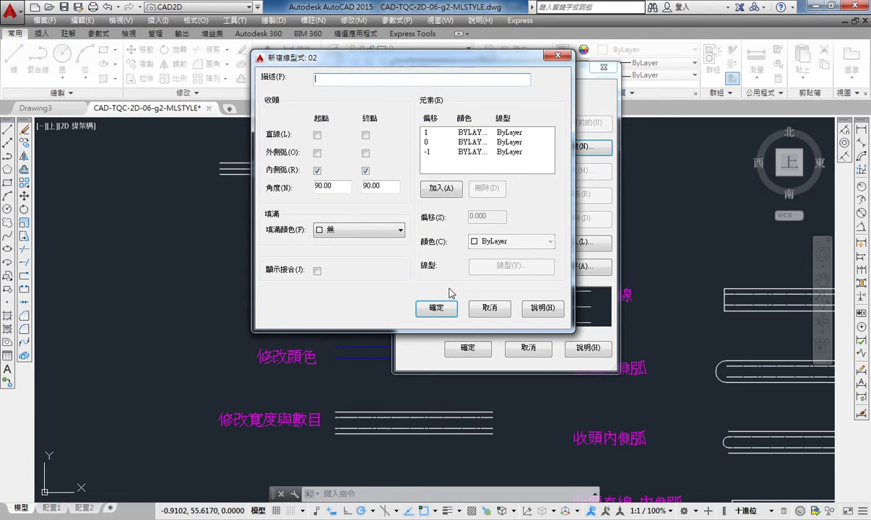
{"action": "left_click", "coordinate": [438, 141]}
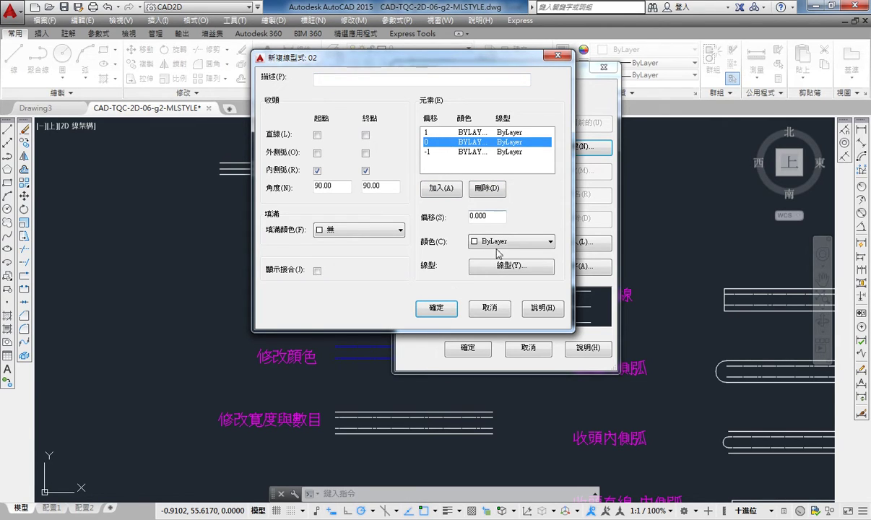
{"action": "left_click", "coordinate": [495, 242]}
{"action": "left_click", "coordinate": [496, 242]}
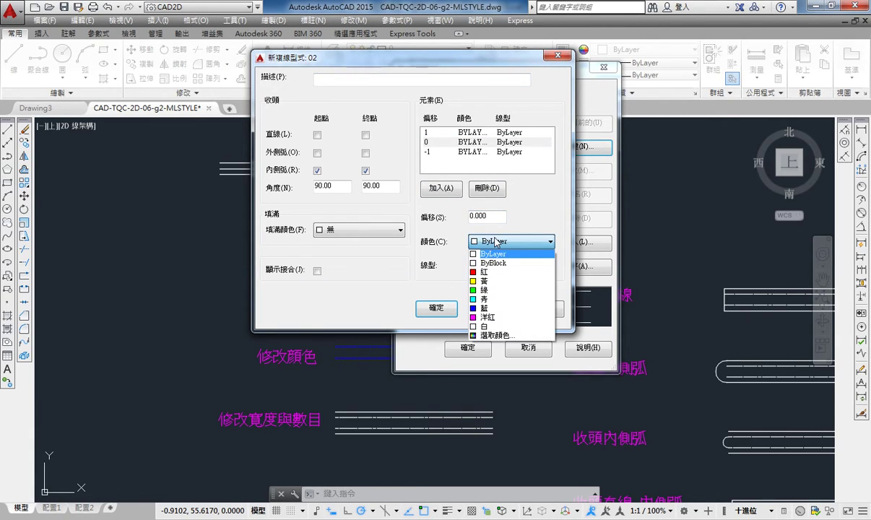
{"action": "left_click", "coordinate": [485, 279]}
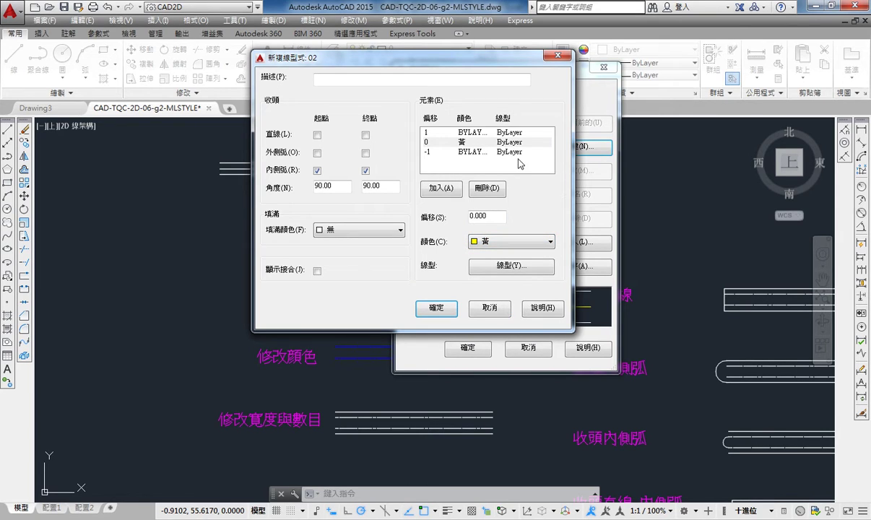
Give the yellow centre element the dashed HIDDEN linetype
{"action": "left_click", "coordinate": [477, 135]}
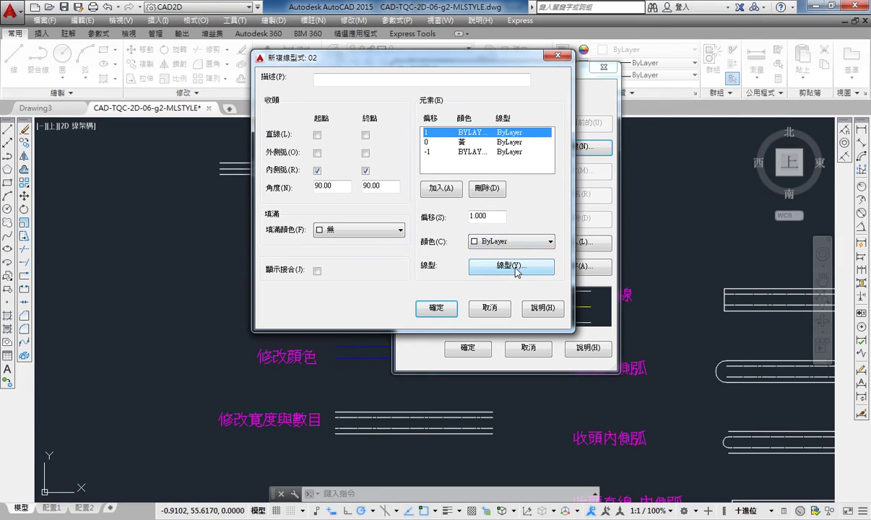
{"action": "left_click", "coordinate": [442, 141]}
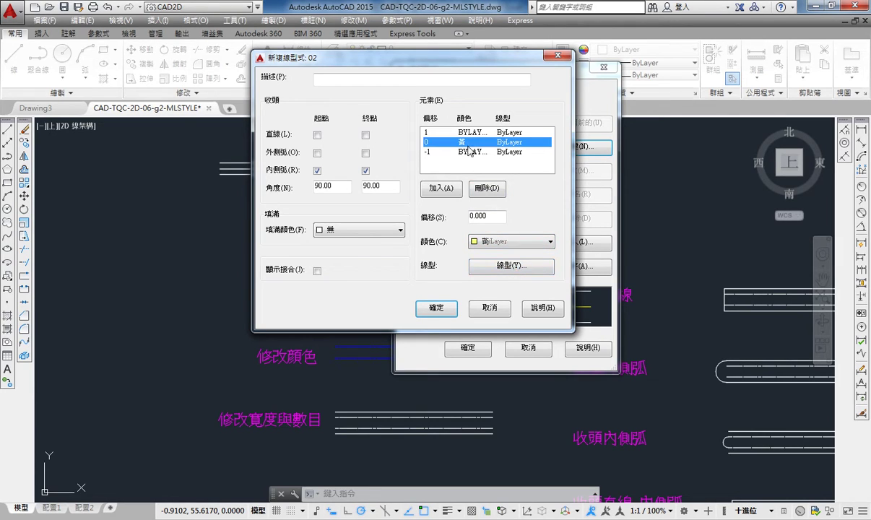
{"action": "left_click", "coordinate": [511, 266]}
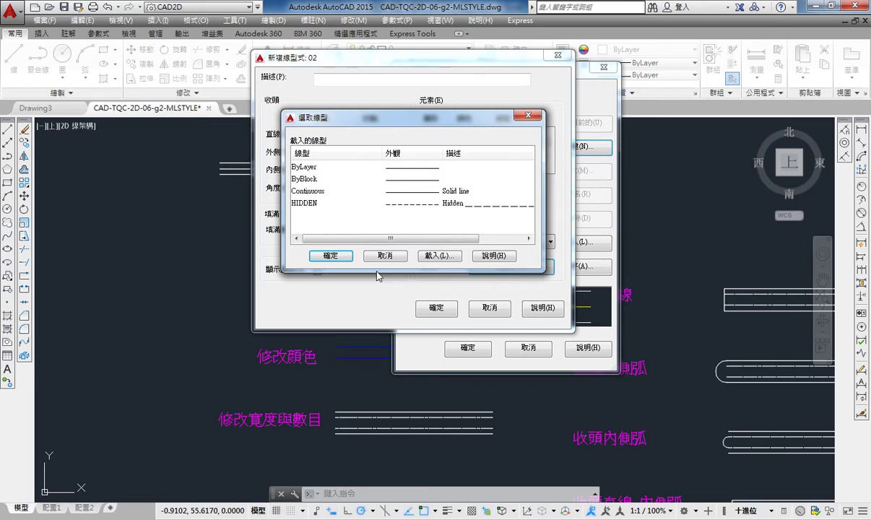
{"action": "left_click", "coordinate": [311, 204]}
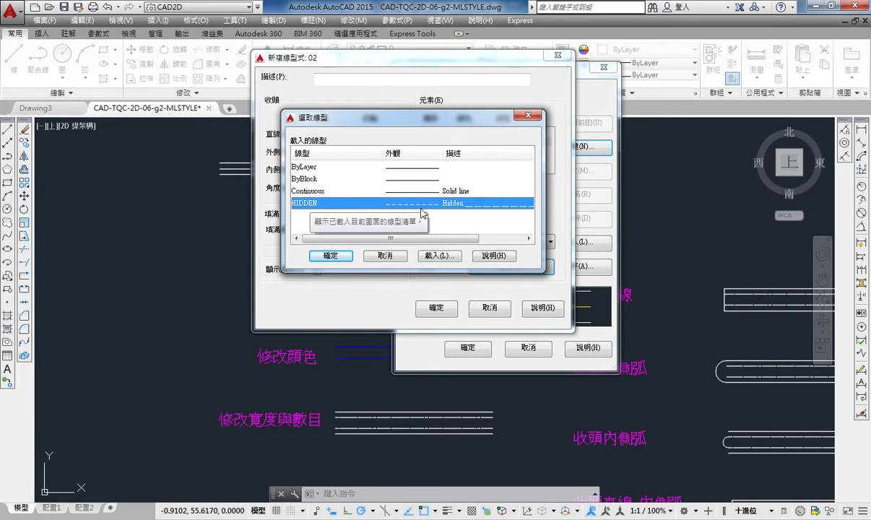
{"action": "left_click", "coordinate": [327, 254]}
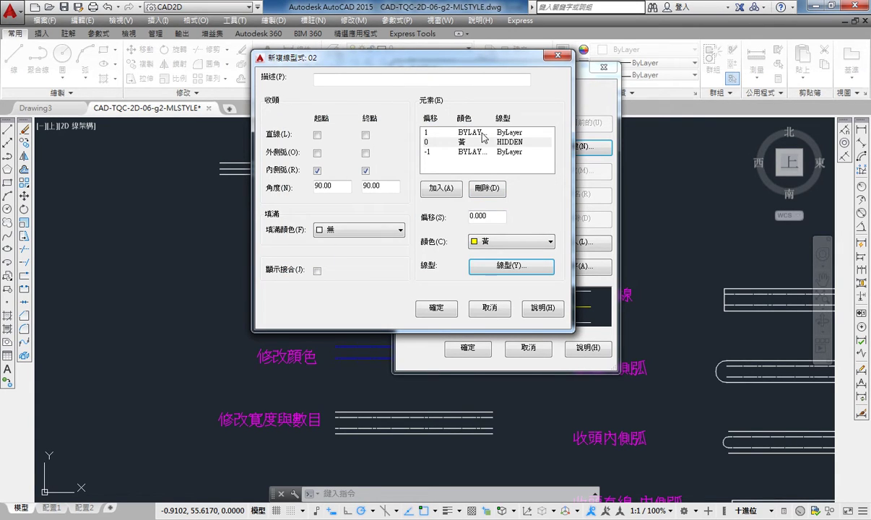
{"action": "left_click", "coordinate": [471, 133]}
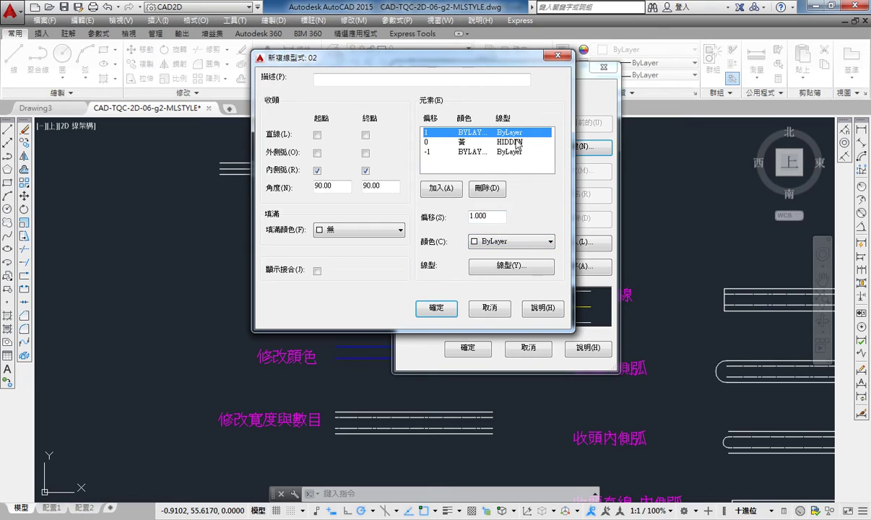
Change the outer element offsets from 1 and -1 to 5 and -5
{"action": "double_click", "coordinate": [485, 216]}
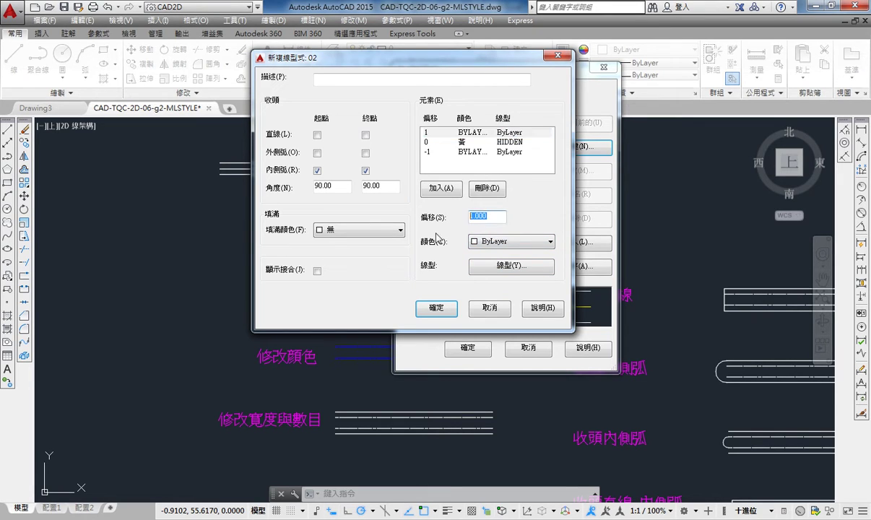
{"action": "type", "text": "5"}
{"action": "left_click", "coordinate": [477, 153]}
{"action": "double_click", "coordinate": [478, 216]}
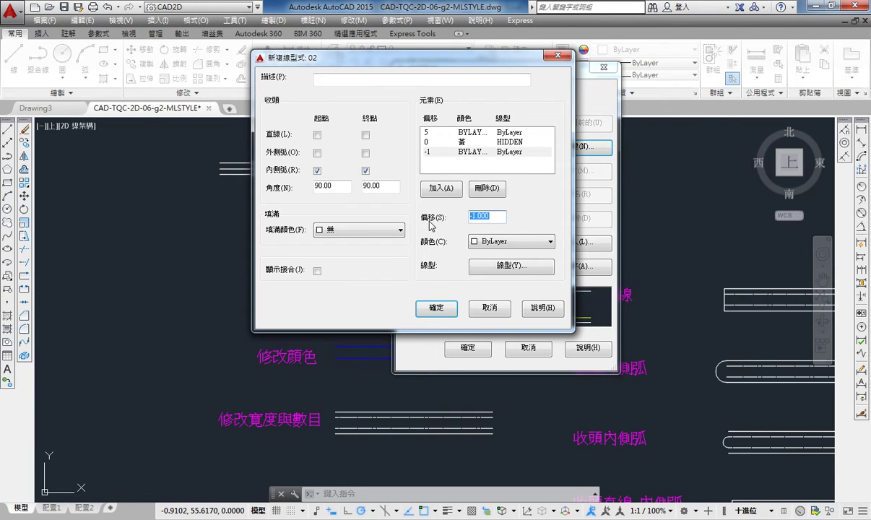
{"action": "type", "text": "+"}
Add two more elements at offsets 6 and -6
{"action": "left_click", "coordinate": [449, 192]}
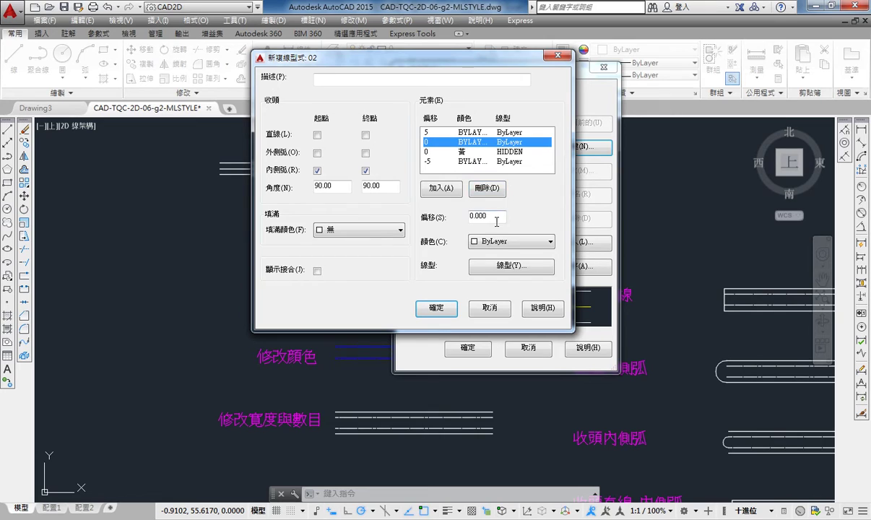
{"action": "double_click", "coordinate": [497, 219]}
{"action": "type", "text": "6"}
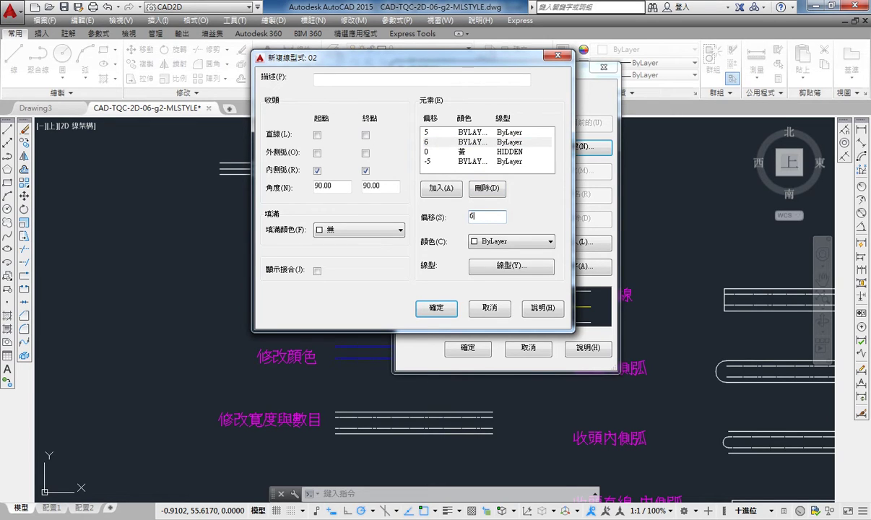
{"action": "left_click", "coordinate": [435, 189]}
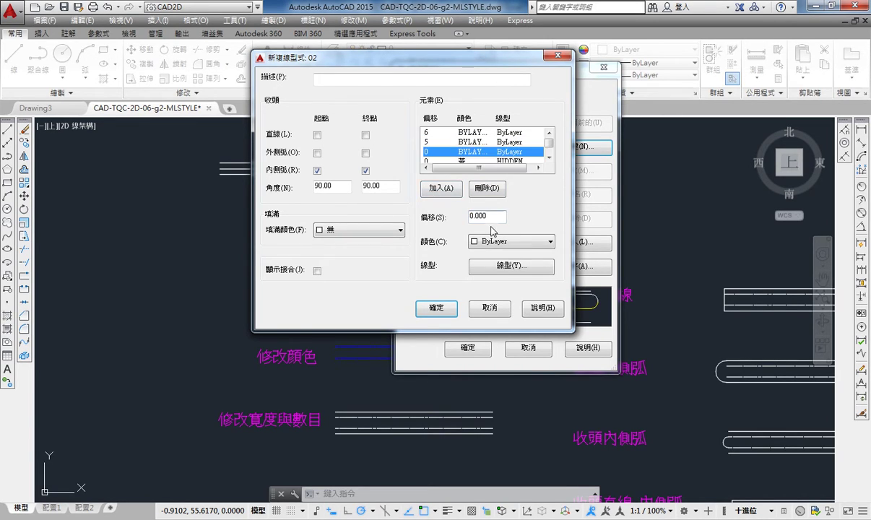
{"action": "double_click", "coordinate": [497, 215]}
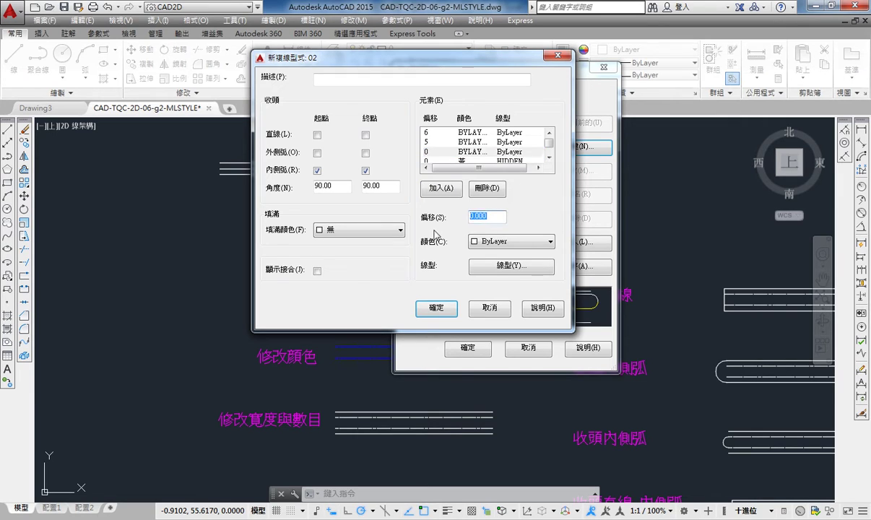
{"action": "type", "text": "-6"}
{"action": "left_click", "coordinate": [433, 142]}
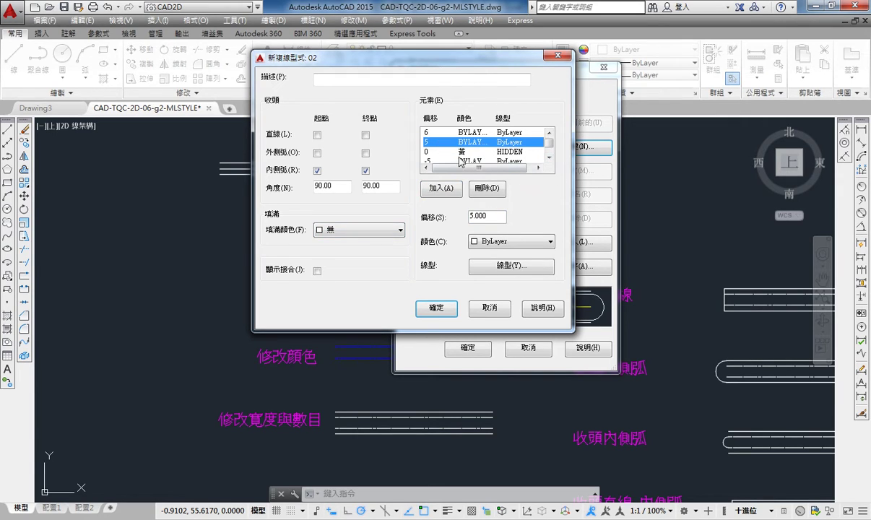
{"action": "left_click", "coordinate": [435, 152]}
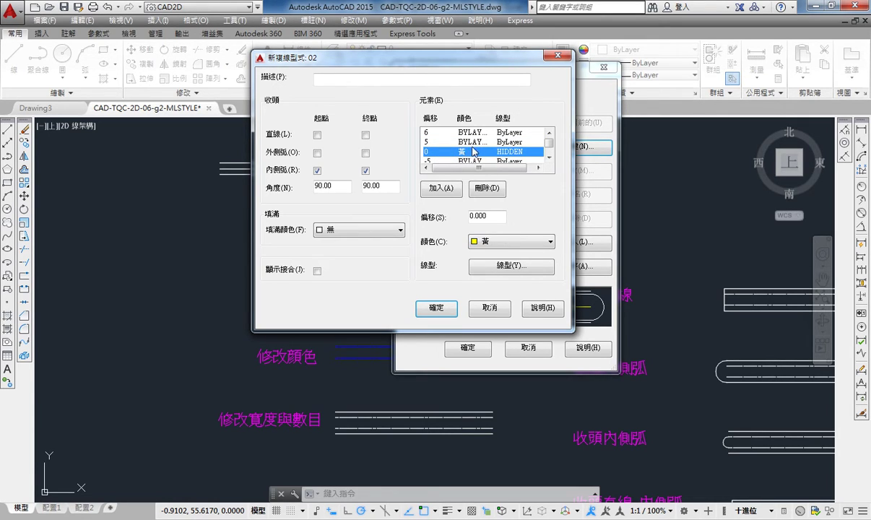
{"action": "left_click", "coordinate": [458, 143]}
{"action": "left_click", "coordinate": [458, 133]}
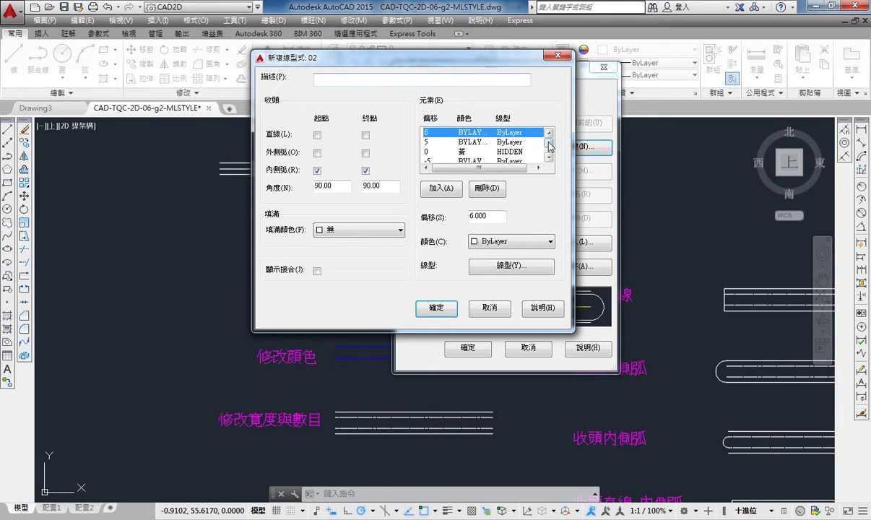
Turn off the inner-arc start and end caps and save style 02
{"action": "scroll", "coordinate": [484, 148], "scroll_direction": "down", "scroll_amount": 1}
{"action": "mouse_move", "coordinate": [469, 66]}
{"action": "left_mouse_down"}
{"action": "mouse_move", "coordinate": [394, 86]}
{"action": "mouse_move", "coordinate": [389, 63]}
{"action": "left_mouse_up"}
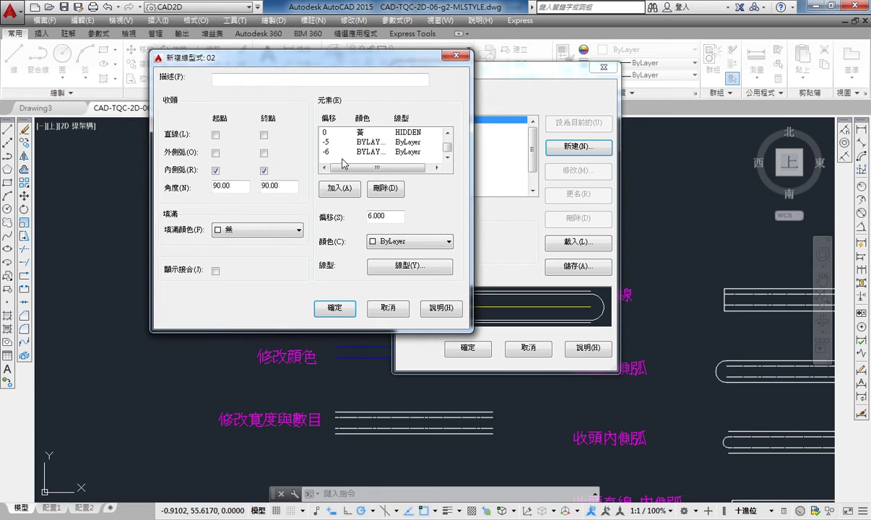
{"action": "left_click", "coordinate": [214, 171]}
{"action": "left_click", "coordinate": [264, 171]}
{"action": "mouse_move", "coordinate": [289, 59]}
{"action": "left_mouse_down"}
{"action": "mouse_move", "coordinate": [179, 71]}
{"action": "mouse_move", "coordinate": [251, 70]}
{"action": "left_mouse_up"}
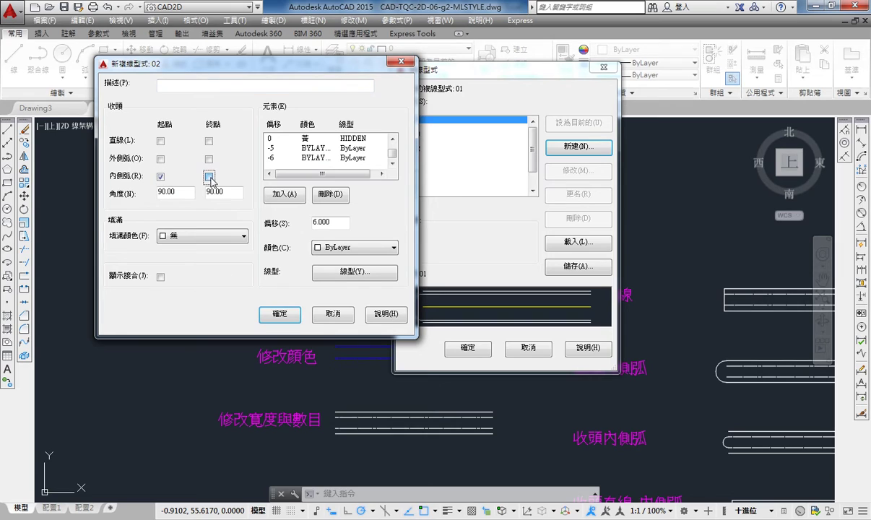
{"action": "left_click", "coordinate": [162, 177]}
{"action": "left_click", "coordinate": [161, 177]}
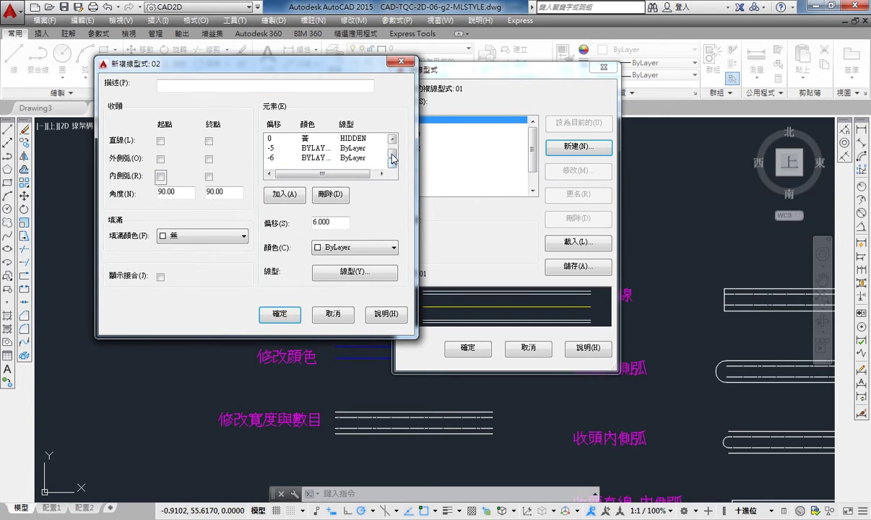
{"action": "left_click", "coordinate": [269, 139]}
{"action": "left_click", "coordinate": [283, 158]}
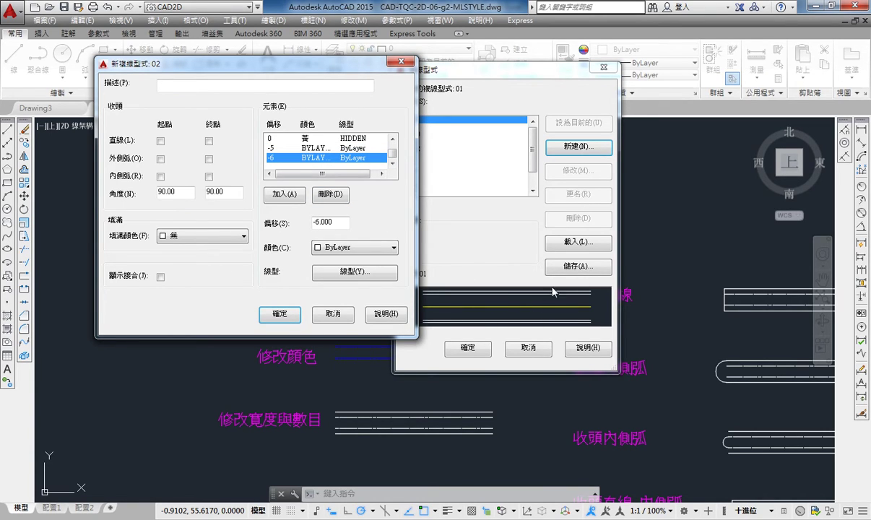
{"action": "left_click", "coordinate": [283, 315]}
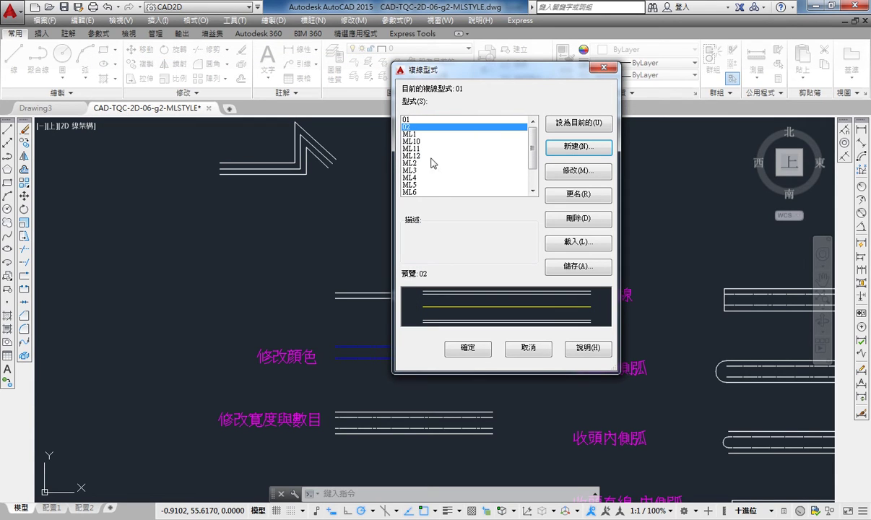
Set style 02 as the current multiline style and close the style manager
{"action": "left_click", "coordinate": [577, 125]}
{"action": "left_click", "coordinate": [467, 347]}
{"action": "middle_click_drag", "start_coordinate": [156, 262], "coordinate": [255, 303]}
Draw a zero-justified style 02 multiline from a left start point through three vertices
{"action": "type", "text": "ml"}
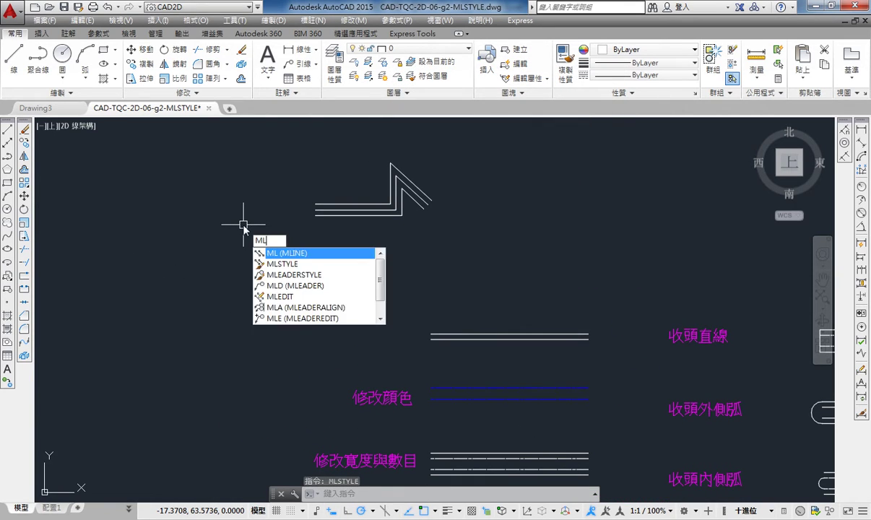
{"action": "key", "text": "Return"}
{"action": "type", "text": "j"}
{"action": "key", "text": "Return"}
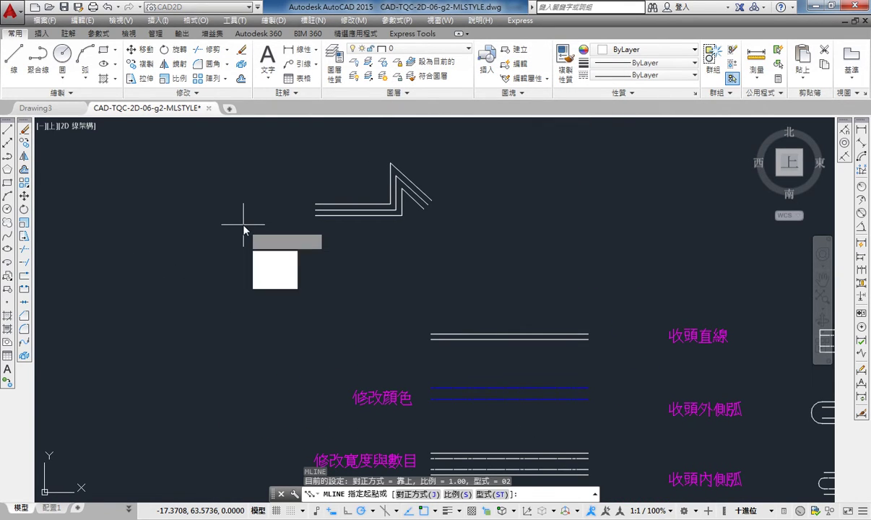
{"action": "type", "text": "z"}
{"action": "key", "text": "Return"}
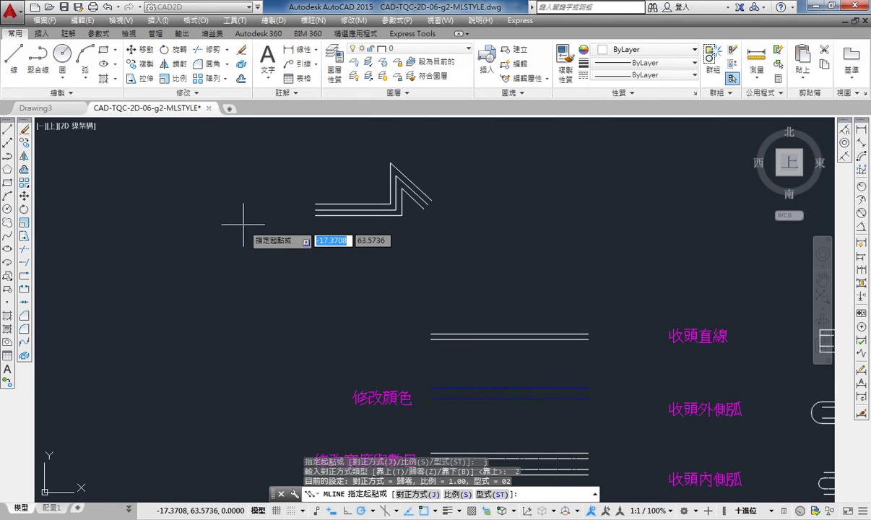
{"action": "middle_click_drag", "start_coordinate": [228, 253], "coordinate": [283, 262]}
{"action": "left_click", "coordinate": [141, 257]}
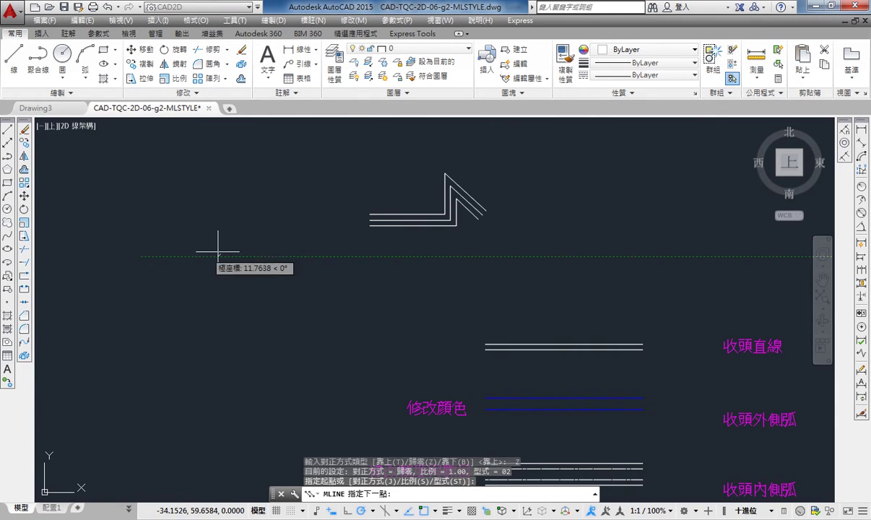
{"action": "left_click", "coordinate": [277, 256]}
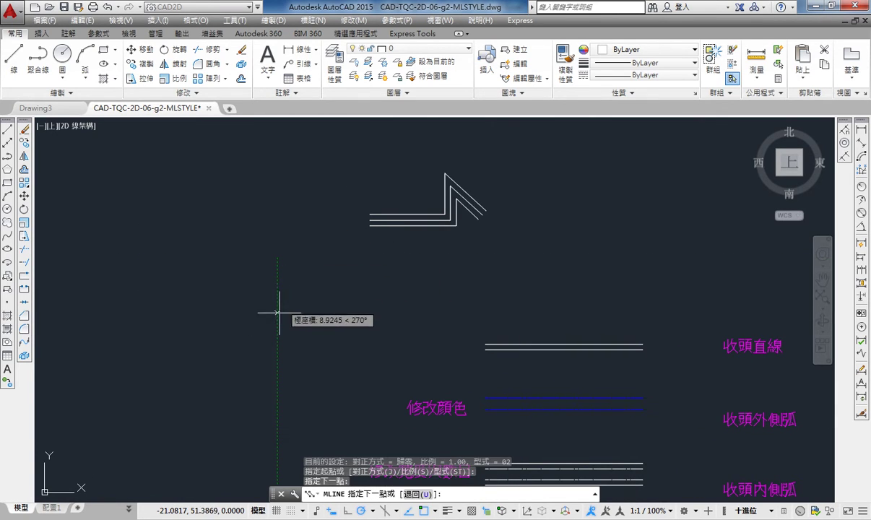
{"action": "left_click", "coordinate": [277, 350]}
{"action": "left_click", "coordinate": [355, 349]}
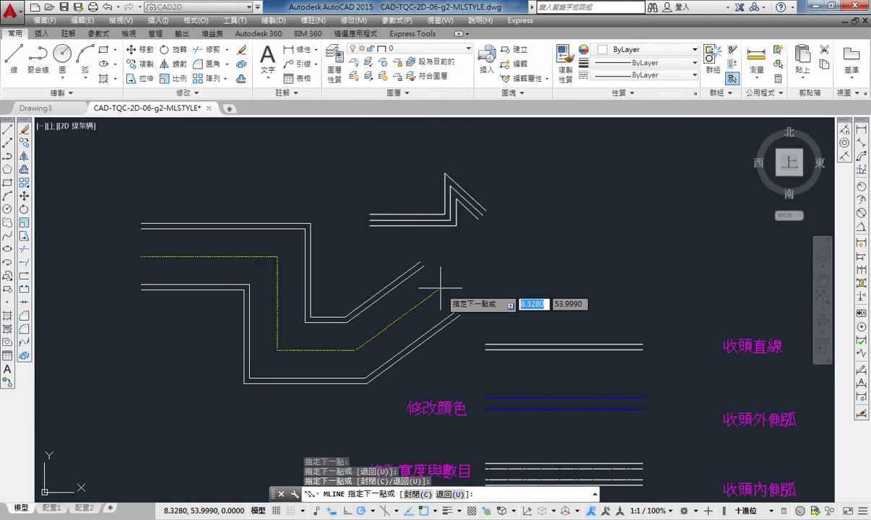
{"action": "key", "text": "Return"}
{"action": "scroll", "coordinate": [356, 347], "scroll_direction": "up", "scroll_amount": 3}
Pan over the labelled sample multilines, then open the Multiline Style manager with MLSTYLE
{"action": "scroll", "coordinate": [340, 327], "scroll_direction": "up", "scroll_amount": 1}
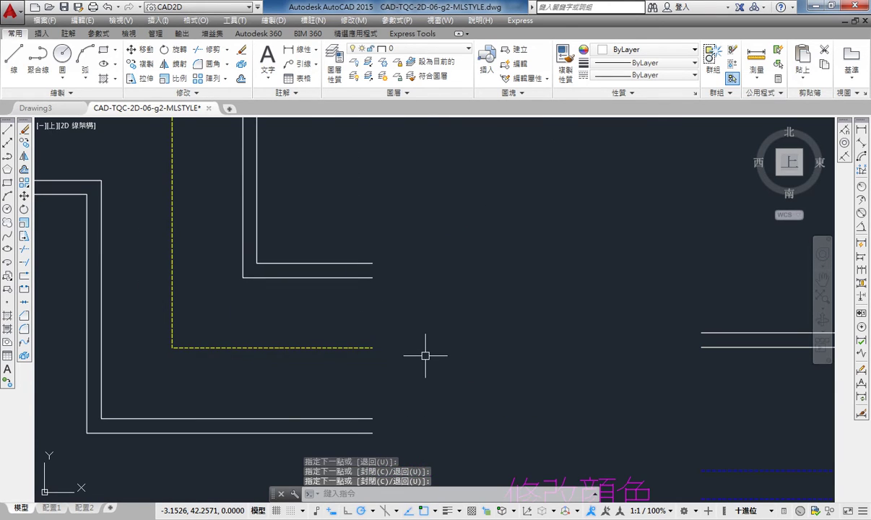
{"action": "scroll", "coordinate": [425, 355], "scroll_direction": "down", "scroll_amount": 1}
{"action": "scroll", "coordinate": [365, 365], "scroll_direction": "down", "scroll_amount": 1}
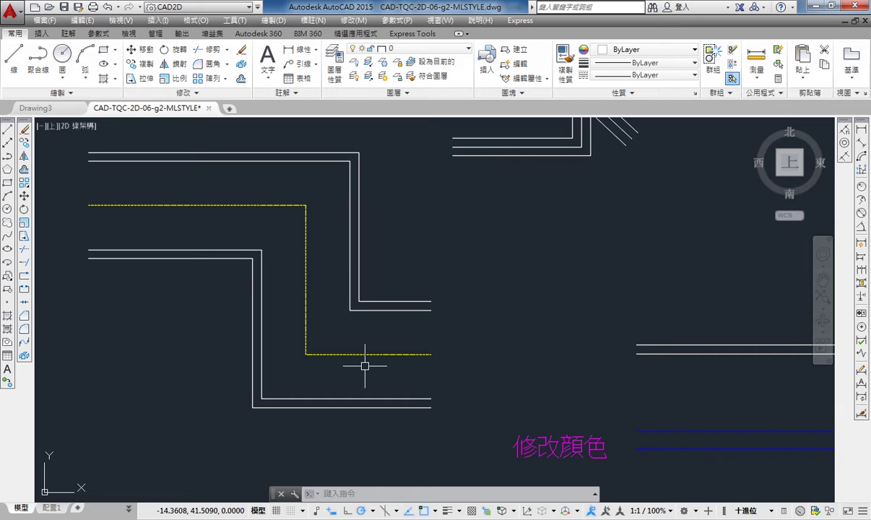
{"action": "middle_click_drag", "start_coordinate": [365, 366], "coordinate": [354, 317]}
{"action": "scroll", "coordinate": [338, 219], "scroll_direction": "down", "scroll_amount": 2}
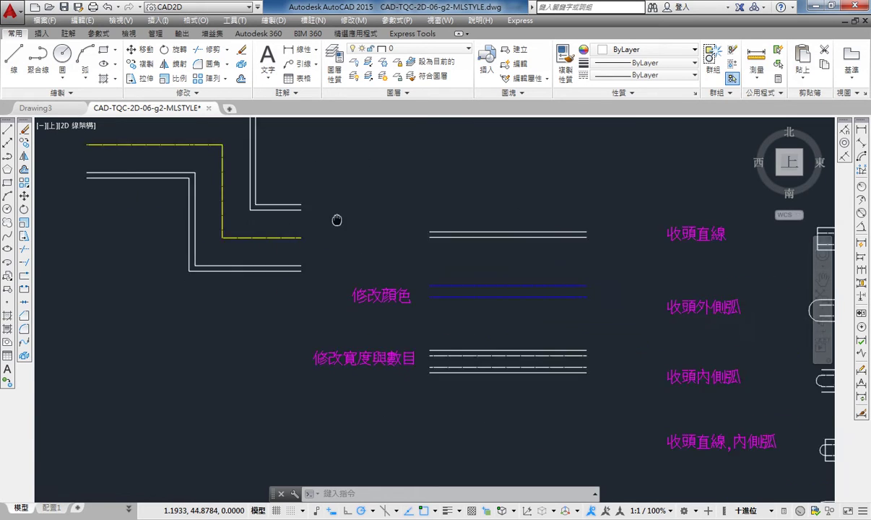
{"action": "middle_click_drag", "start_coordinate": [338, 219], "coordinate": [309, 184]}
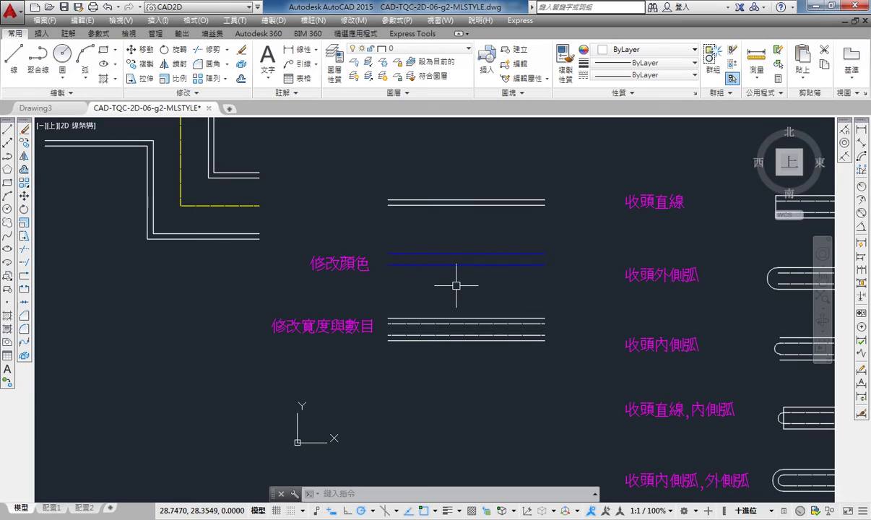
{"action": "scroll", "coordinate": [467, 291], "scroll_direction": "down", "scroll_amount": 4}
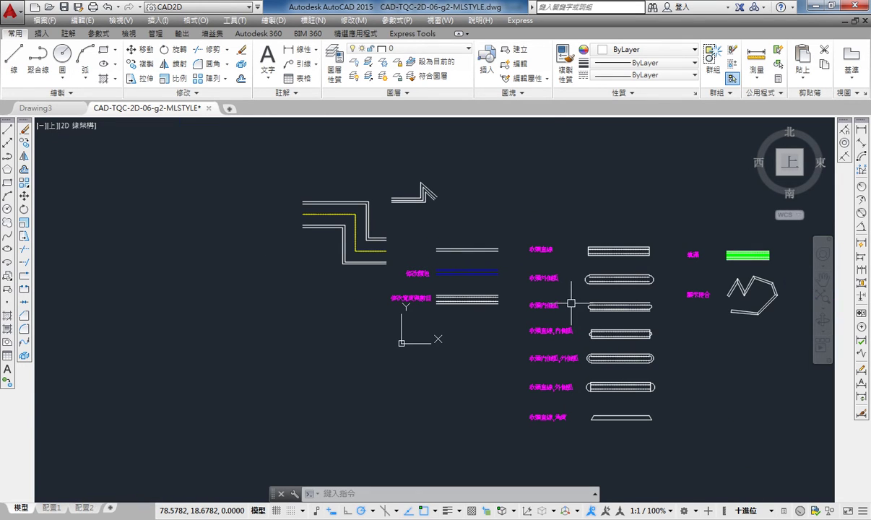
{"action": "scroll", "coordinate": [570, 303], "scroll_direction": "up", "scroll_amount": 3}
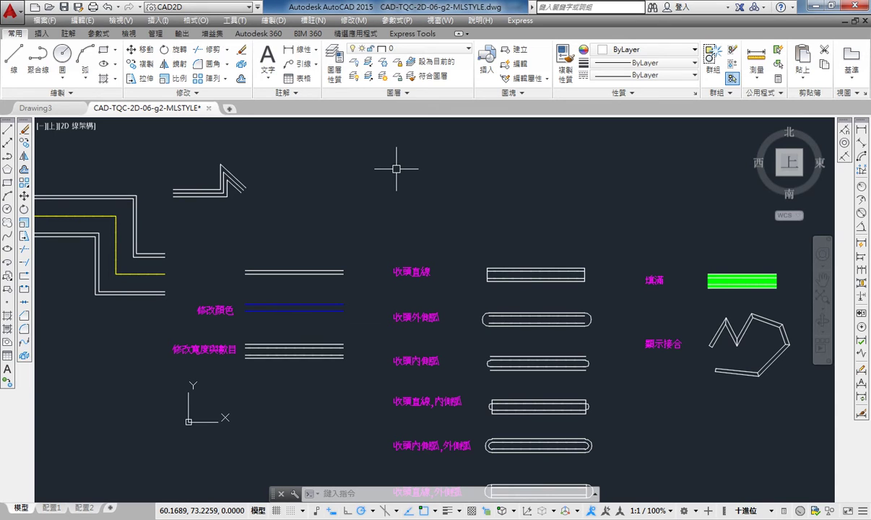
{"action": "type", "text": "MLINE"}
{"action": "key", "text": "BackSpace"}
{"action": "key", "text": "BackSpace"}
{"action": "key", "text": "BackSpace"}
{"action": "type", "text": "STYLE"}
{"action": "key", "text": "Return"}
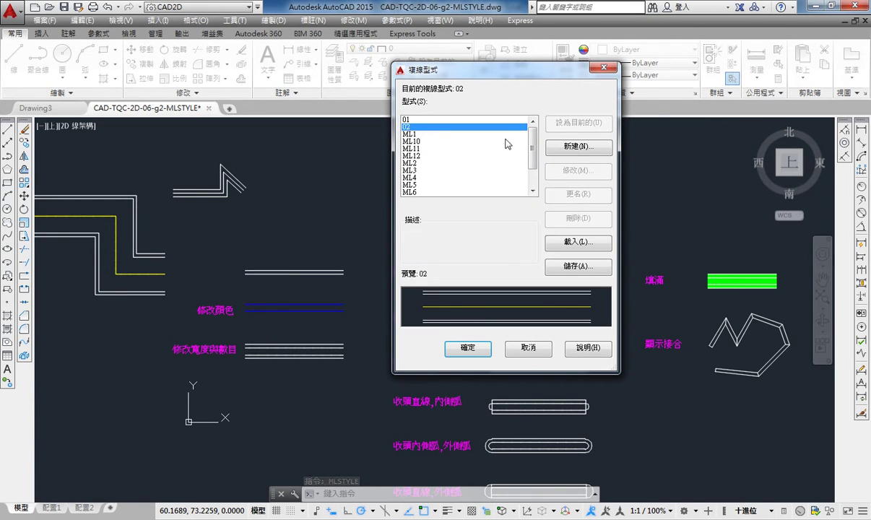
Create style 03 from 02 with straight-line start and end caps and make it current
{"action": "left_click", "coordinate": [578, 146]}
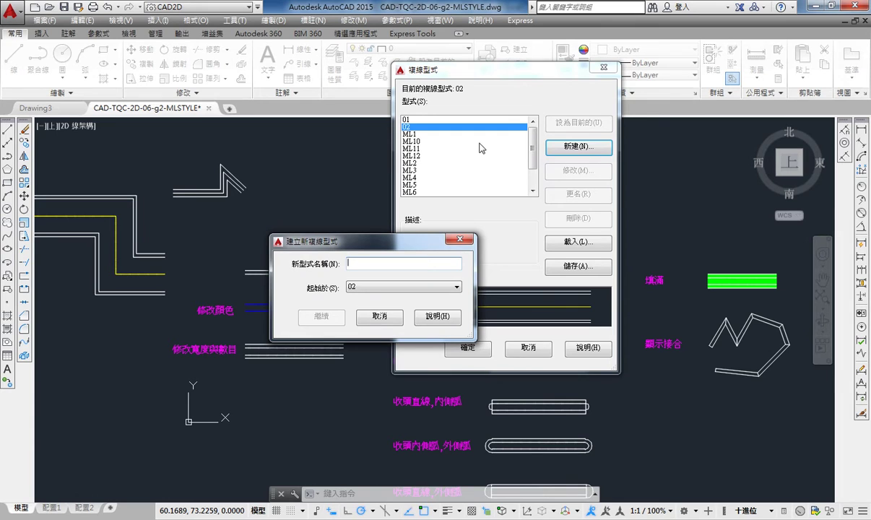
{"action": "type", "text": "03"}
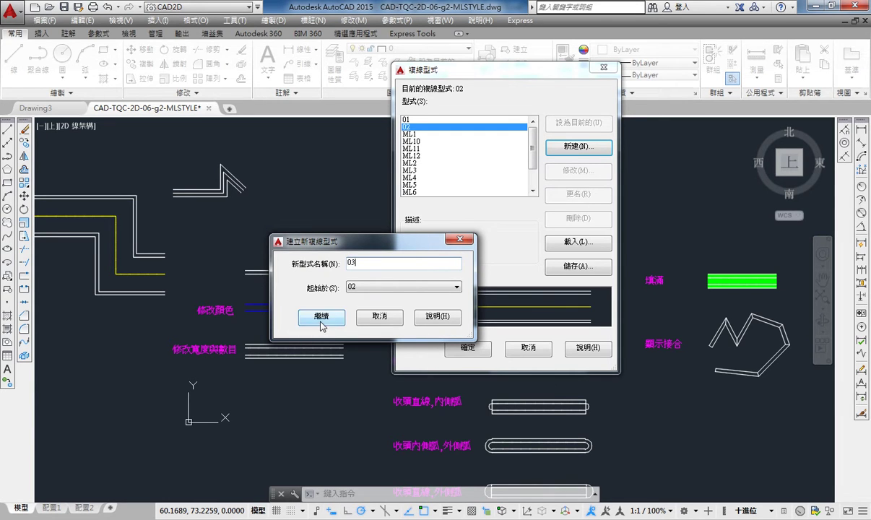
{"action": "left_click", "coordinate": [321, 317]}
{"action": "left_click_drag", "start_coordinate": [326, 69], "coordinate": [309, 84]}
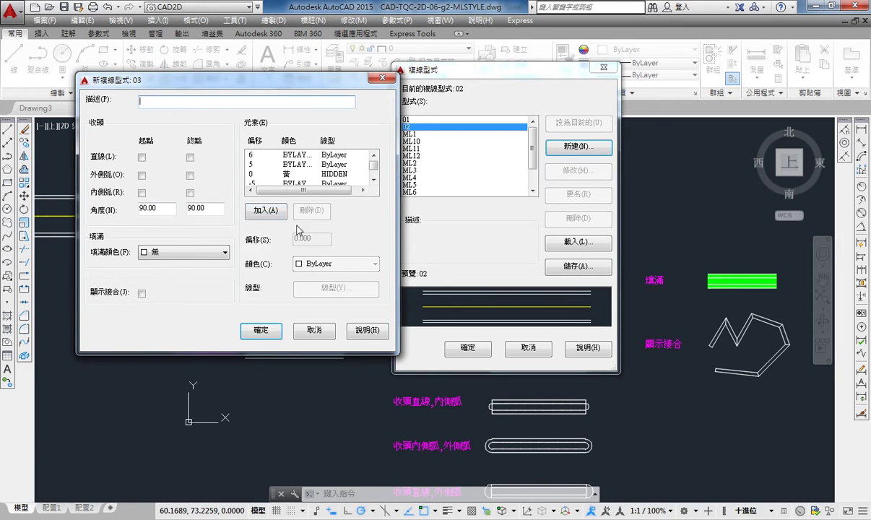
{"action": "left_click", "coordinate": [141, 157]}
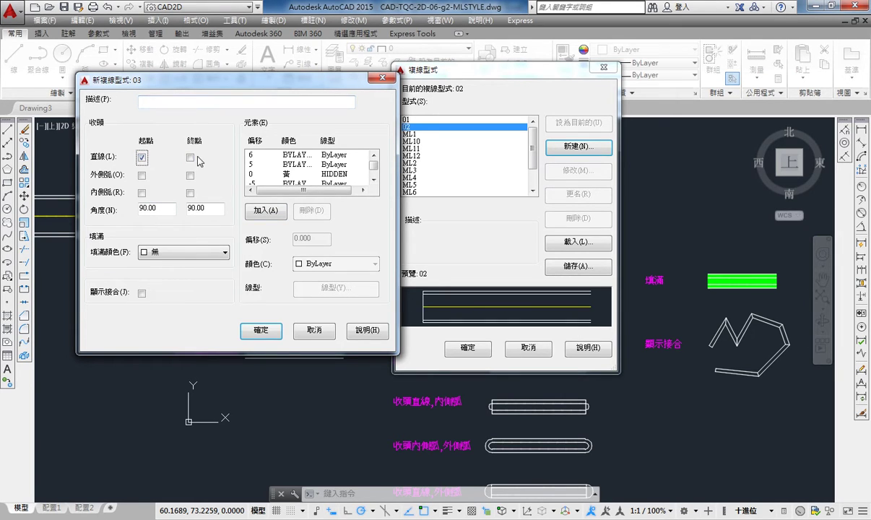
{"action": "left_click", "coordinate": [189, 158]}
{"action": "left_click", "coordinate": [245, 329]}
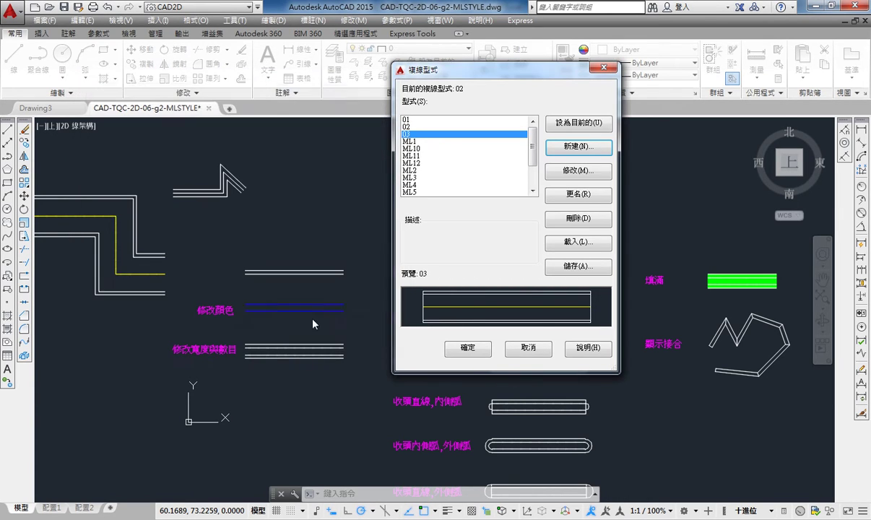
{"action": "left_click", "coordinate": [561, 125]}
{"action": "left_click", "coordinate": [473, 353]}
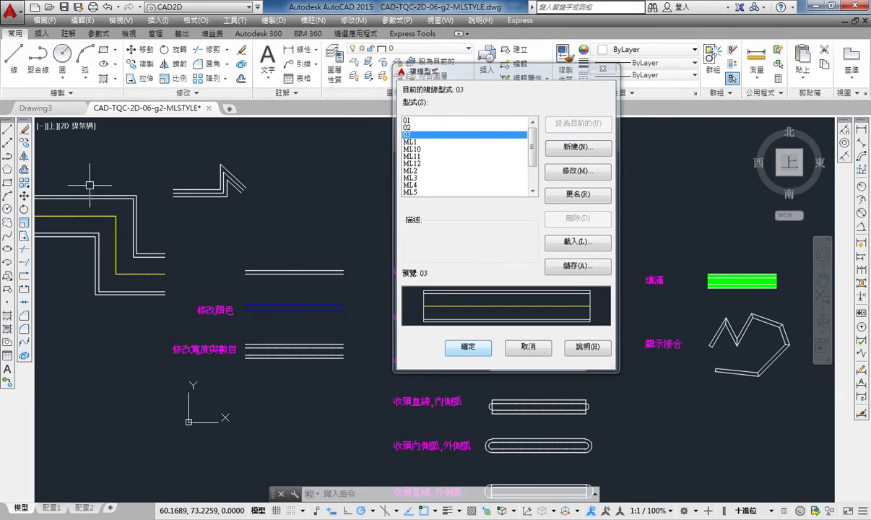
{"action": "middle_click_drag", "start_coordinate": [107, 159], "coordinate": [258, 216]}
Draw a five-point zigzag multiline in style 03 at the top left
{"action": "type", "text": "ml"}
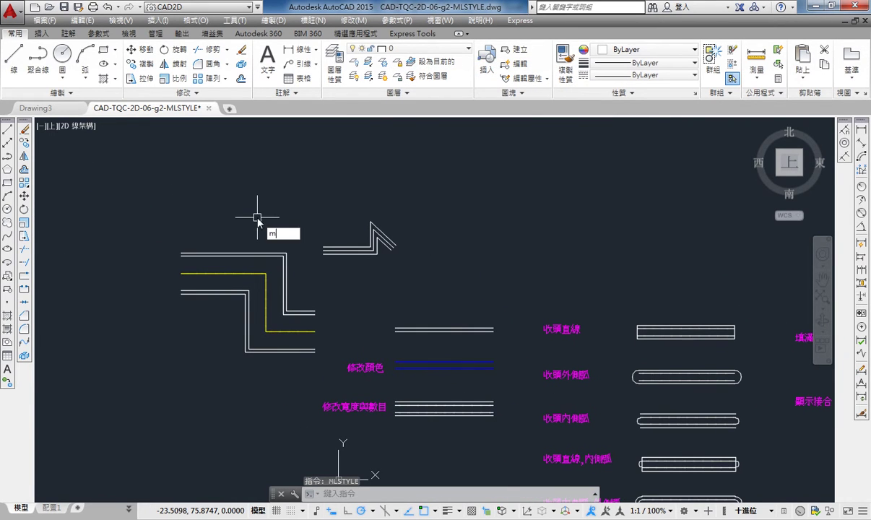
{"action": "key", "text": "Return"}
{"action": "left_click", "coordinate": [137, 173]}
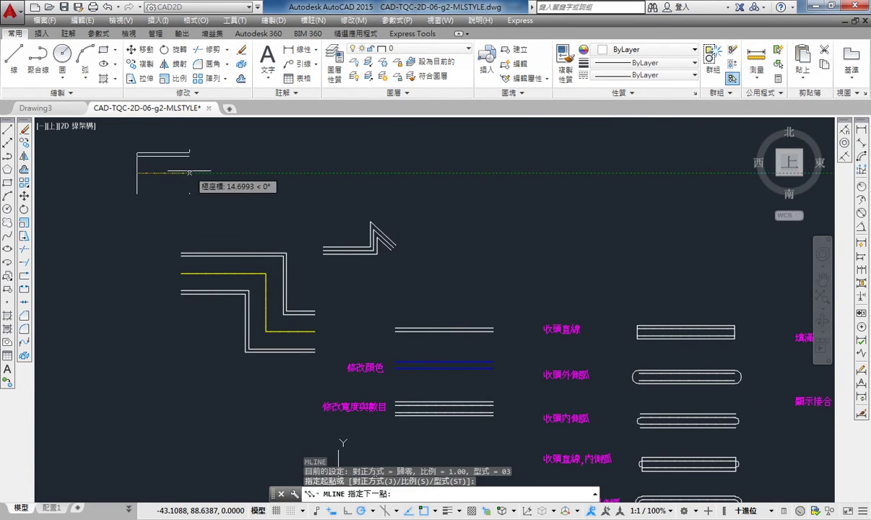
{"action": "left_click", "coordinate": [189, 173]}
{"action": "left_click", "coordinate": [189, 206]}
{"action": "left_click", "coordinate": [245, 207]}
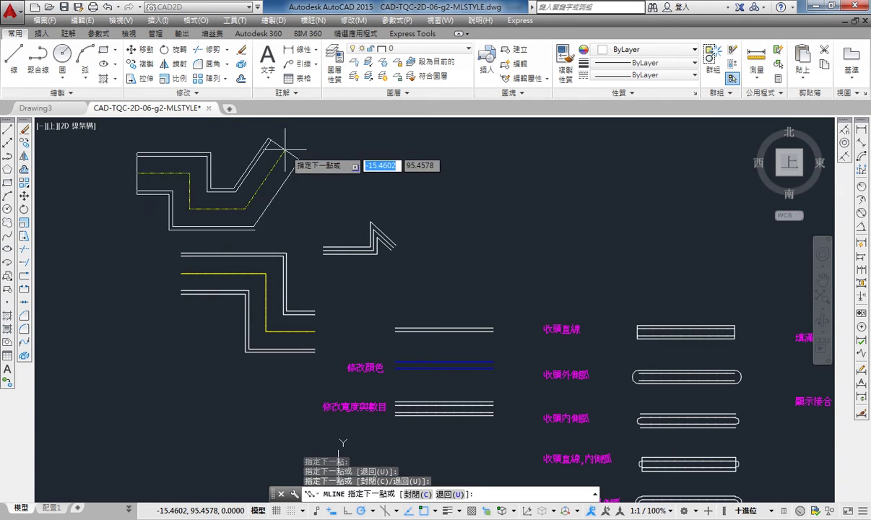
{"action": "left_click", "coordinate": [285, 150]}
{"action": "key", "text": "Return"}
{"action": "key", "text": "Return"}
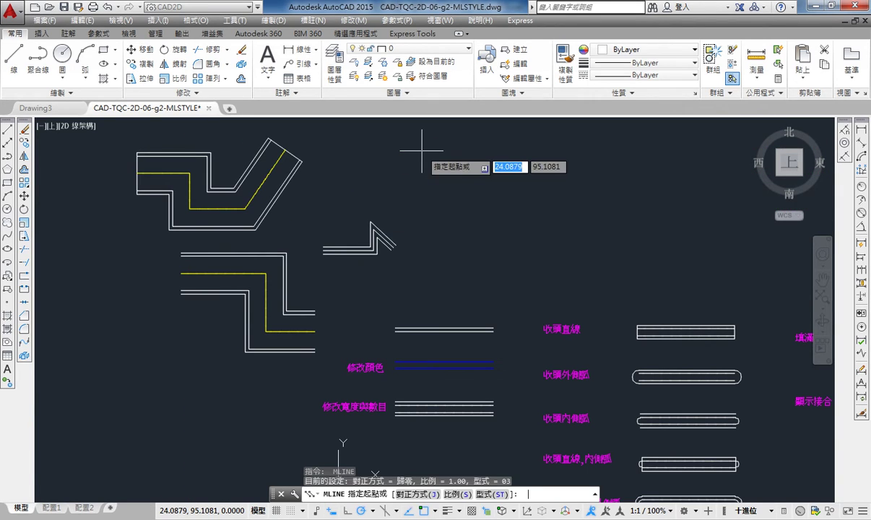
{"action": "key", "text": "Escape"}
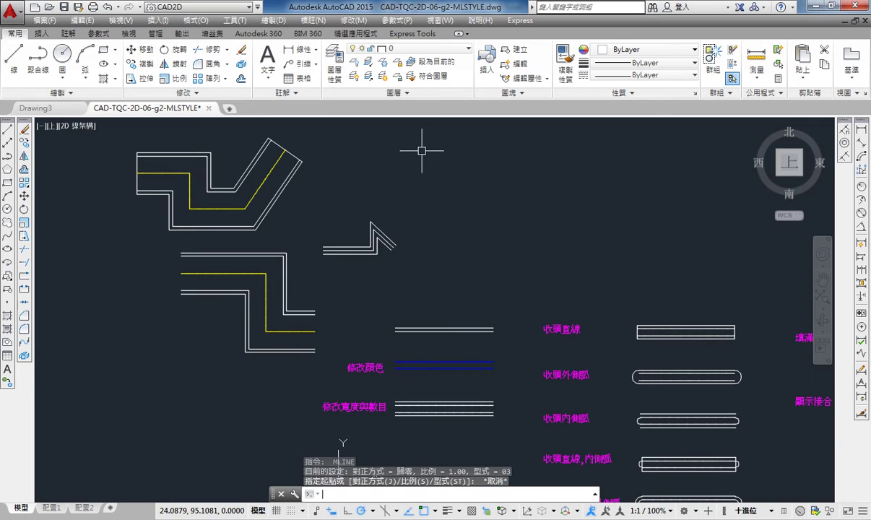
Pan left and reopen the Multiline Style manager with MLSTYLE
{"action": "middle_click_drag", "start_coordinate": [426, 230], "coordinate": [320, 237]}
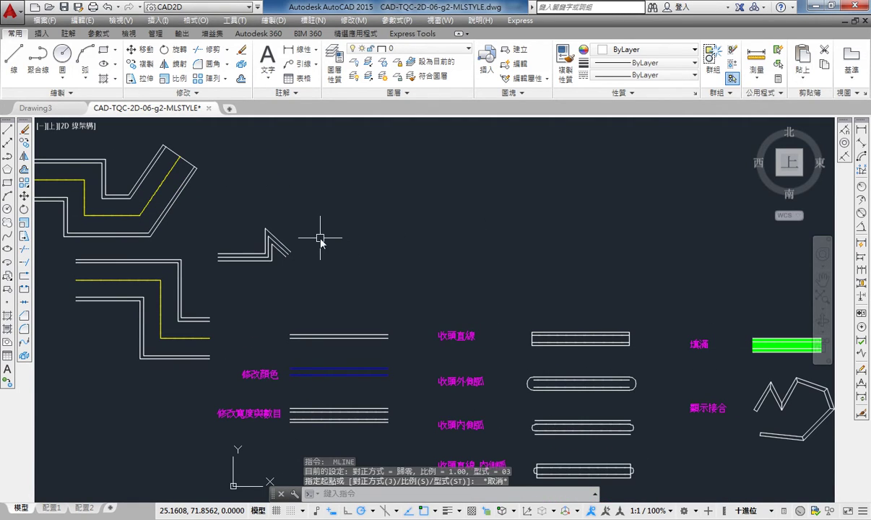
{"action": "type", "text": "mlstyle"}
{"action": "key", "text": "Return"}
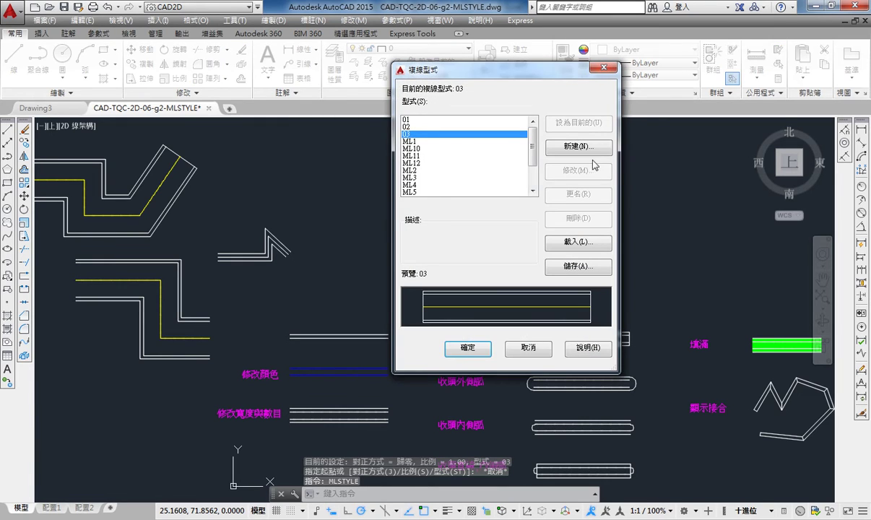
Start style 04 from 03 and clear its straight-line start and end caps
{"action": "left_click", "coordinate": [561, 145]}
{"action": "type", "text": "04"}
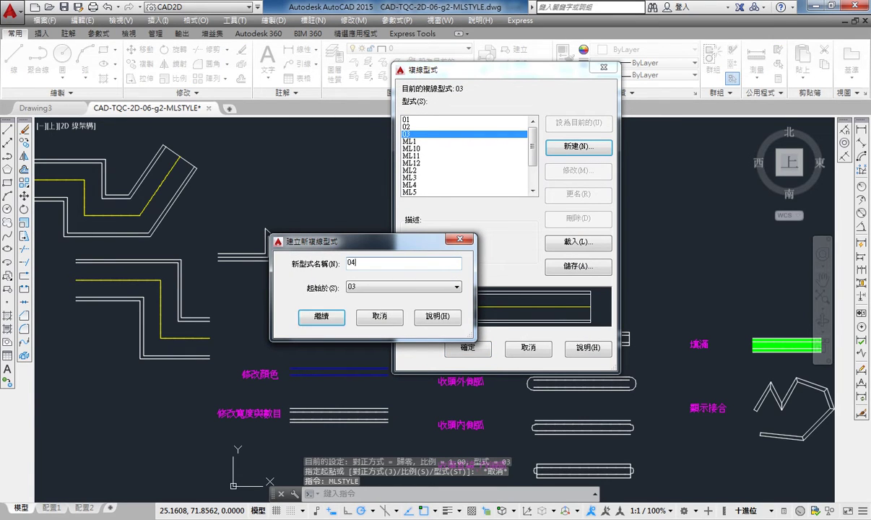
{"action": "left_click", "coordinate": [322, 317]}
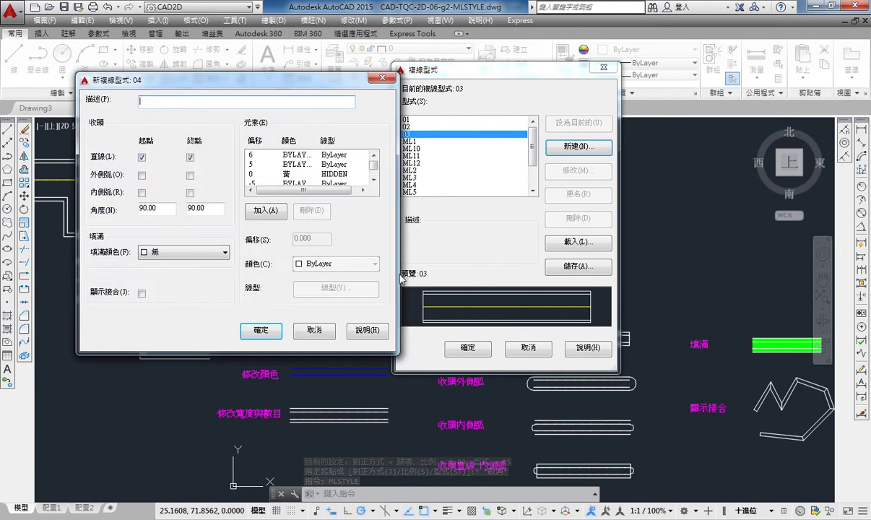
{"action": "left_click", "coordinate": [142, 156]}
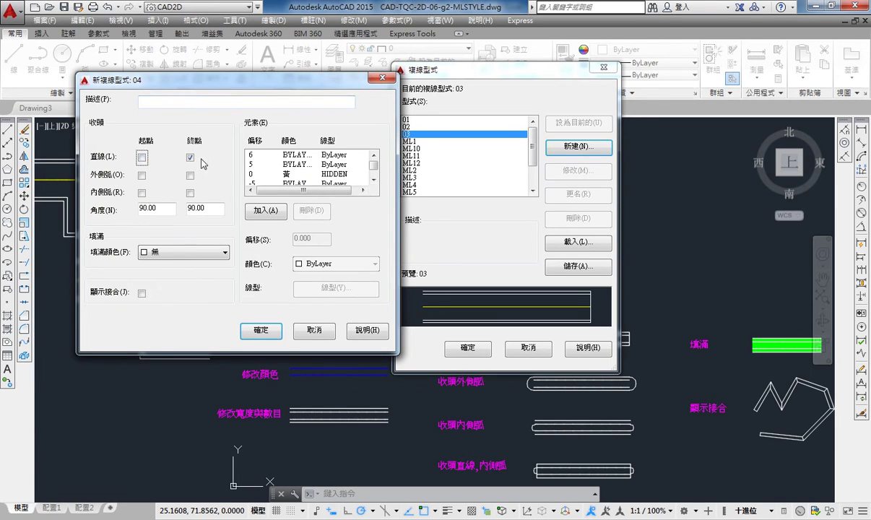
{"action": "left_click", "coordinate": [190, 156]}
{"action": "left_click_drag", "start_coordinate": [275, 80], "coordinate": [235, 73]}
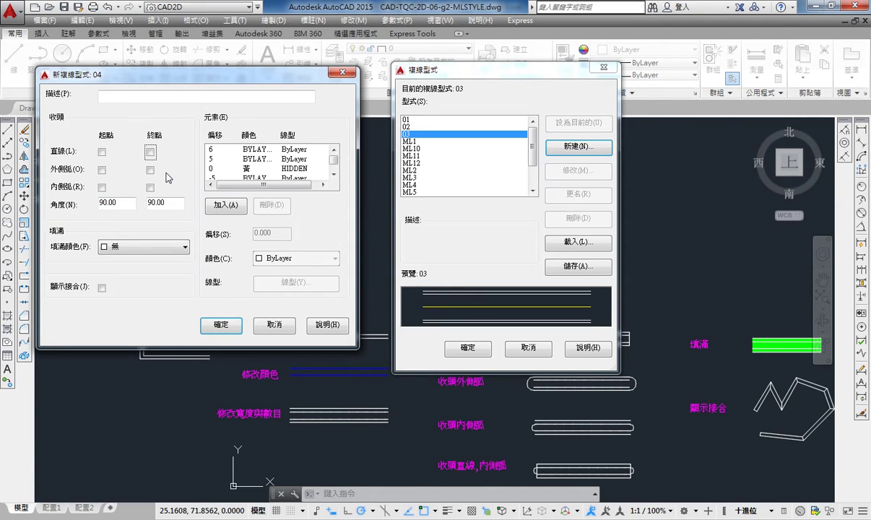
Give style 04 outer and inner arc caps at both ends, save it and make it current
{"action": "left_click", "coordinate": [102, 169]}
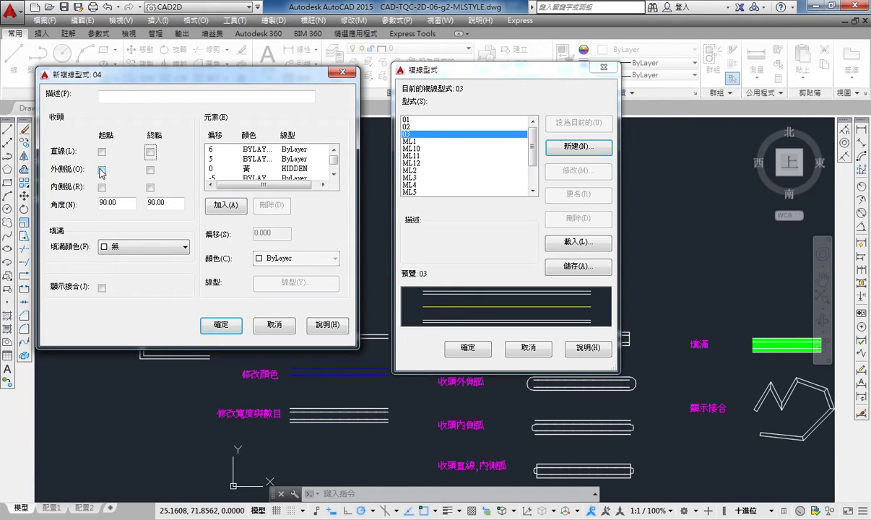
{"action": "left_click", "coordinate": [150, 171]}
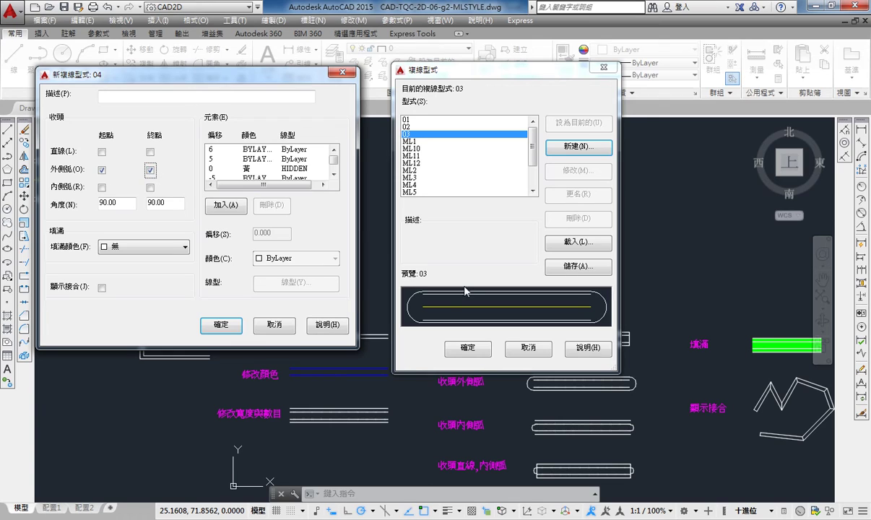
{"action": "left_click", "coordinate": [101, 170]}
{"action": "left_click", "coordinate": [149, 171]}
{"action": "left_click", "coordinate": [102, 187]}
{"action": "left_click", "coordinate": [150, 187]}
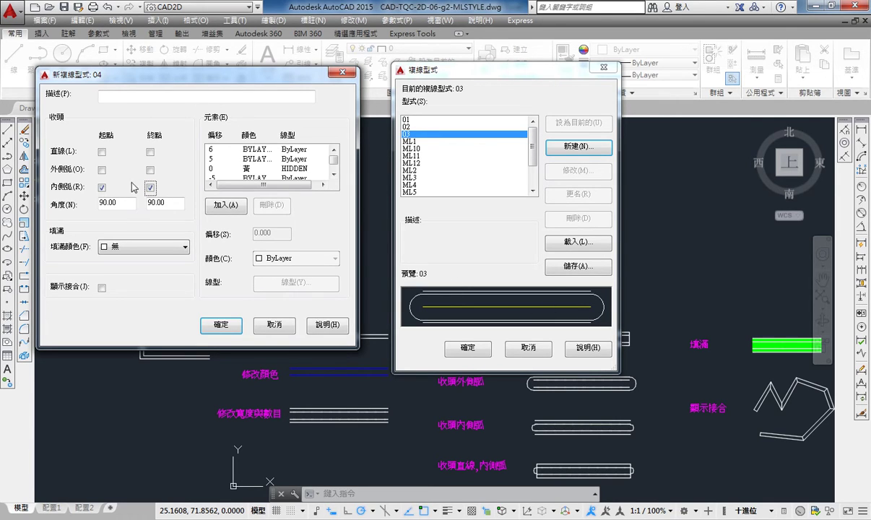
{"action": "left_click", "coordinate": [101, 170]}
{"action": "left_click", "coordinate": [150, 170]}
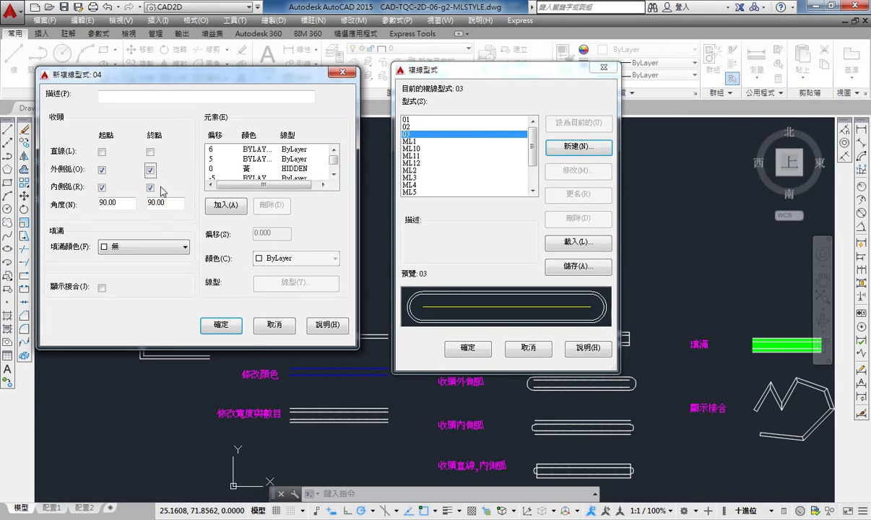
{"action": "left_click", "coordinate": [226, 328]}
{"action": "left_click", "coordinate": [578, 123]}
{"action": "left_click", "coordinate": [466, 346]}
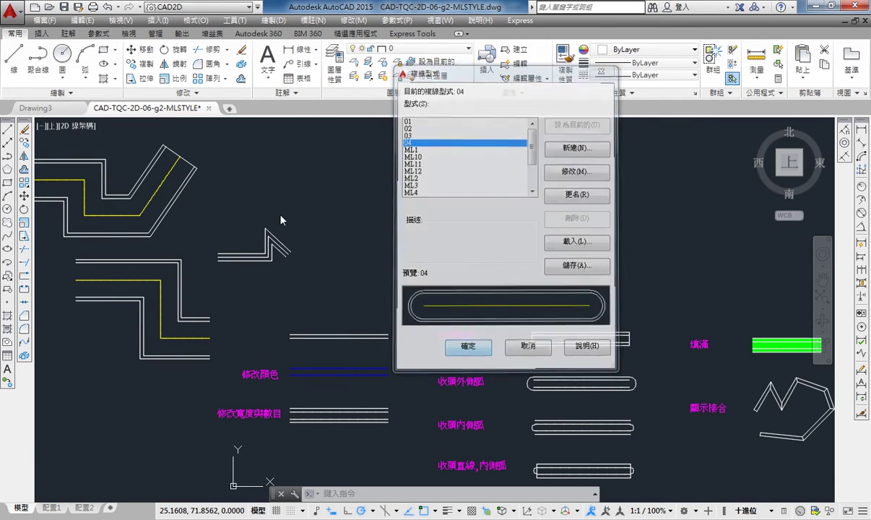
Draw a four-vertex winding multiline in style 04 to the right of the earlier sample
{"action": "type", "text": "MI"}
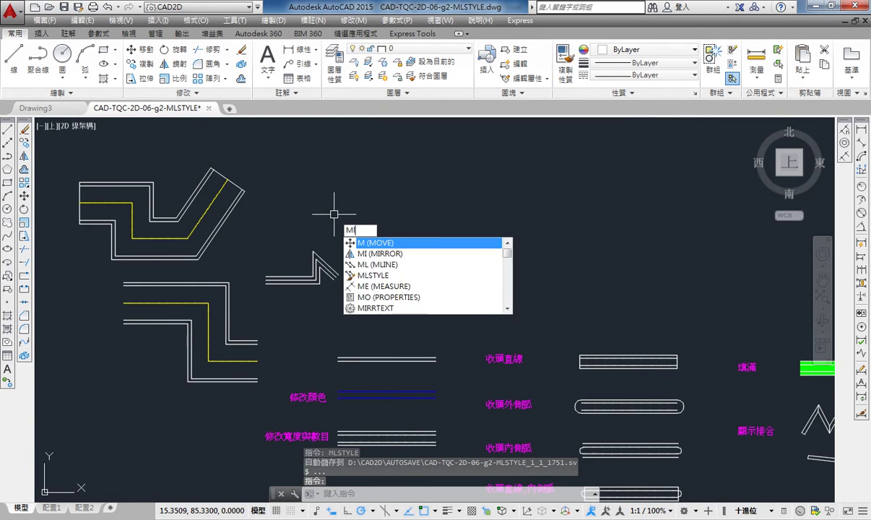
{"action": "type", "text": "L"}
{"action": "key", "text": "Return"}
{"action": "left_click", "coordinate": [390, 172]}
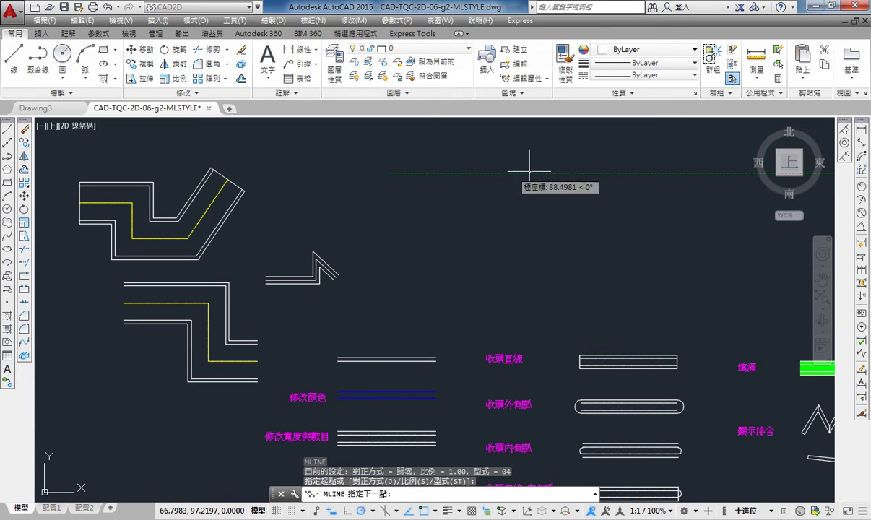
{"action": "left_click", "coordinate": [517, 173]}
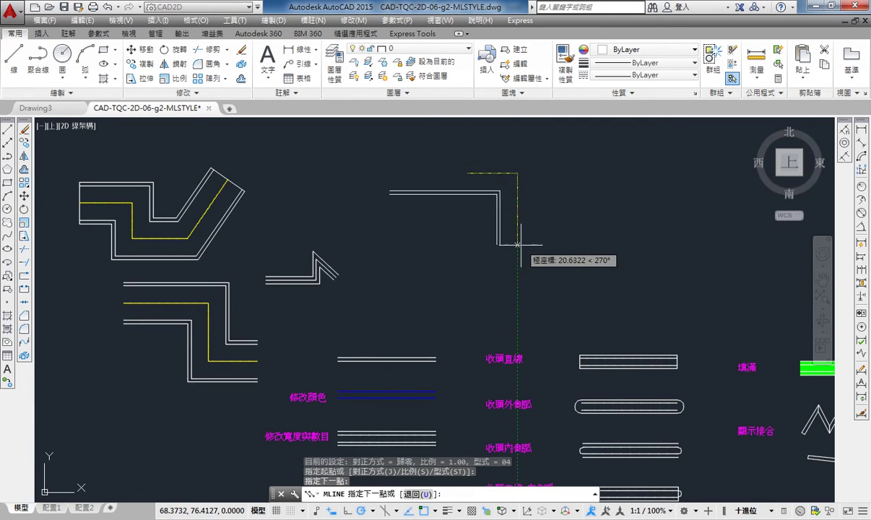
{"action": "left_click", "coordinate": [517, 245]}
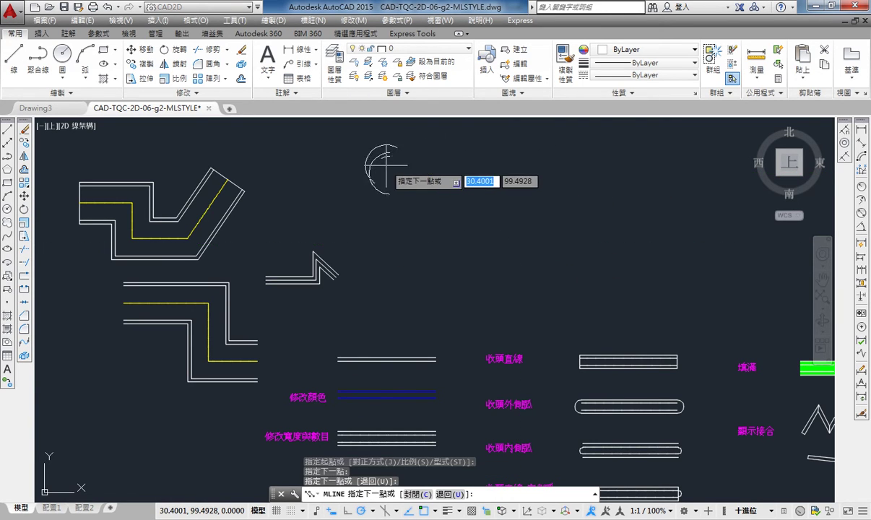
{"action": "left_click", "coordinate": [389, 244]}
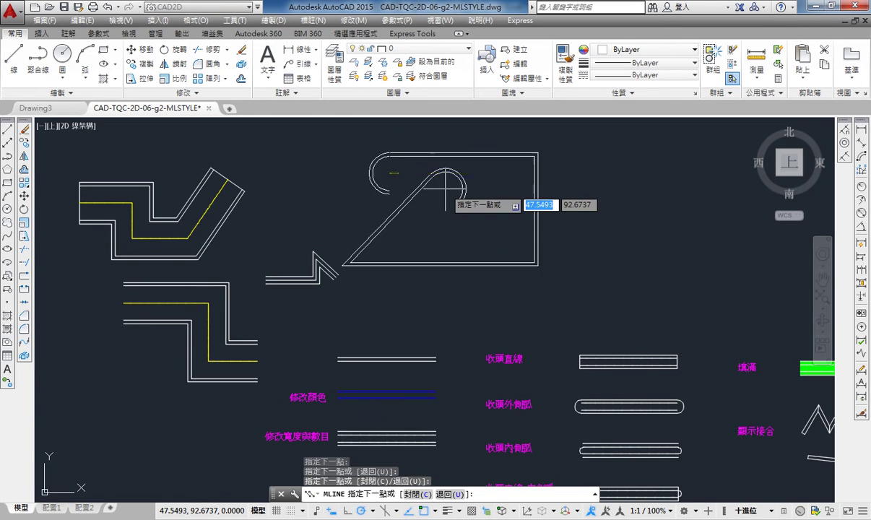
{"action": "key", "text": "Return"}
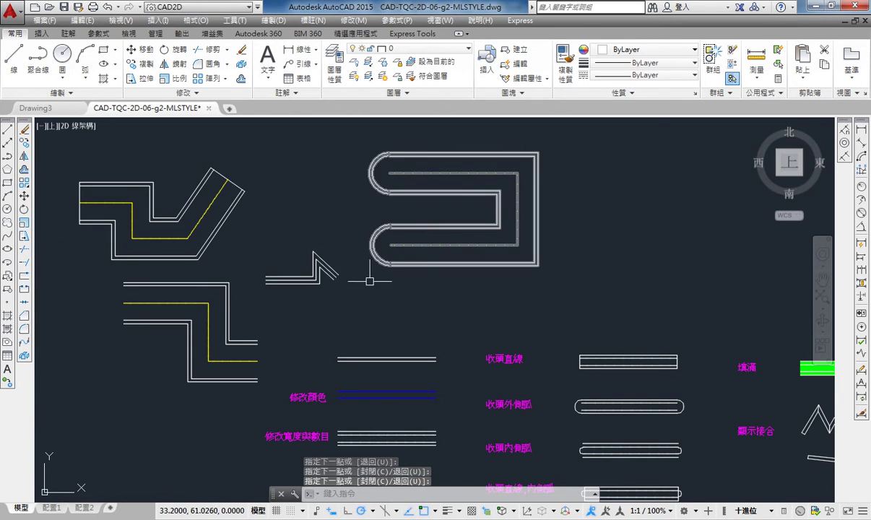
{"action": "middle_click_drag", "start_coordinate": [666, 288], "coordinate": [595, 296]}
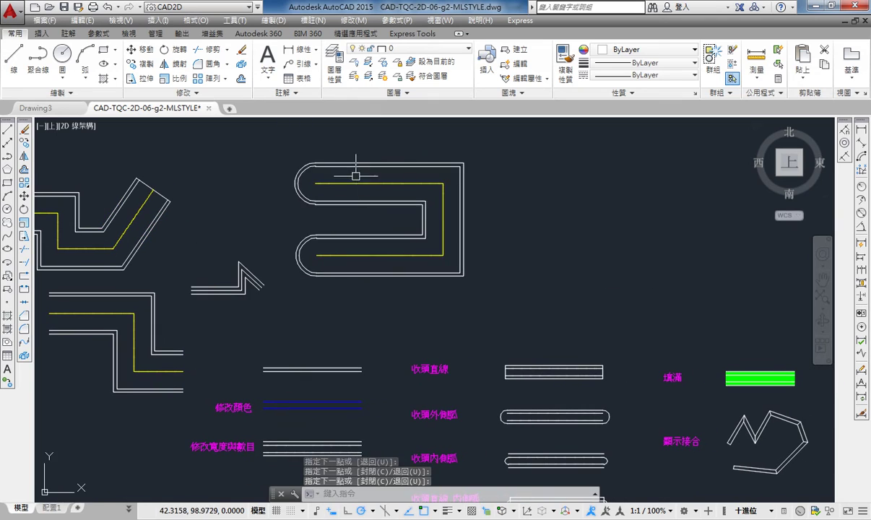
{"action": "middle_click_drag", "start_coordinate": [492, 257], "coordinate": [456, 246]}
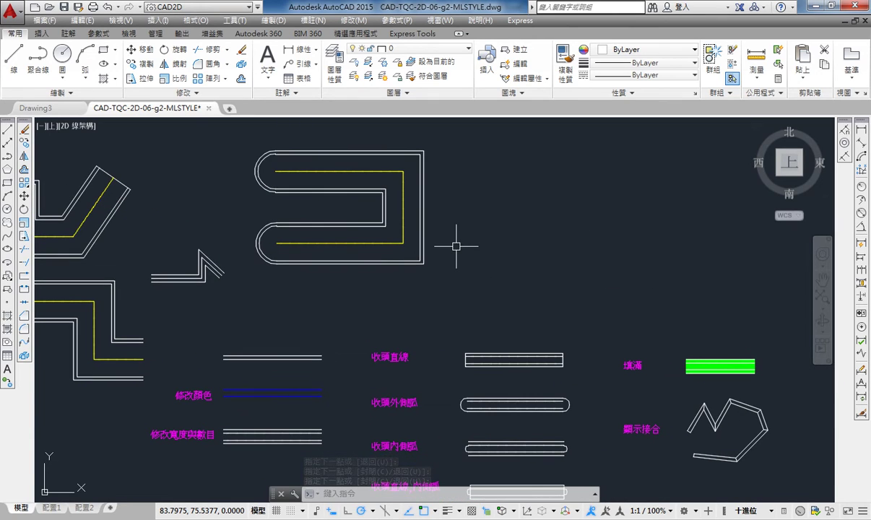
Reopen MLSTYLE and start a new multiline style named 05
{"action": "type", "text": "MLSTYLE"}
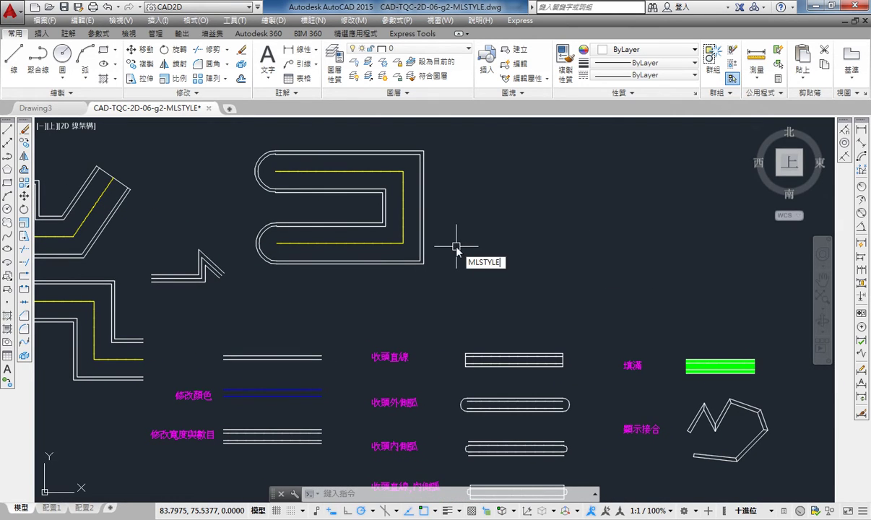
{"action": "key", "text": "Return"}
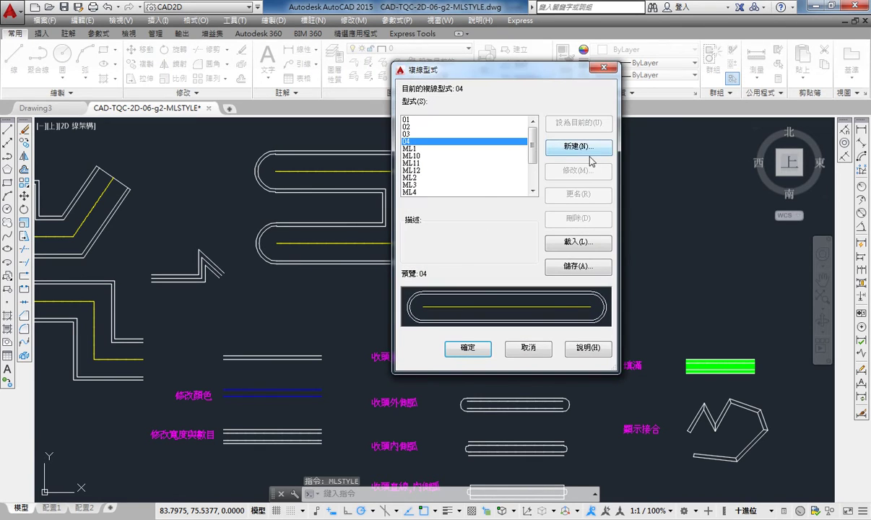
{"action": "left_click", "coordinate": [581, 147]}
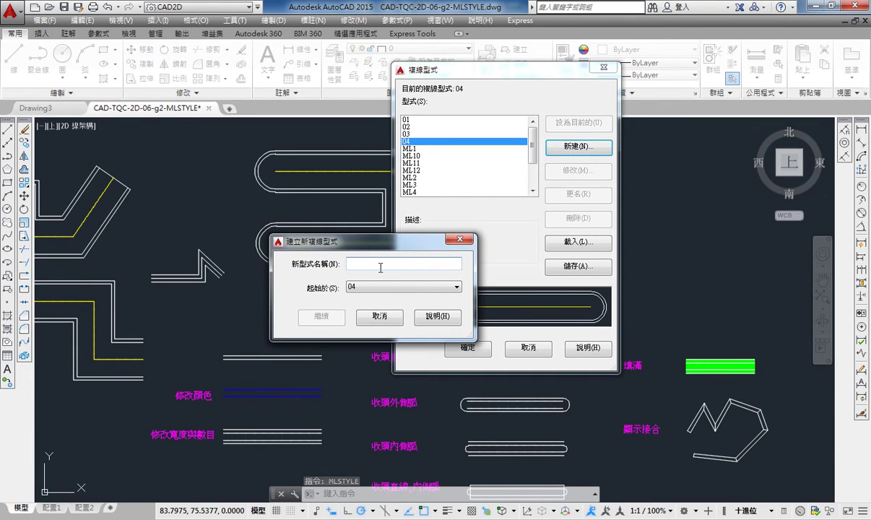
{"action": "type", "text": "05"}
{"action": "left_click", "coordinate": [321, 317]}
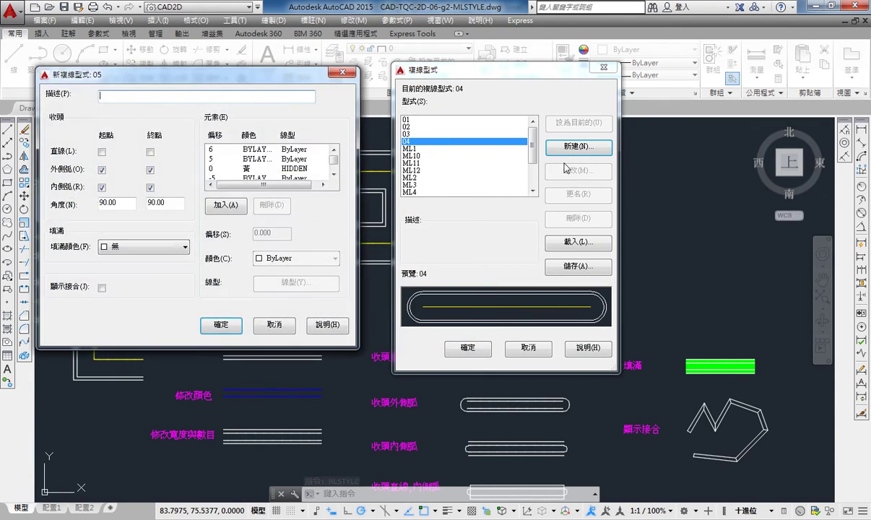
{"action": "left_click_drag", "start_coordinate": [255, 81], "coordinate": [320, 76]}
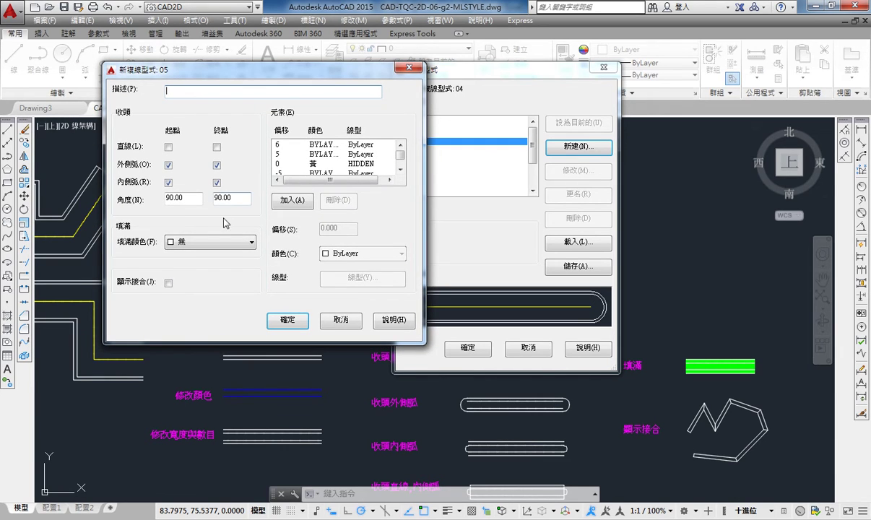
Replace style 05's outer and inner arc caps with straight-line caps at both ends
{"action": "left_click", "coordinate": [168, 165]}
{"action": "left_click", "coordinate": [168, 183]}
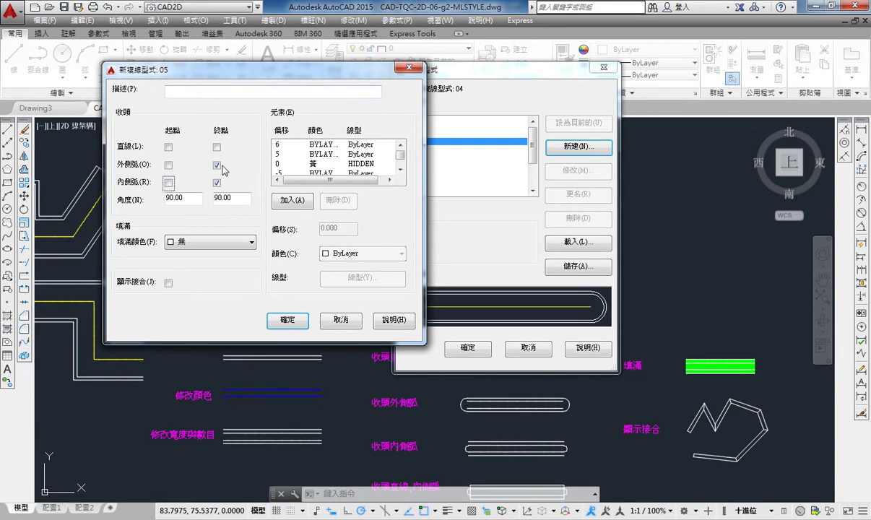
{"action": "left_click", "coordinate": [217, 165]}
{"action": "left_click", "coordinate": [217, 183]}
{"action": "left_click_drag", "start_coordinate": [286, 70], "coordinate": [212, 71]}
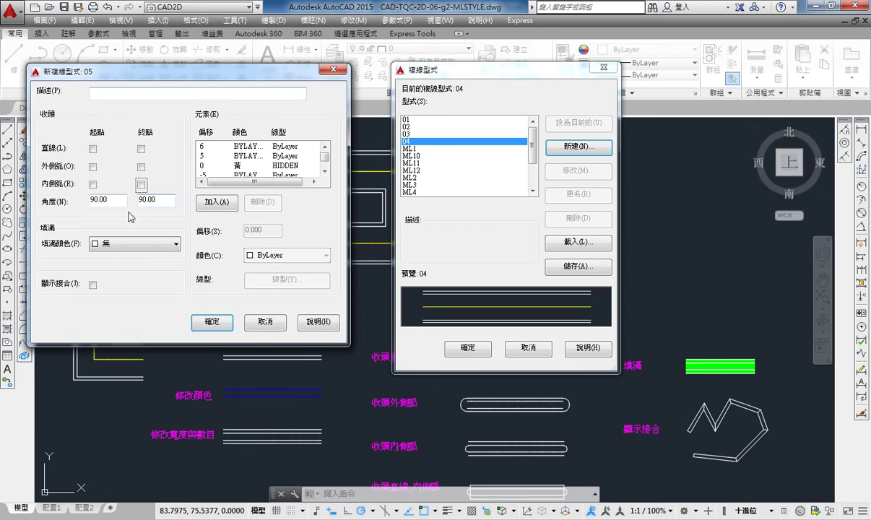
{"action": "left_click", "coordinate": [93, 148]}
{"action": "left_click", "coordinate": [141, 148]}
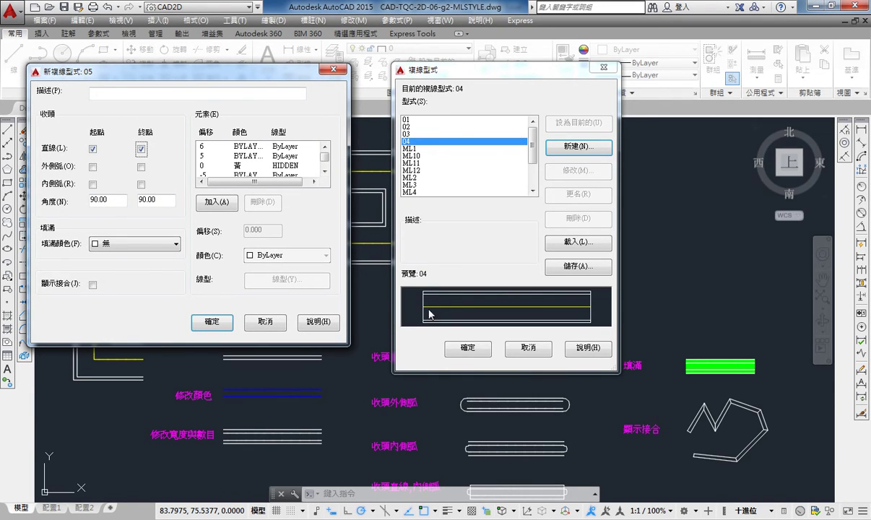
Set style 05's start angle to 90 and end angle to 45, save it and make it current
{"action": "left_click_drag", "start_coordinate": [115, 199], "coordinate": [90, 199]}
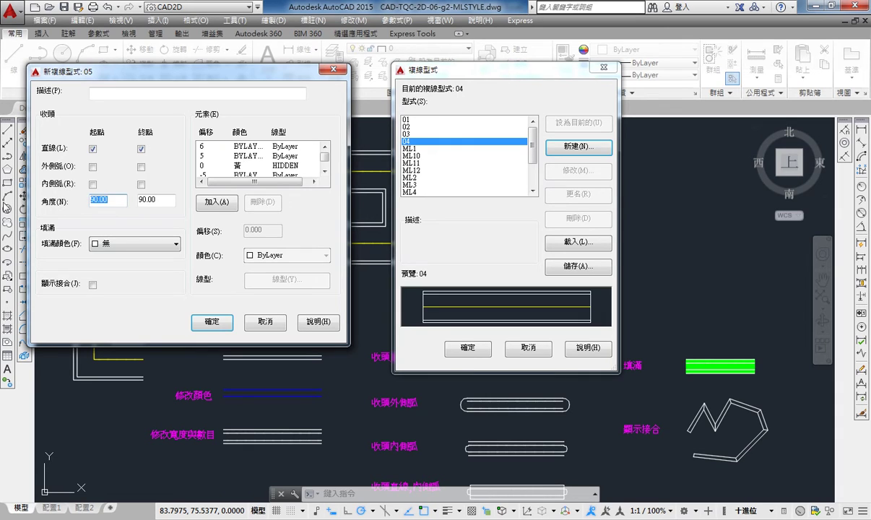
{"action": "type", "text": "45"}
{"action": "left_click", "coordinate": [161, 200]}
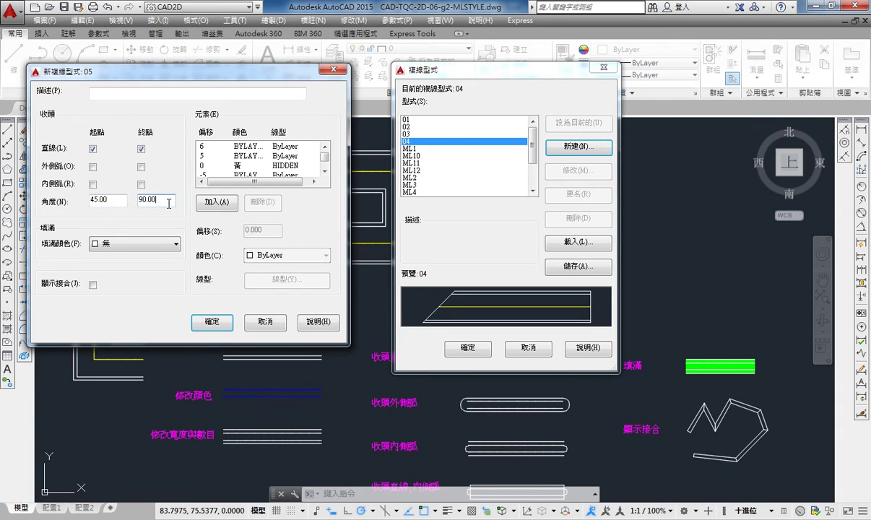
{"action": "left_click_drag", "start_coordinate": [168, 204], "coordinate": [126, 205]}
{"action": "left_click_drag", "start_coordinate": [116, 200], "coordinate": [6, 206]}
{"action": "type", "text": "90"}
{"action": "left_click_drag", "start_coordinate": [169, 201], "coordinate": [45, 226]}
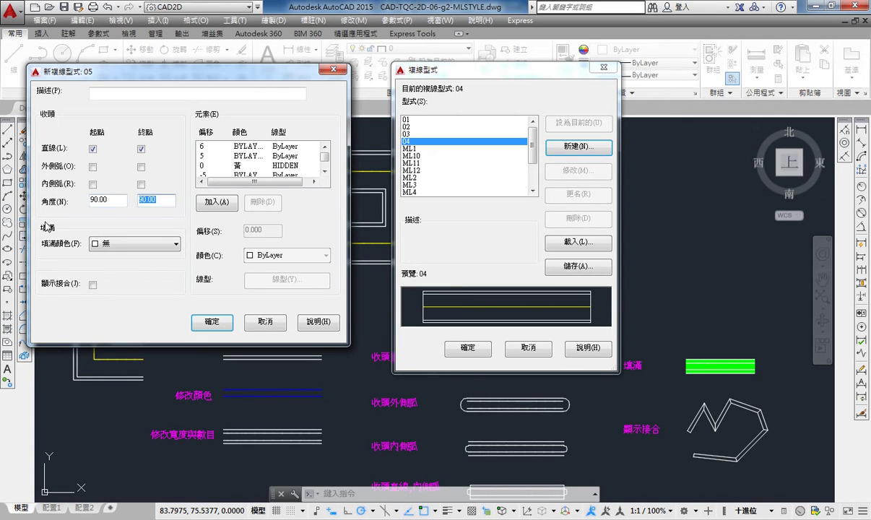
{"action": "type", "text": "45"}
{"action": "left_click", "coordinate": [121, 203]}
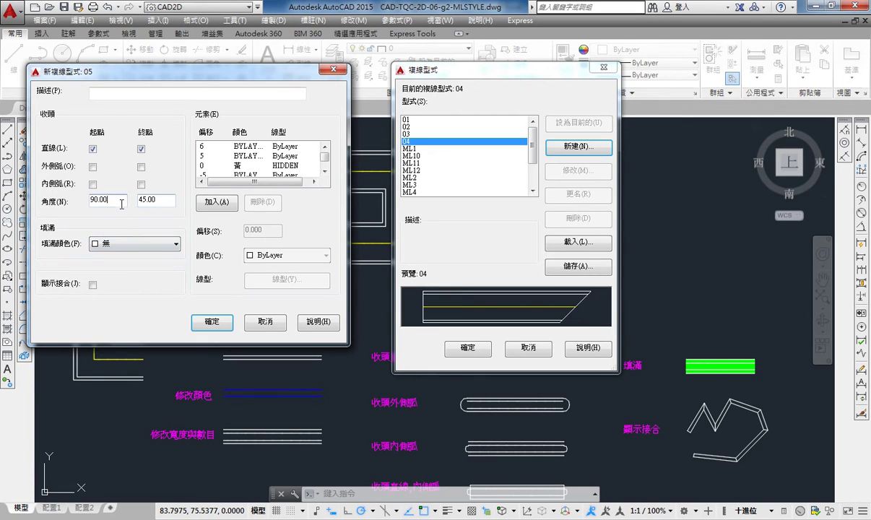
{"action": "left_click", "coordinate": [204, 323]}
{"action": "left_click", "coordinate": [567, 124]}
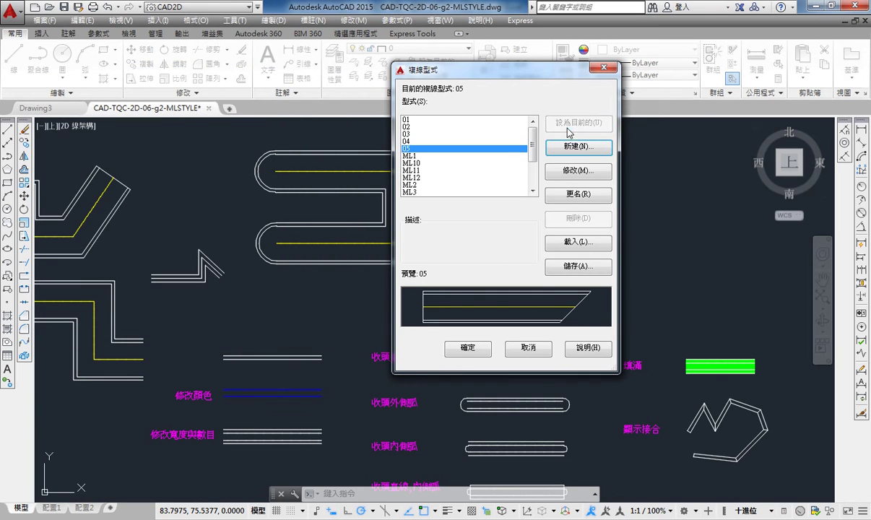
{"action": "left_click", "coordinate": [469, 348]}
Pan across the drawing and cancel an accidentally started LINE command
{"action": "middle_click_drag", "start_coordinate": [619, 221], "coordinate": [480, 244]}
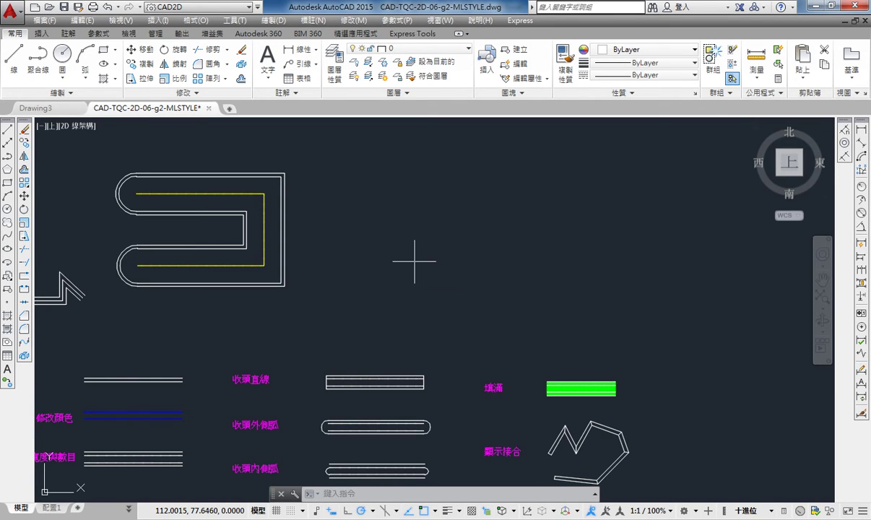
{"action": "type", "text": "l"}
{"action": "key", "text": "Return"}
{"action": "middle_click_drag", "start_coordinate": [404, 268], "coordinate": [107, 346]}
{"action": "scroll", "coordinate": [107, 346], "scroll_direction": "down", "scroll_amount": 5}
{"action": "middle_click_drag", "start_coordinate": [447, 340], "coordinate": [719, 236]}
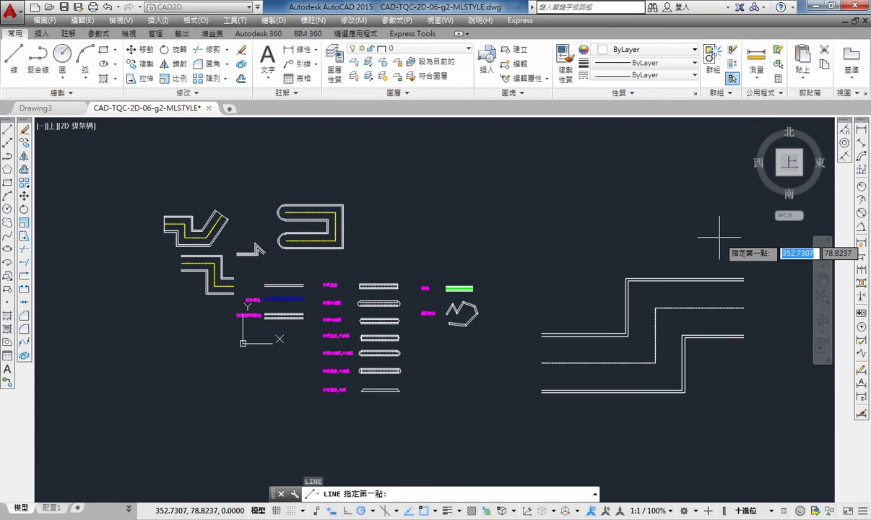
{"action": "key", "text": "Escape"}
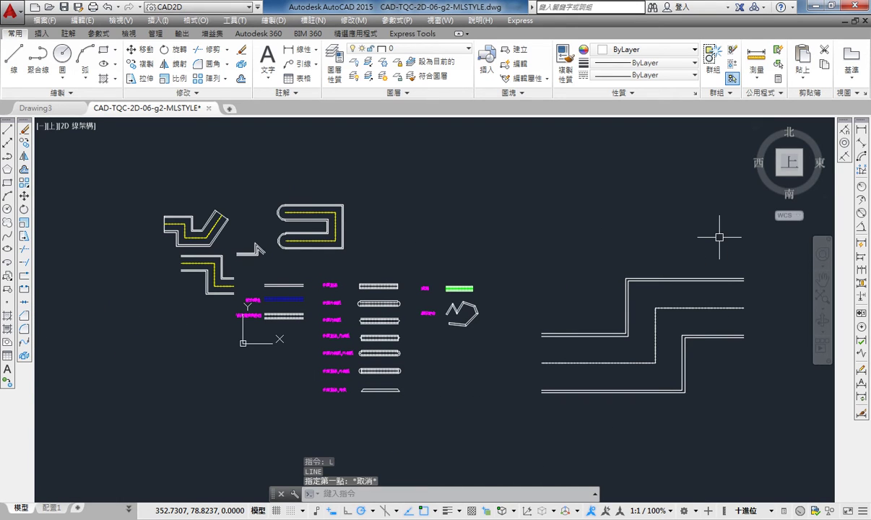
Review the previews of styles 04, 02 and 03 in the Multiline Style manager
{"action": "type", "text": "mlstyle"}
{"action": "key", "text": "Return"}
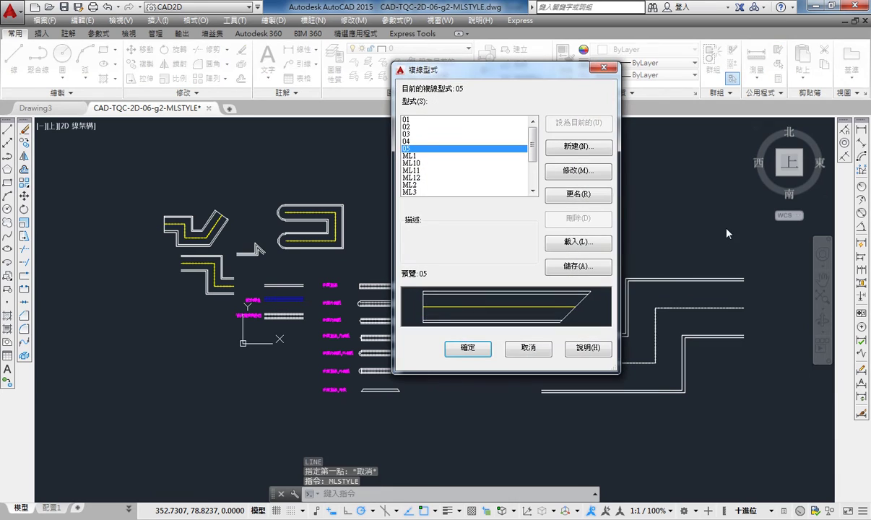
{"action": "left_click", "coordinate": [497, 135]}
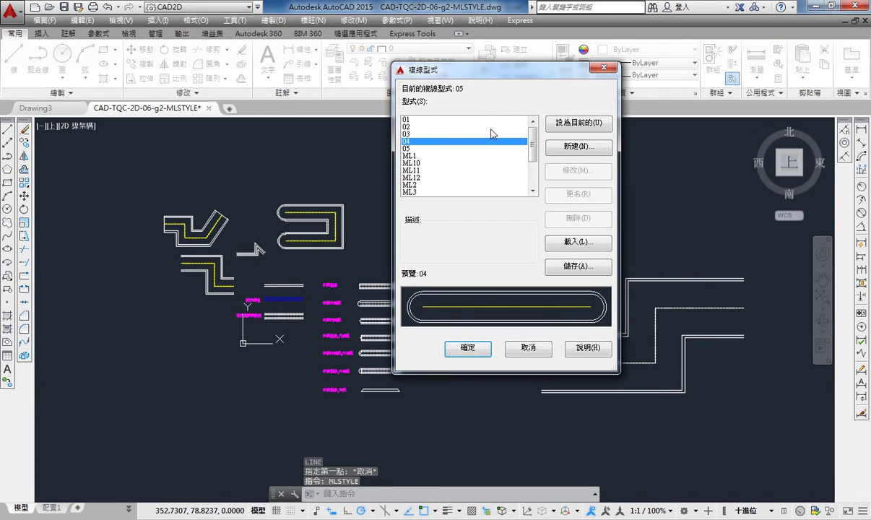
{"action": "left_click", "coordinate": [491, 127]}
{"action": "left_click", "coordinate": [491, 134]}
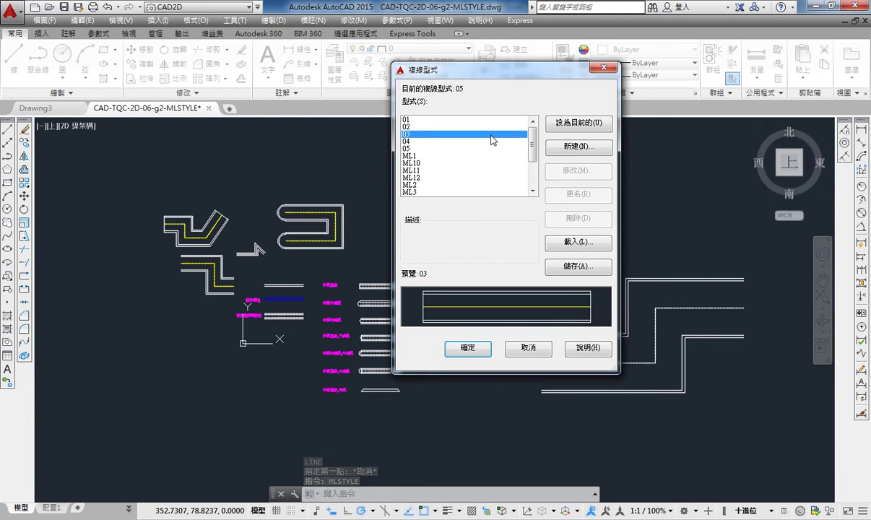
{"action": "left_click", "coordinate": [467, 348]}
{"action": "middle_click_drag", "start_coordinate": [472, 348], "coordinate": [453, 271]}
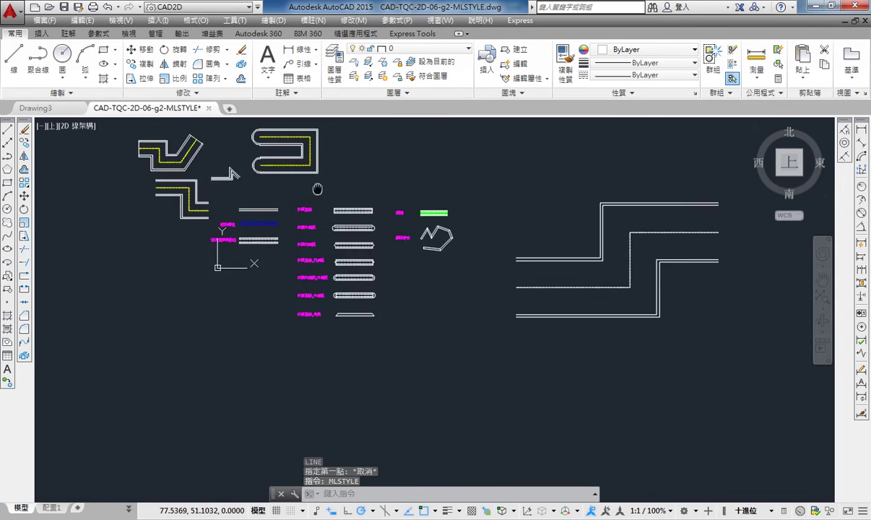
{"action": "middle_click_drag", "start_coordinate": [404, 505], "coordinate": [355, 395]}
Start a multiline with ML, pan around, then cancel it unfinished
{"action": "type", "text": "ml"}
{"action": "key", "text": "Return"}
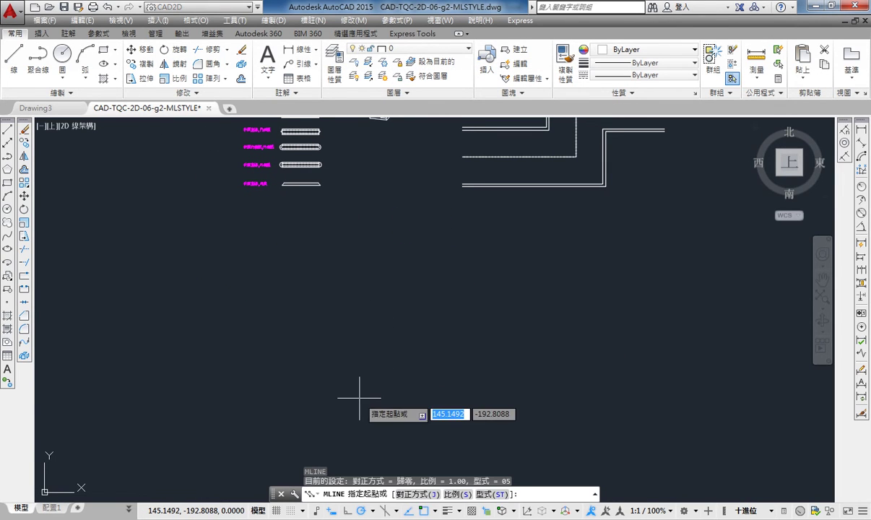
{"action": "scroll", "coordinate": [249, 336], "scroll_direction": "down", "scroll_amount": 2}
{"action": "left_click", "coordinate": [96, 344]}
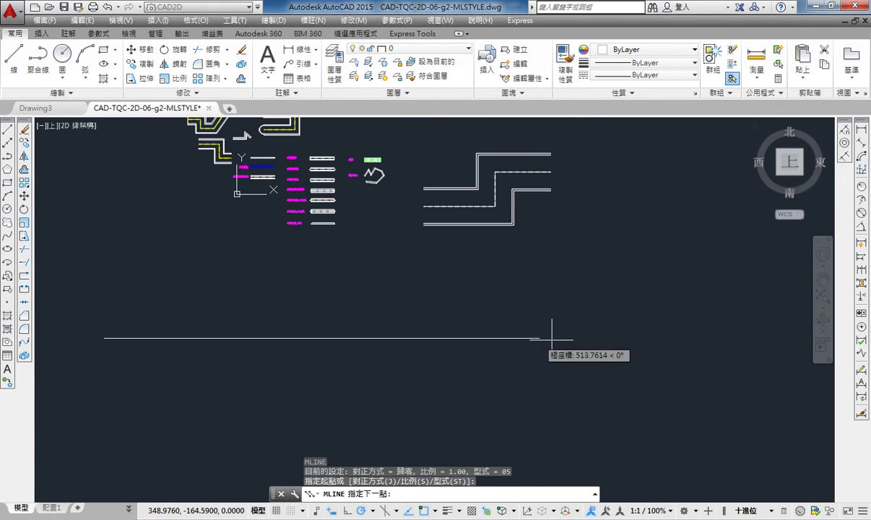
{"action": "middle_click_drag", "start_coordinate": [553, 340], "coordinate": [205, 365]}
{"action": "middle_click_drag", "start_coordinate": [466, 349], "coordinate": [799, 288]}
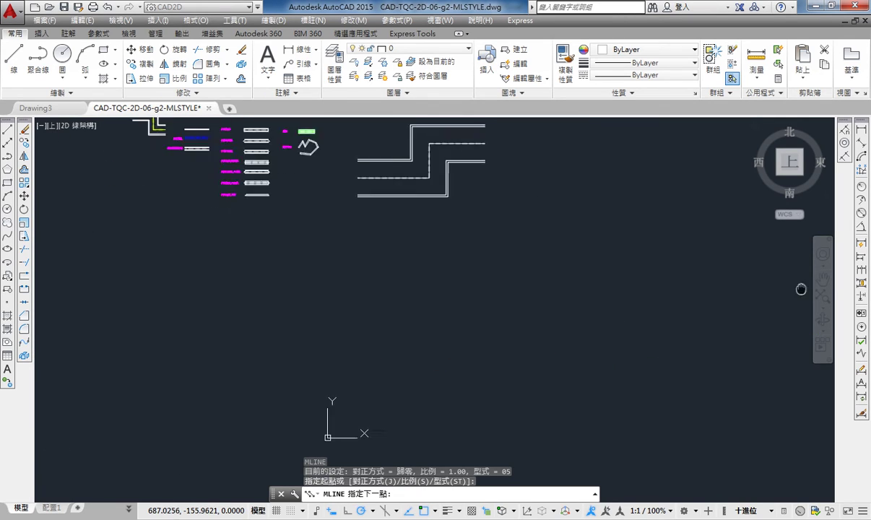
{"action": "middle_click_drag", "start_coordinate": [287, 293], "coordinate": [614, 288]}
{"action": "key", "text": "Escape"}
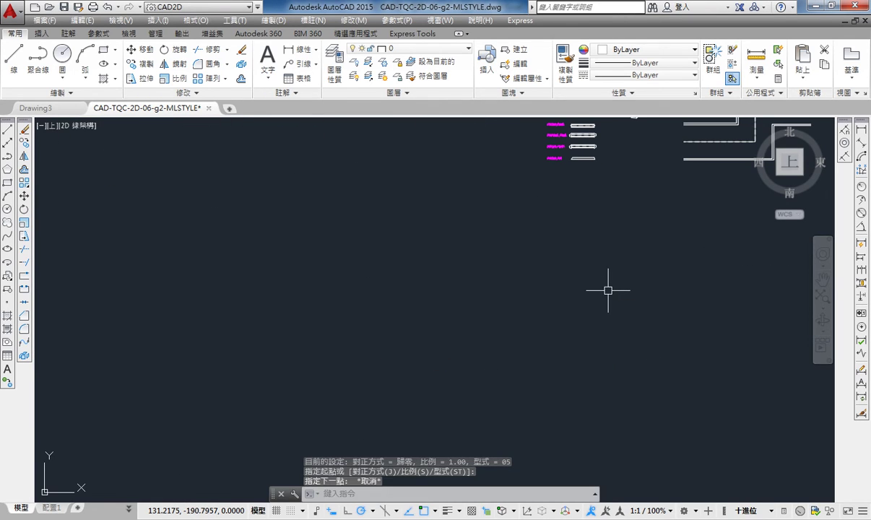
Make style 03 the current multiline style again and pan to empty space
{"action": "type", "text": "MLSTYLE"}
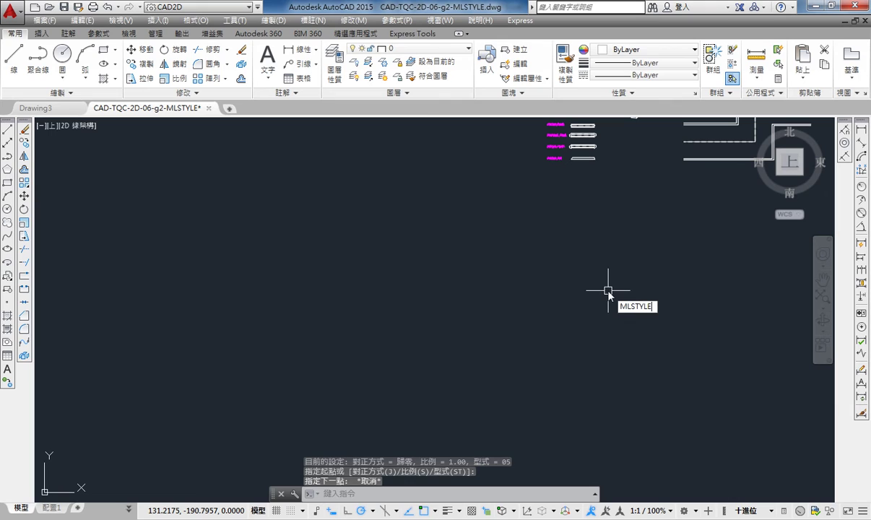
{"action": "key", "text": "Return"}
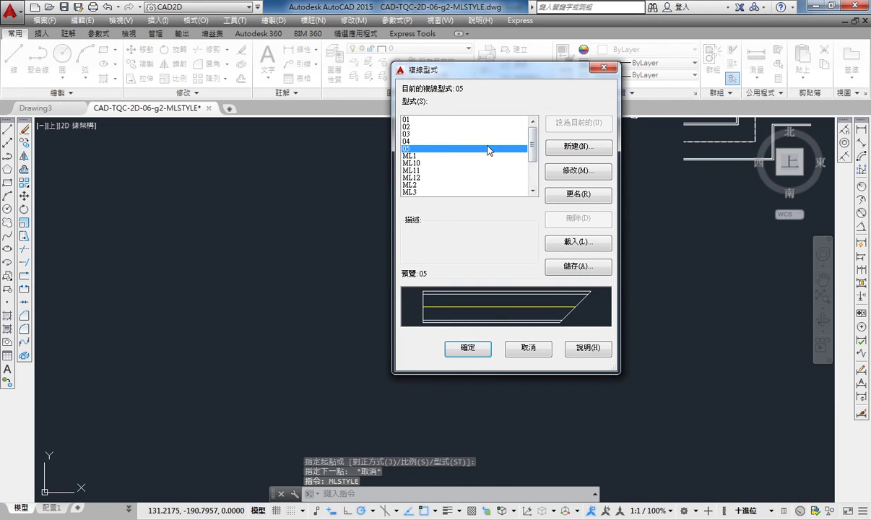
{"action": "left_click", "coordinate": [460, 133]}
{"action": "left_click", "coordinate": [577, 123]}
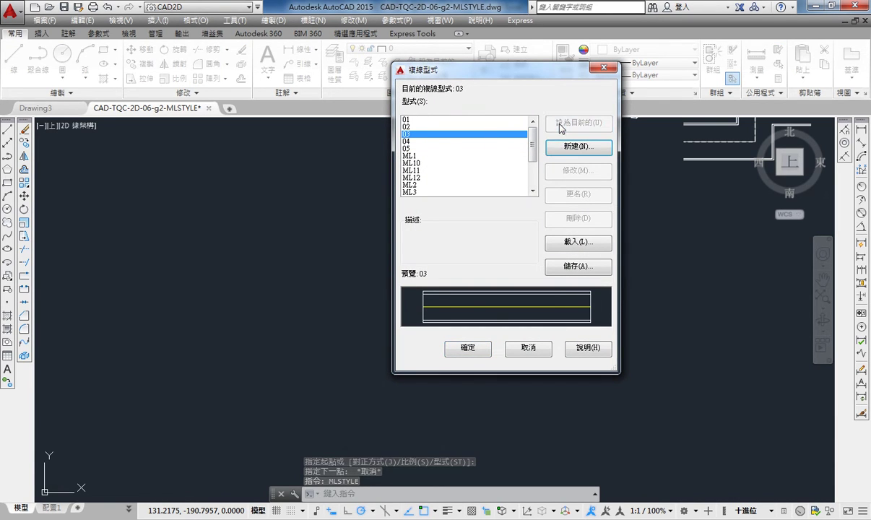
{"action": "left_click", "coordinate": [483, 346]}
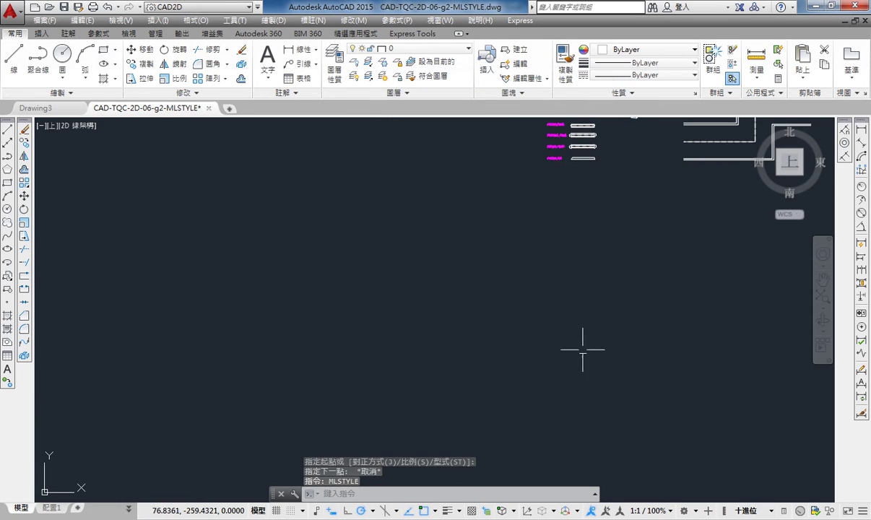
{"action": "middle_click_drag", "start_coordinate": [583, 349], "coordinate": [228, 354]}
Start a style-03 multiline with a long horizontal run from the left
{"action": "type", "text": "l"}
{"action": "key", "text": "Return"}
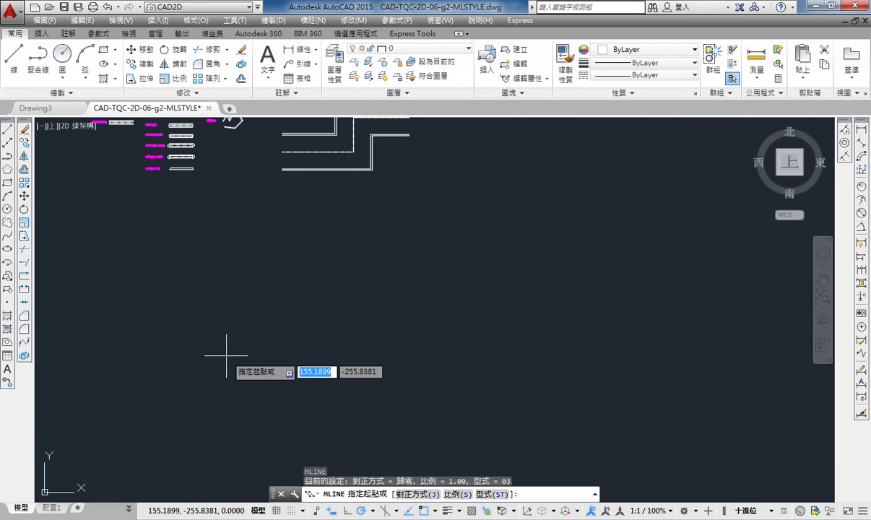
{"action": "left_click", "coordinate": [79, 295]}
{"action": "middle_click_drag", "start_coordinate": [500, 291], "coordinate": [292, 318]}
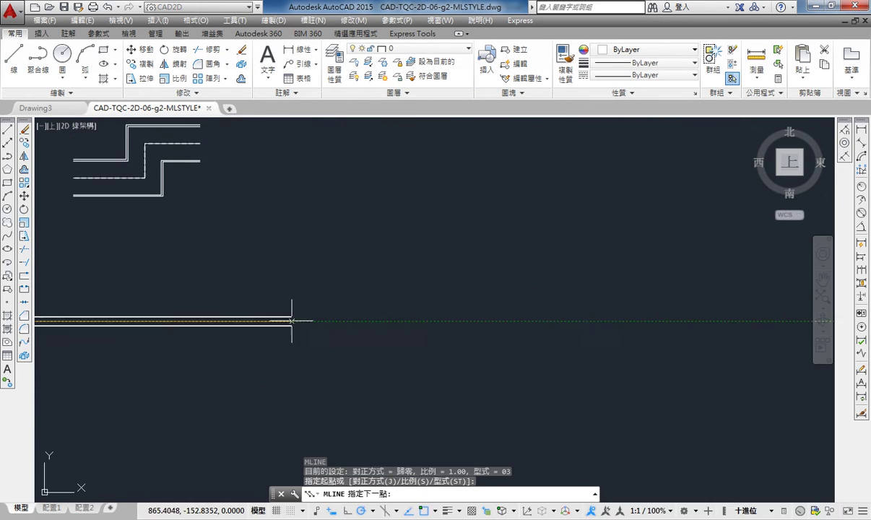
{"action": "left_click", "coordinate": [615, 320]}
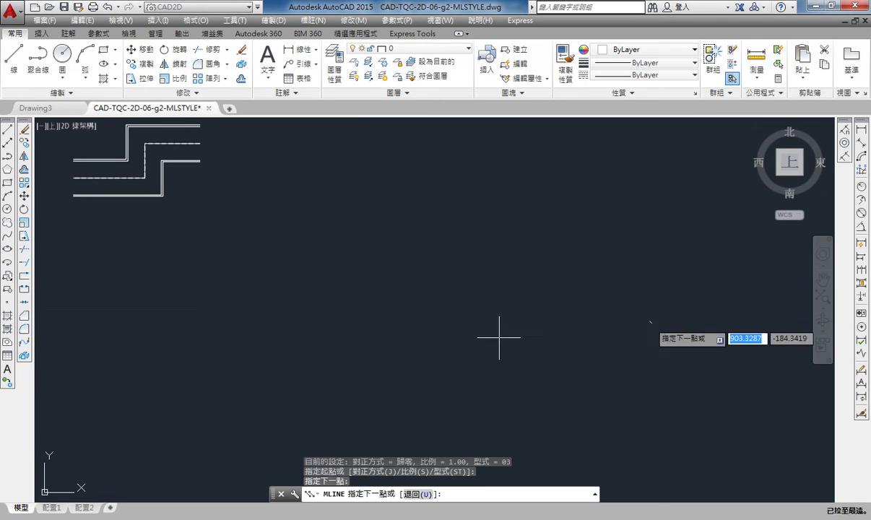
{"action": "scroll", "coordinate": [419, 332], "scroll_direction": "up", "scroll_amount": 3}
{"action": "middle_click_drag", "start_coordinate": [679, 315], "coordinate": [574, 296]}
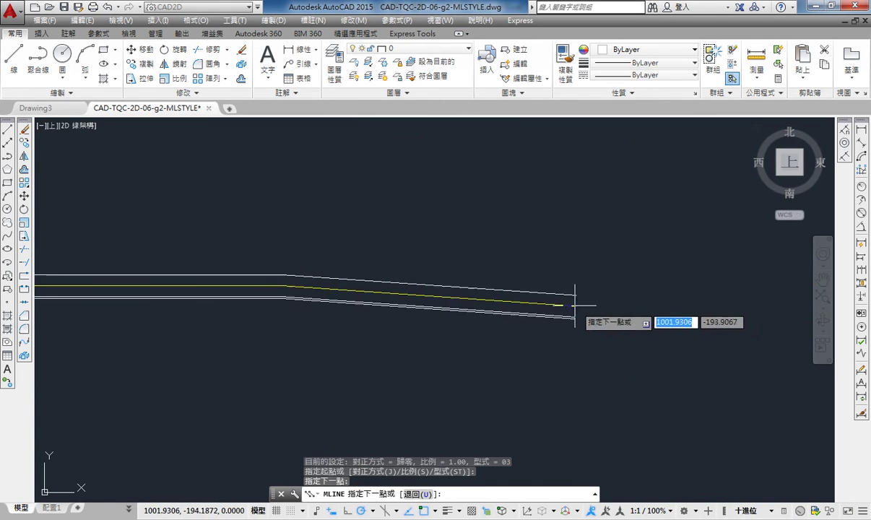
{"action": "scroll", "coordinate": [416, 274], "scroll_direction": "up", "scroll_amount": 3}
Finish the multiline with five more corners forming a stepped zigzag
{"action": "left_click", "coordinate": [330, 300]}
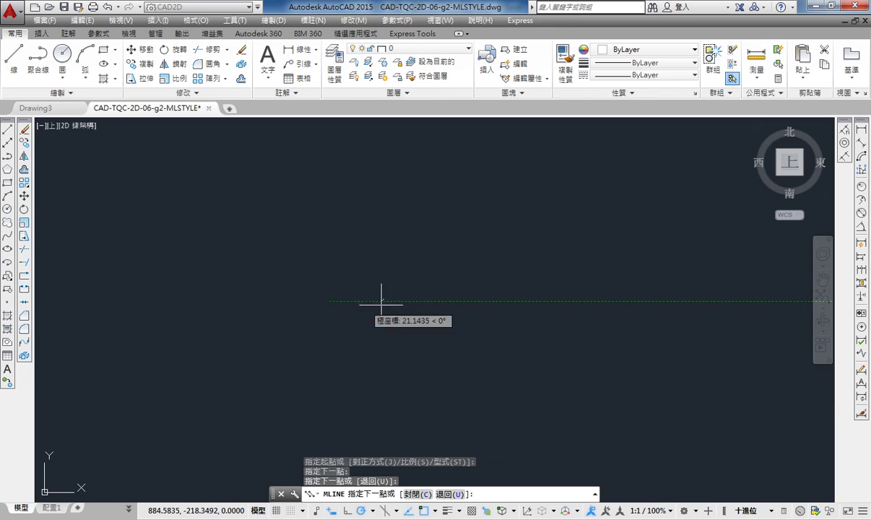
{"action": "left_click", "coordinate": [425, 298]}
{"action": "left_click", "coordinate": [426, 349]}
{"action": "left_click", "coordinate": [280, 346]}
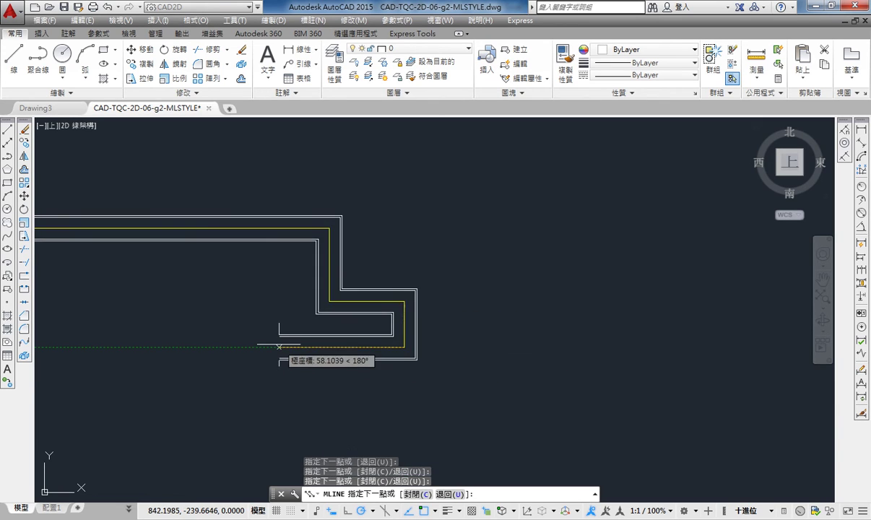
{"action": "left_click", "coordinate": [279, 397]}
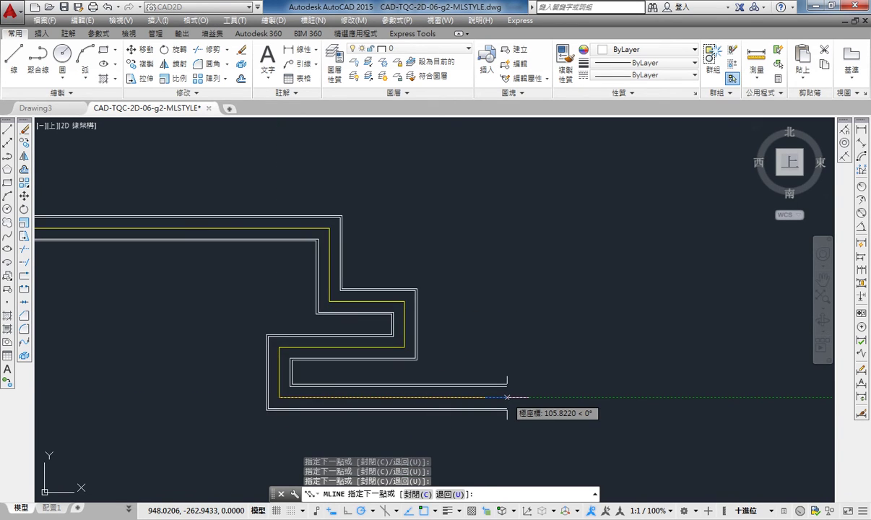
{"action": "key", "text": "Return"}
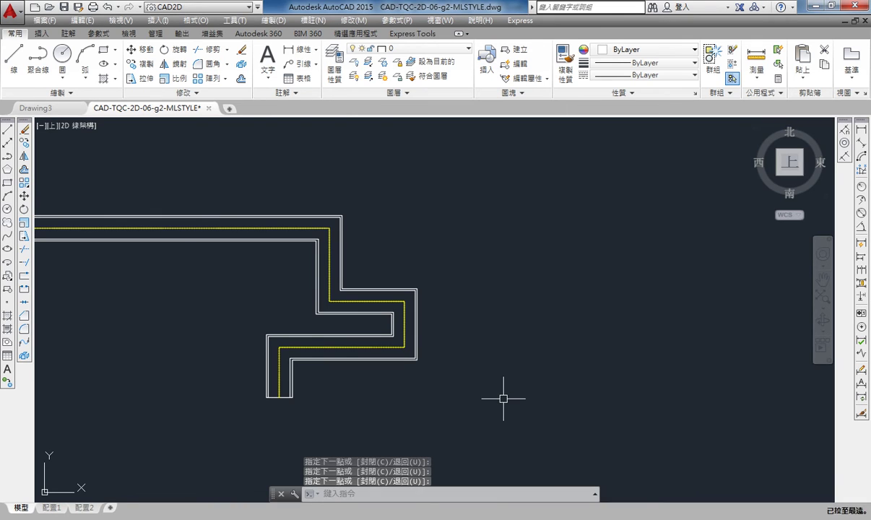
Regenerate the drawing display with RE
{"action": "type", "text": "re"}
{"action": "key", "text": "Return"}
{"action": "scroll", "coordinate": [343, 402], "scroll_direction": "down", "scroll_amount": 7}
{"action": "scroll", "coordinate": [432, 367], "scroll_direction": "up", "scroll_amount": 1}
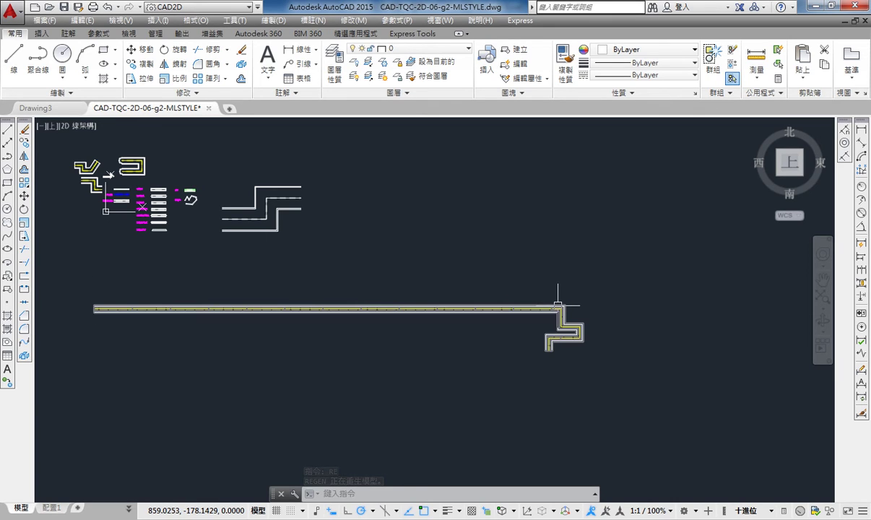
Zoom and pan to inspect the finished style-03 multiline and its yellow dashed centre line
{"action": "scroll", "coordinate": [554, 320], "scroll_direction": "up", "scroll_amount": 1}
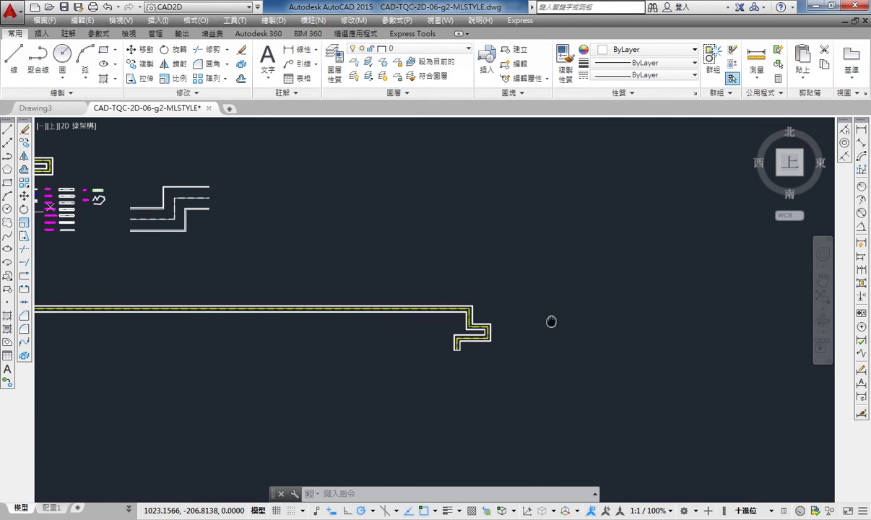
{"action": "scroll", "coordinate": [554, 321], "scroll_direction": "up", "scroll_amount": 4}
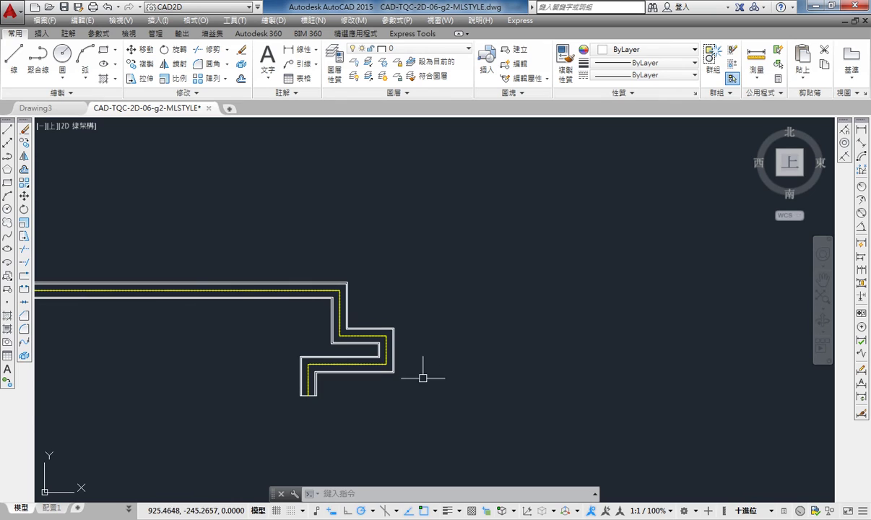
{"action": "middle_click_drag", "start_coordinate": [291, 413], "coordinate": [677, 336]}
{"action": "scroll", "coordinate": [396, 295], "scroll_direction": "down", "scroll_amount": 8}
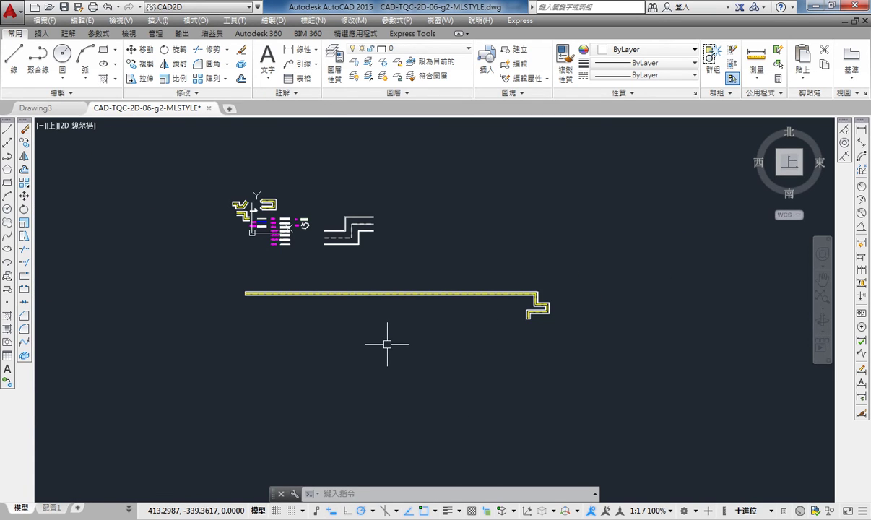
{"action": "scroll", "coordinate": [387, 344], "scroll_direction": "up", "scroll_amount": 2}
{"action": "middle_click_drag", "start_coordinate": [206, 363], "coordinate": [276, 275]}
{"action": "scroll", "coordinate": [276, 274], "scroll_direction": "up", "scroll_amount": 3}
{"action": "middle_click_drag", "start_coordinate": [282, 313], "coordinate": [285, 401]}
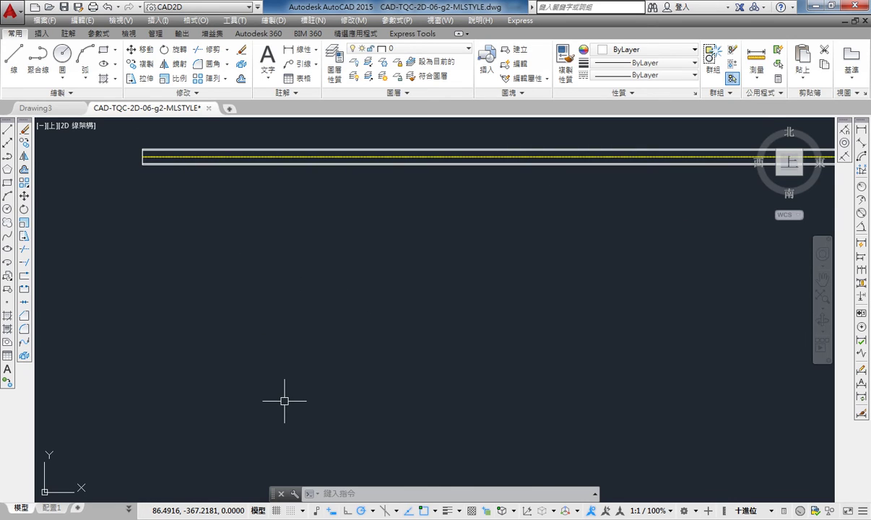
Cancel MLINE and recall MLSTYLE from command history to reopen the multiline style settings
{"action": "type", "text": "ml"}
{"action": "key", "text": "Return"}
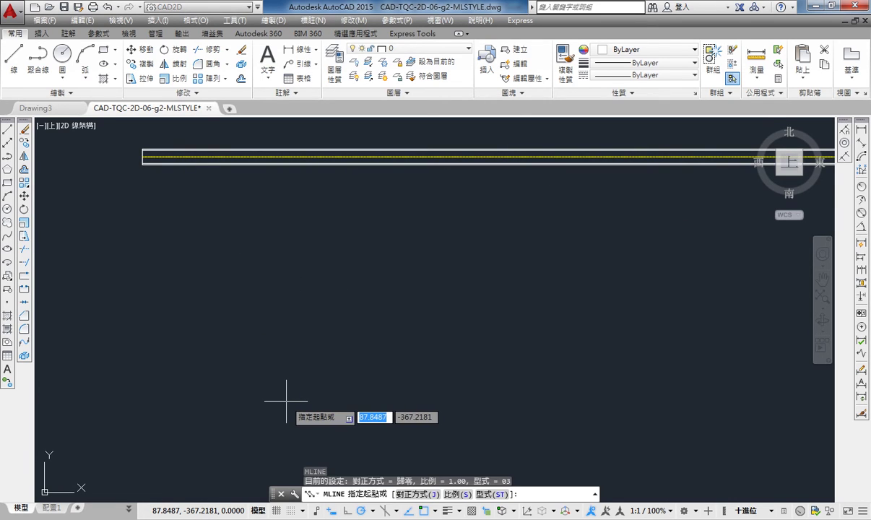
{"action": "key", "text": "Escape"}
{"action": "key", "text": "Up"}
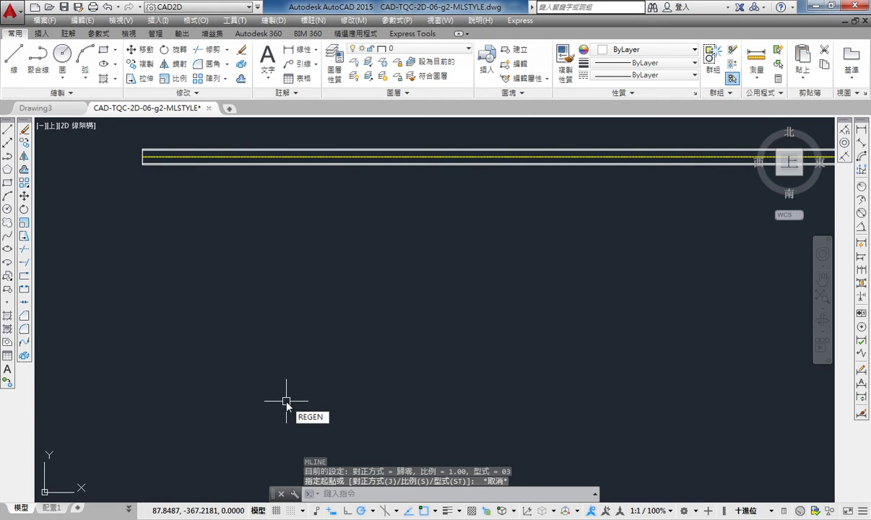
{"action": "key", "text": "Return"}
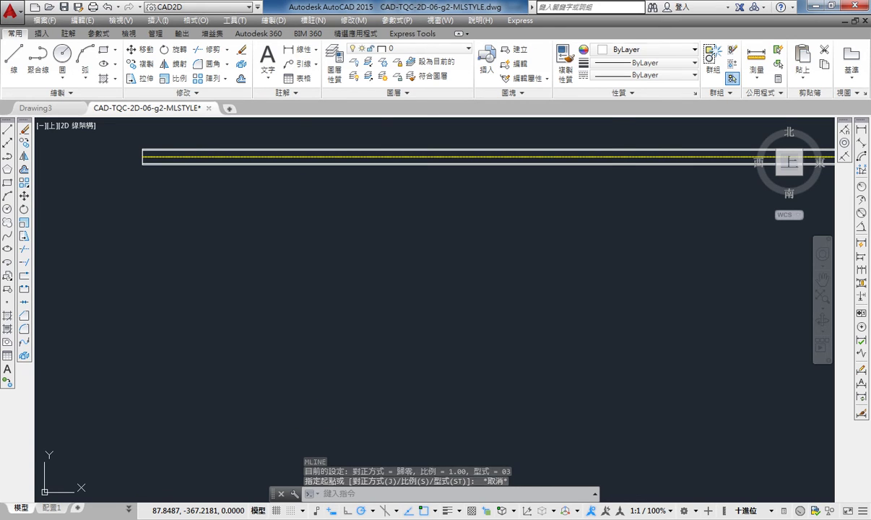
Make multiline style 05 current and close the style manager
{"action": "left_click", "coordinate": [413, 141]}
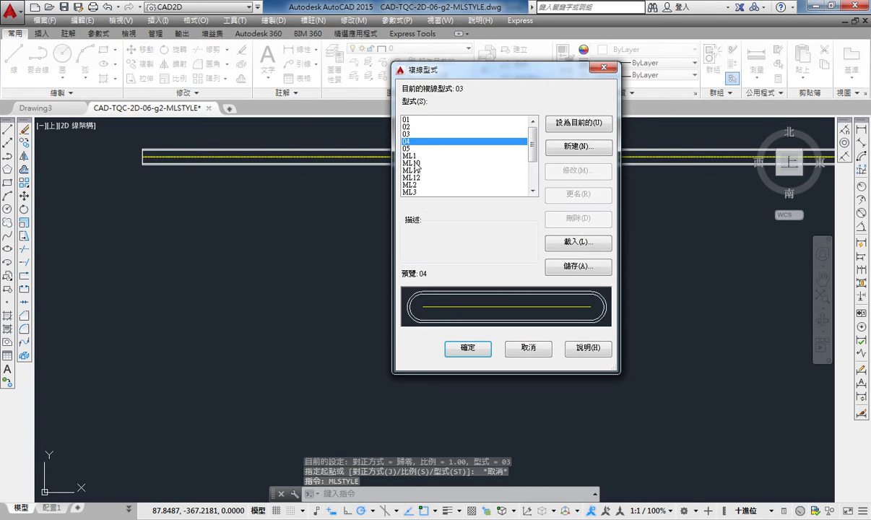
{"action": "left_click", "coordinate": [413, 148]}
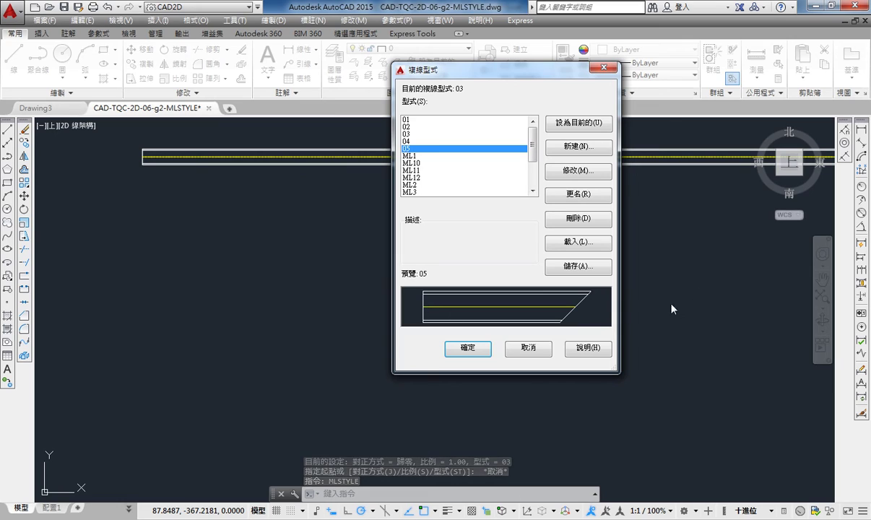
{"action": "left_click", "coordinate": [564, 126]}
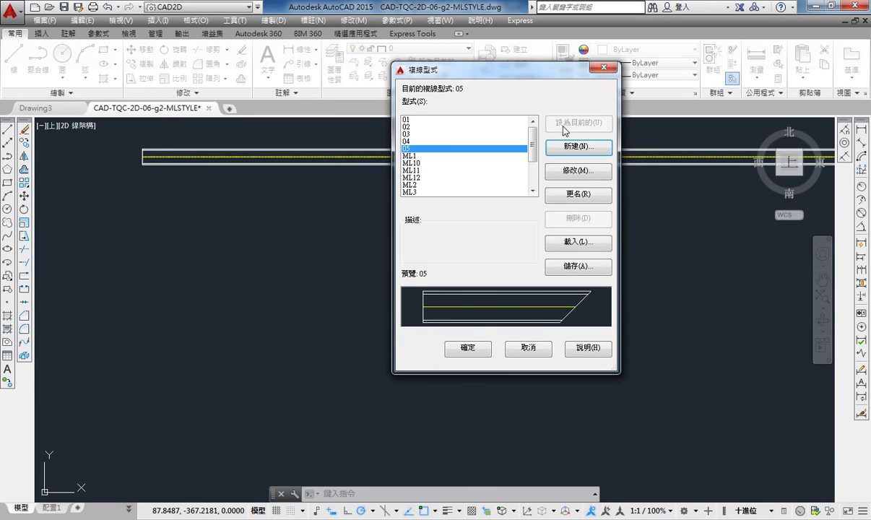
{"action": "left_click", "coordinate": [468, 349]}
Draw a short straight two-point style-05 sample multiline, then reopen MLSTYLE
{"action": "type", "text": "ml"}
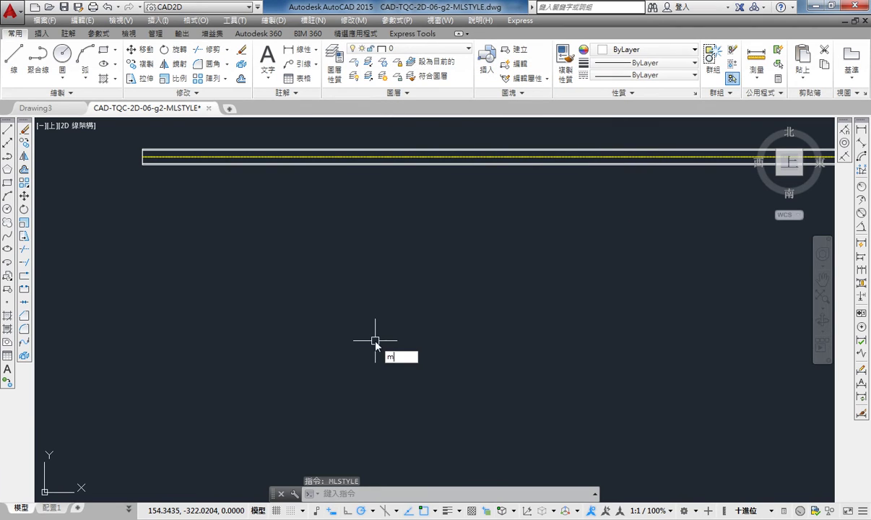
{"action": "key", "text": "Return"}
{"action": "left_click", "coordinate": [190, 323]}
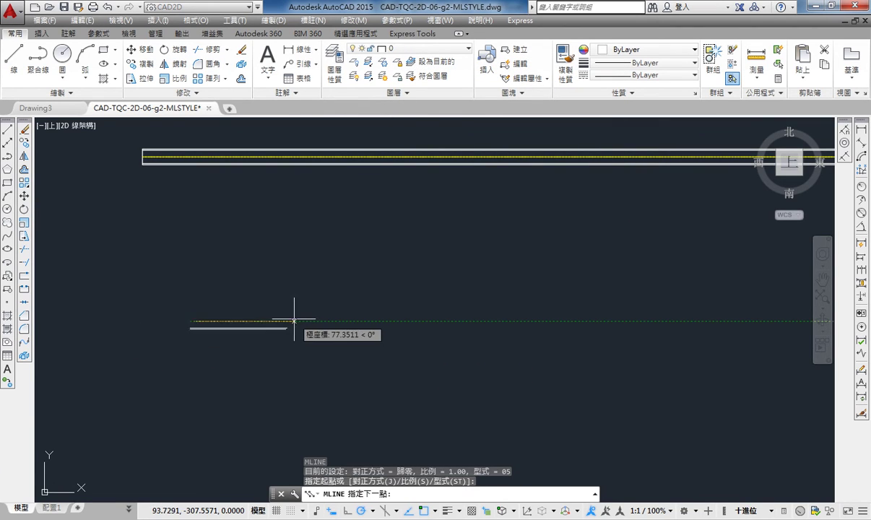
{"action": "left_click", "coordinate": [294, 323]}
{"action": "key", "text": "Return"}
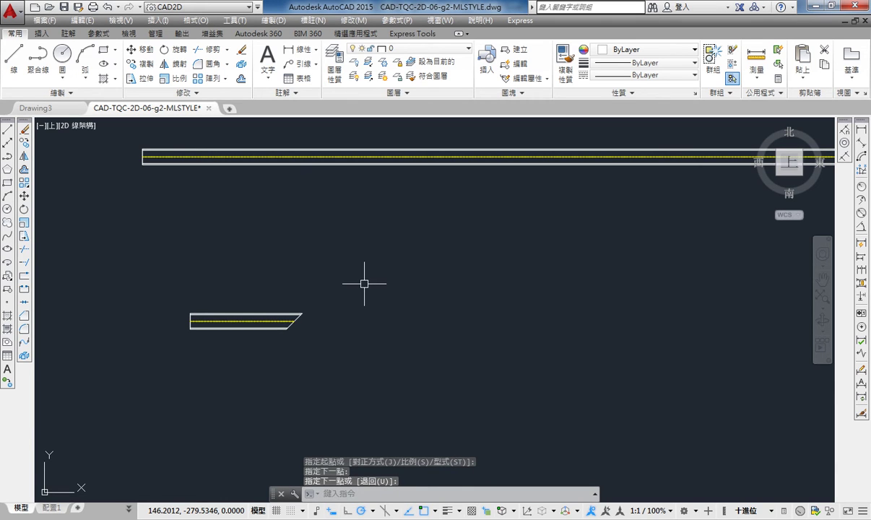
{"action": "type", "text": "mlstyle"}
{"action": "key", "text": "Return"}
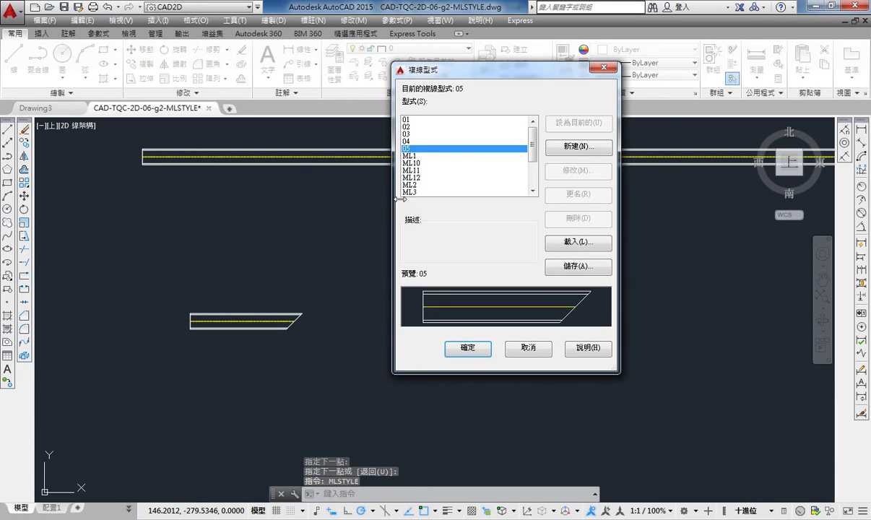
Create style 06 from 05 with a 45° start cap and 90° end cap, set current
{"action": "left_click", "coordinate": [575, 147]}
{"action": "type", "text": "06"}
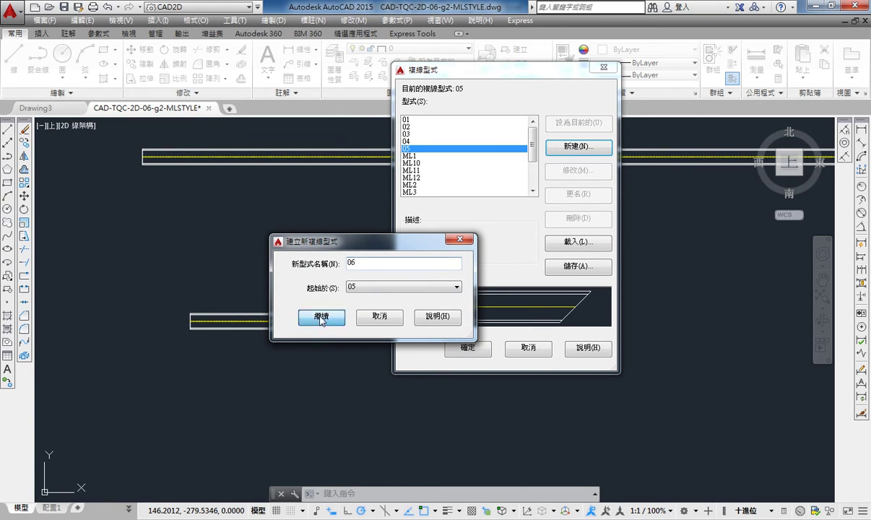
{"action": "left_click", "coordinate": [321, 316]}
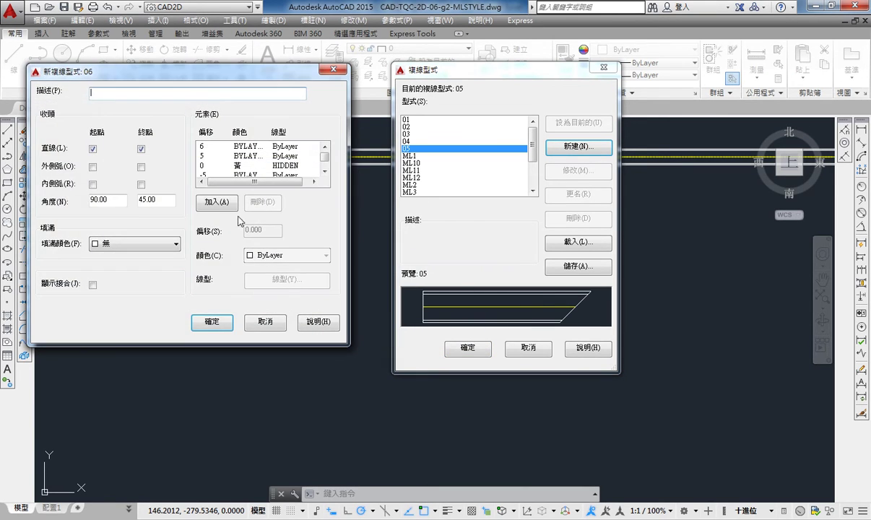
{"action": "double_click", "coordinate": [99, 200]}
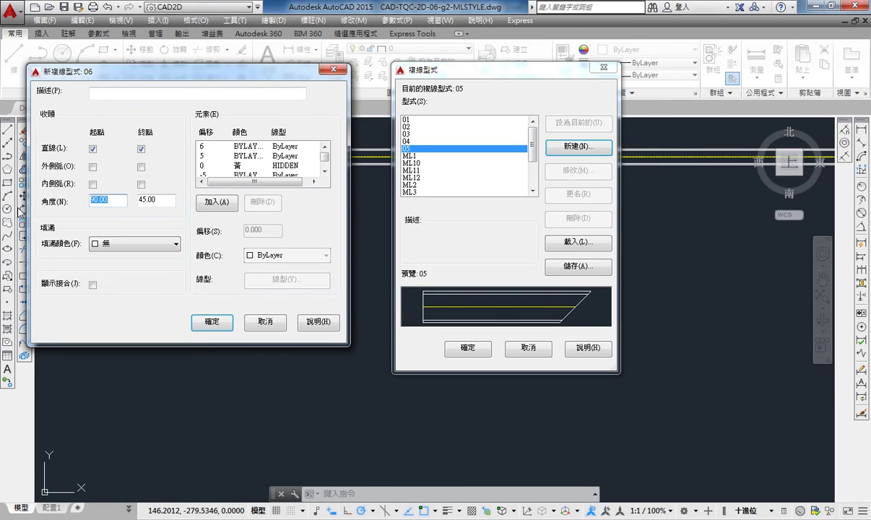
{"action": "type", "text": "45"}
{"action": "key", "text": "Tab"}
{"action": "type", "text": "90"}
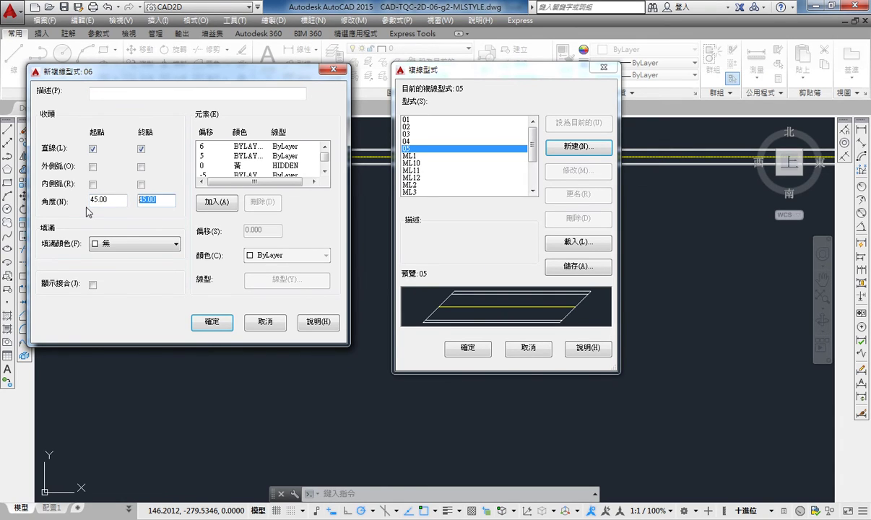
{"action": "left_click", "coordinate": [210, 322]}
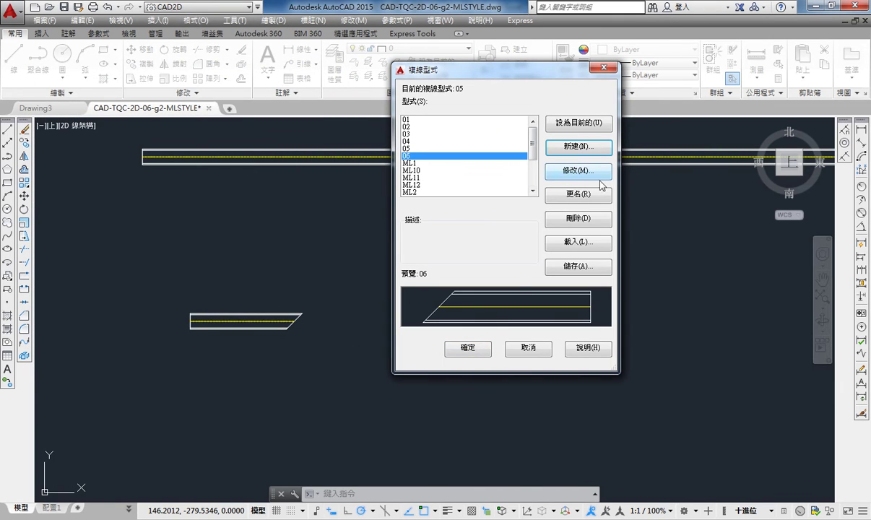
{"action": "left_click", "coordinate": [585, 125]}
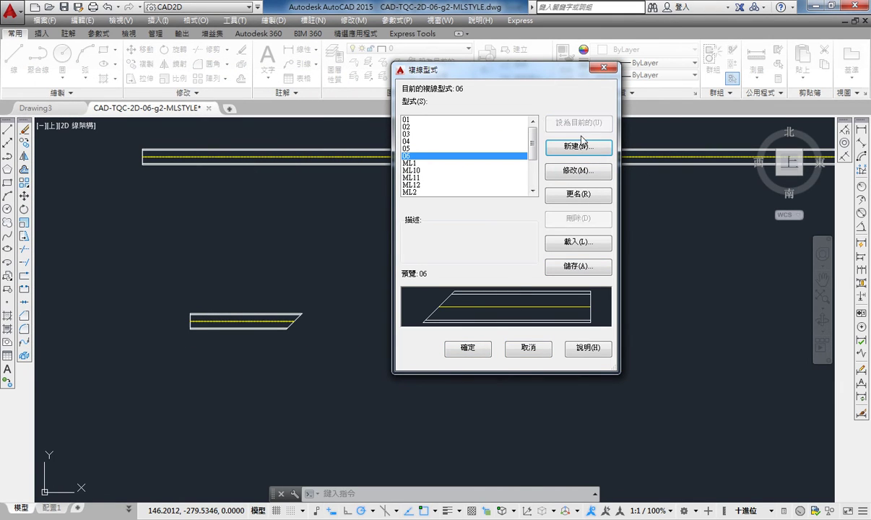
{"action": "left_click", "coordinate": [482, 349]}
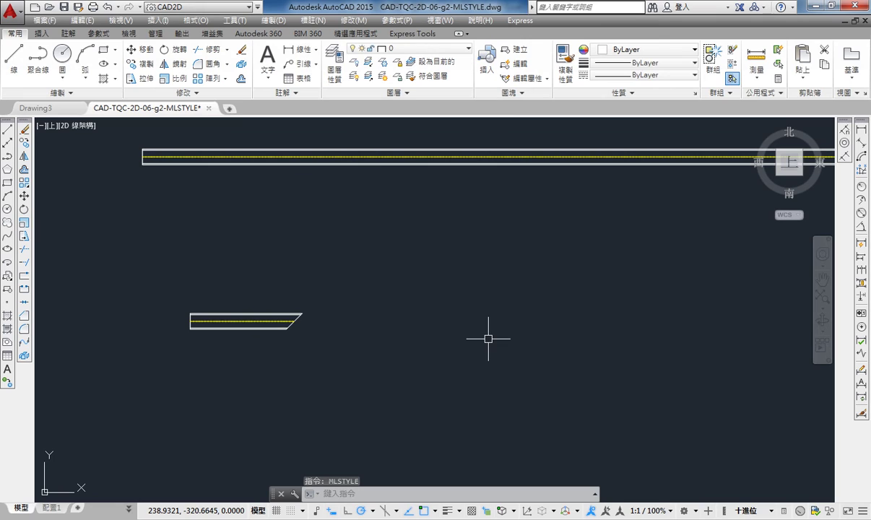
Start a style-06 multiline at a first point, then cancel that attempt
{"action": "type", "text": "mline"}
{"action": "key", "text": "Return"}
{"action": "scroll", "coordinate": [434, 332], "scroll_direction": "up", "scroll_amount": 1}
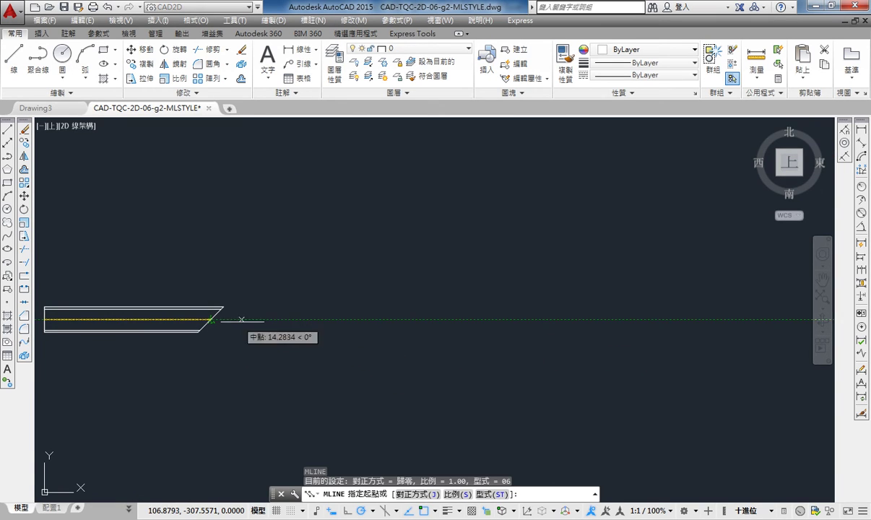
{"action": "left_click", "coordinate": [288, 319]}
{"action": "scroll", "coordinate": [400, 319], "scroll_direction": "down", "scroll_amount": 1}
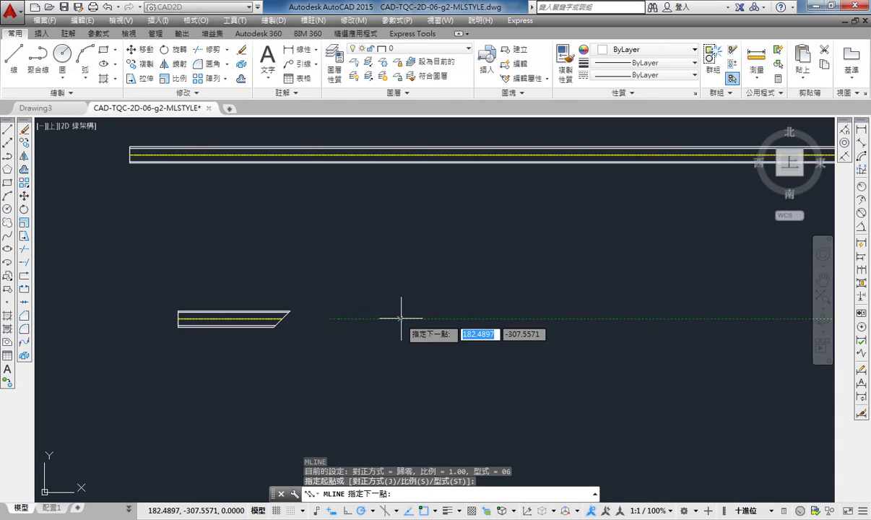
{"action": "key", "text": "Escape"}
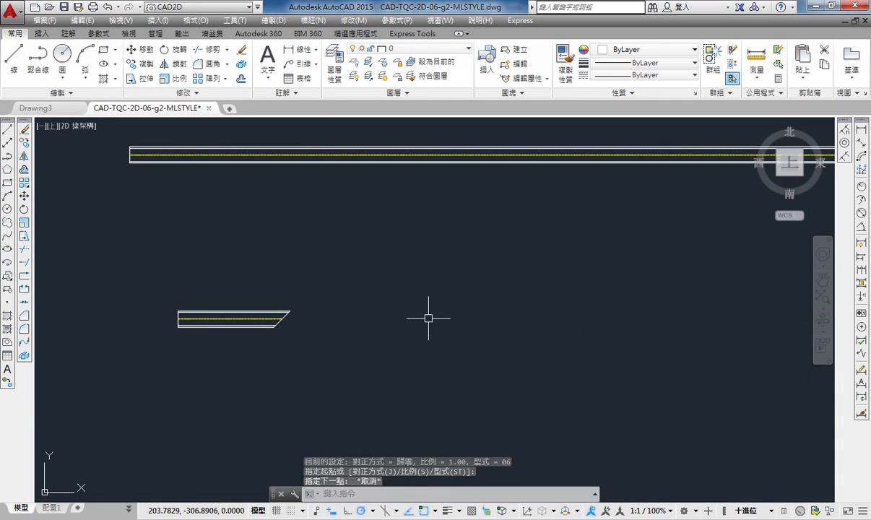
Draw the style-06 multiline from the snapped midpoint, stepping down twice and ending leftward
{"action": "type", "text": "ml"}
{"action": "key", "text": "Return"}
{"action": "scroll", "coordinate": [260, 319], "scroll_direction": "up", "scroll_amount": 3}
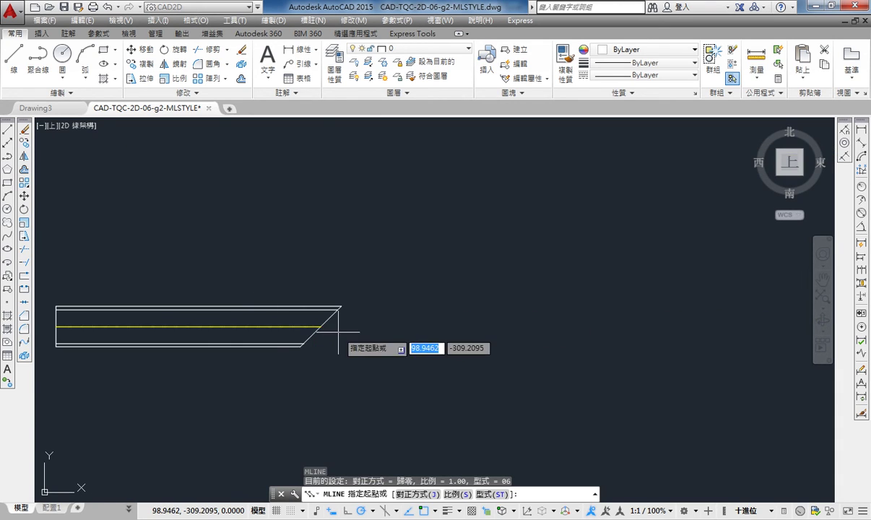
{"action": "left_click", "coordinate": [339, 327]}
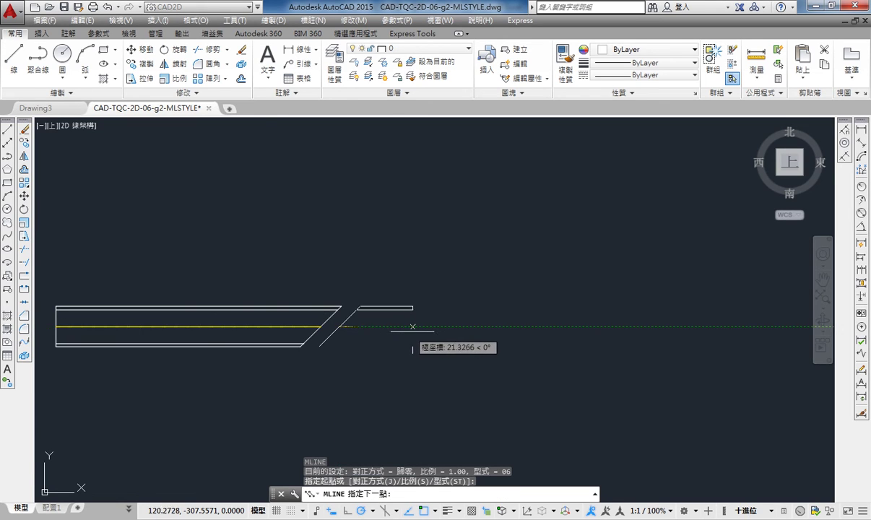
{"action": "scroll", "coordinate": [409, 328], "scroll_direction": "down", "scroll_amount": 4}
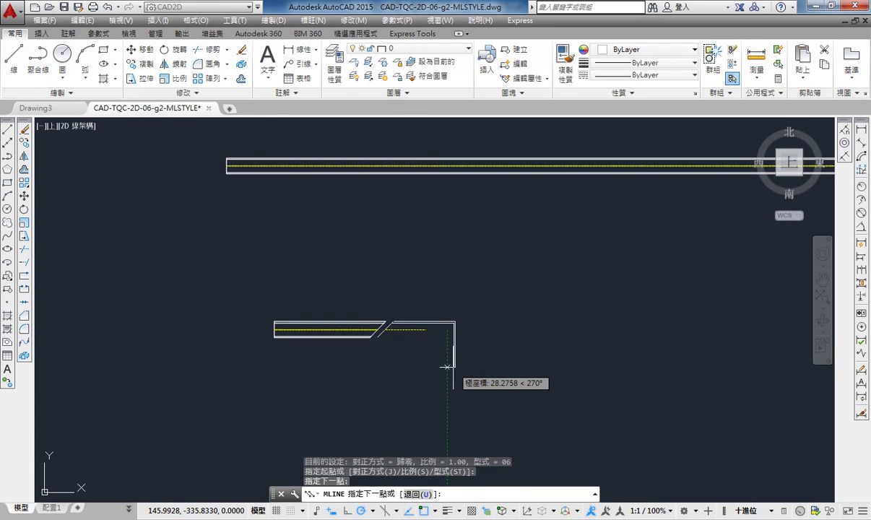
{"action": "left_click", "coordinate": [455, 360]}
{"action": "left_click", "coordinate": [494, 360]}
{"action": "left_click", "coordinate": [486, 401]}
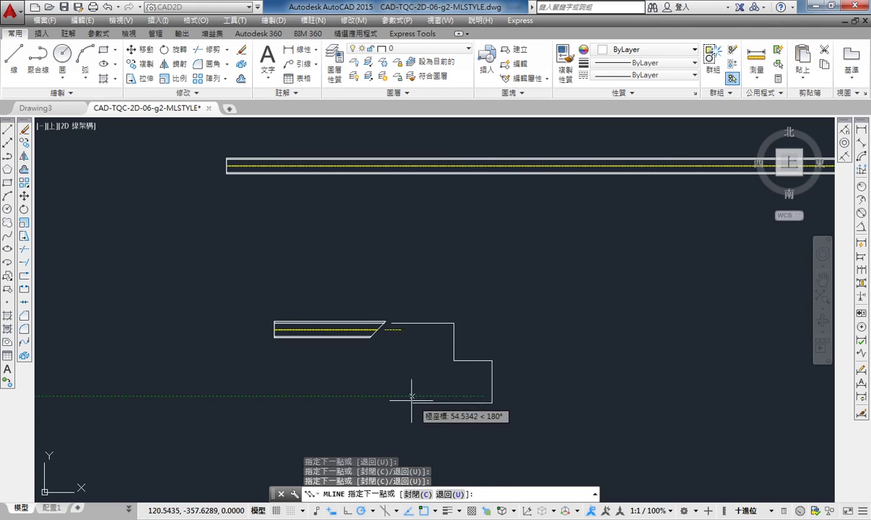
{"action": "left_click", "coordinate": [405, 355]}
{"action": "key", "text": "Return"}
{"action": "scroll", "coordinate": [403, 354], "scroll_direction": "up", "scroll_amount": 2}
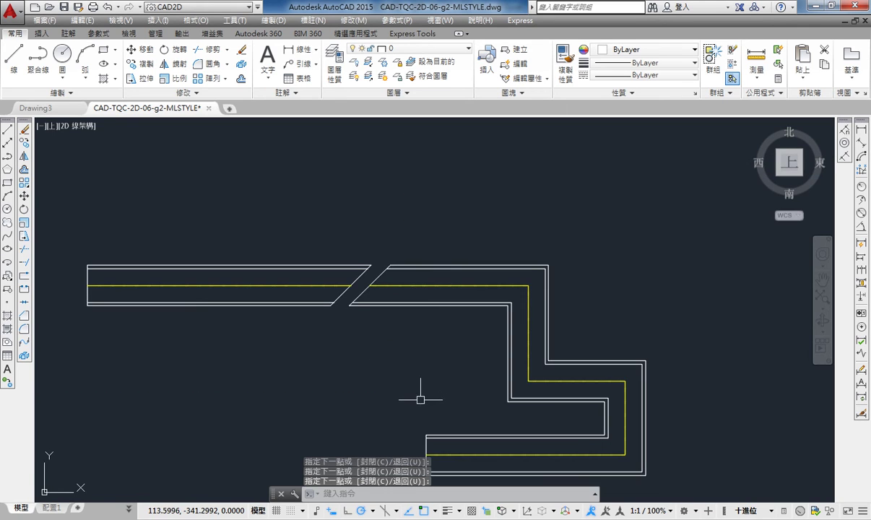
{"action": "scroll", "coordinate": [424, 302], "scroll_direction": "up", "scroll_amount": 1}
Add a linear dimension between the centreline ends, placed above the layout
{"action": "left_click", "coordinate": [315, 50]}
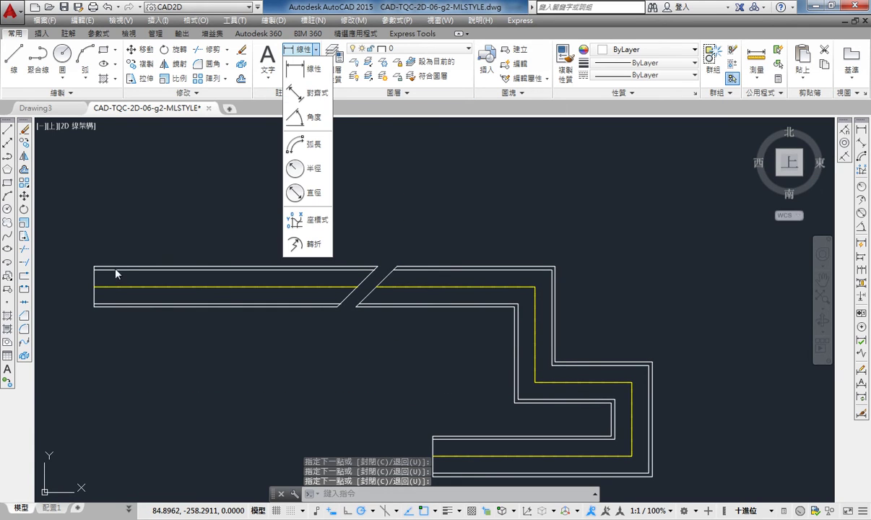
{"action": "left_click", "coordinate": [310, 69]}
{"action": "left_click", "coordinate": [94, 287]}
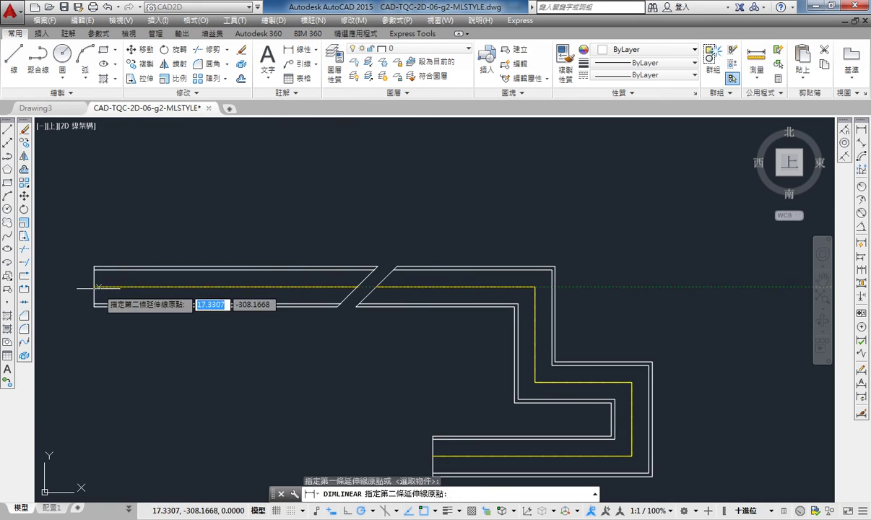
{"action": "left_click", "coordinate": [535, 288]}
{"action": "left_click", "coordinate": [338, 199]}
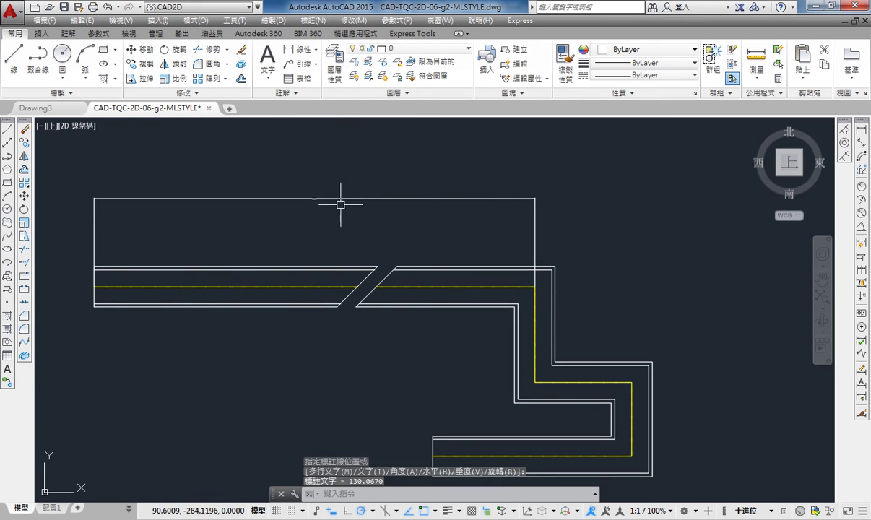
Override the dimension text in Properties so it reads 2000
{"action": "left_click", "coordinate": [339, 198]}
{"action": "right_click", "coordinate": [338, 199]}
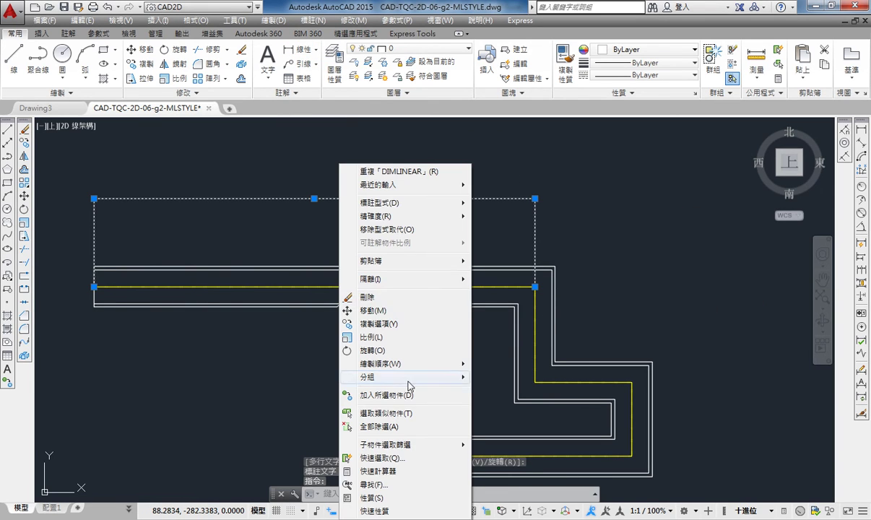
{"action": "left_click", "coordinate": [387, 497]}
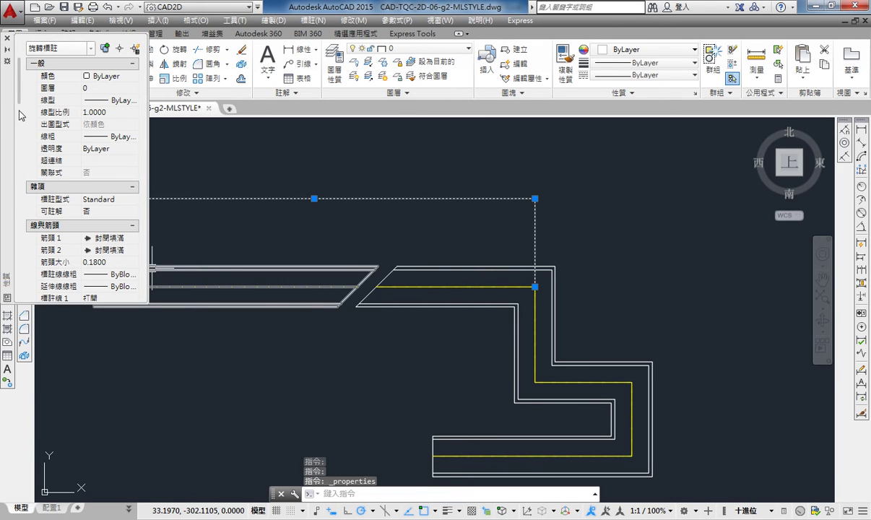
{"action": "left_click_drag", "start_coordinate": [20, 105], "coordinate": [28, 195]}
{"action": "type", "text": "2000"}
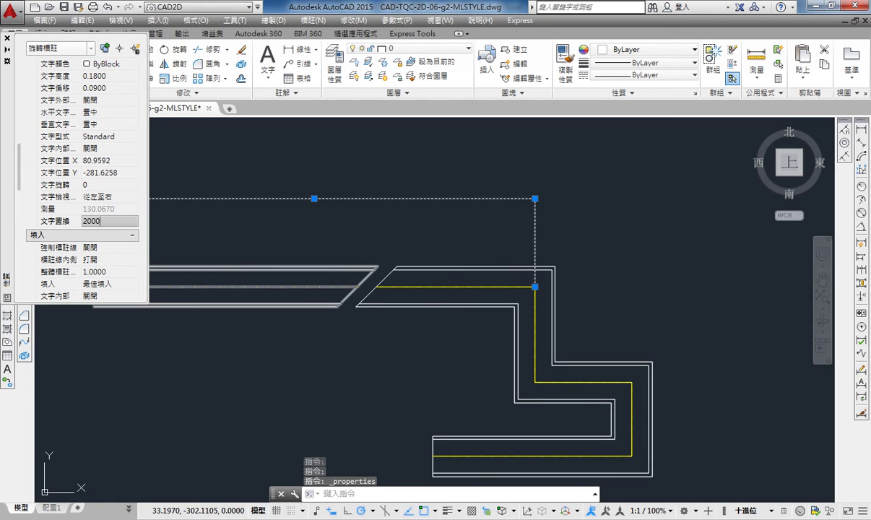
{"action": "key", "text": "Return"}
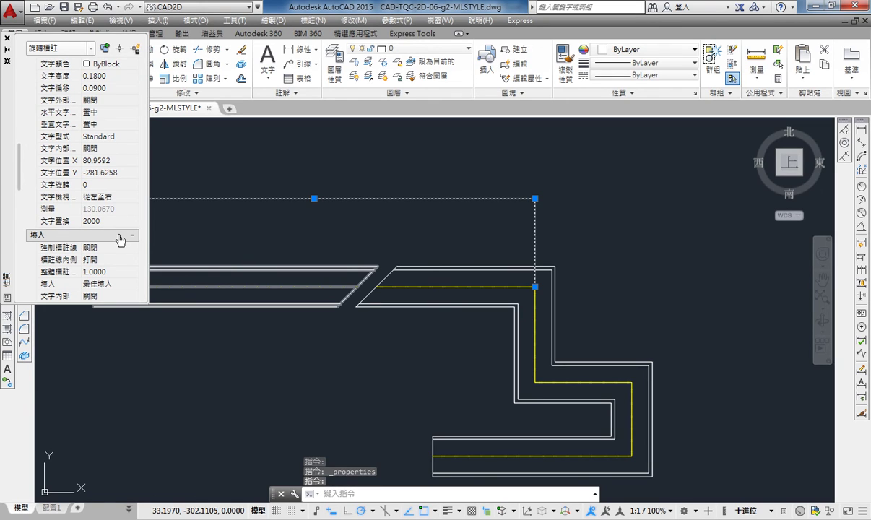
{"action": "left_click", "coordinate": [8, 38]}
{"action": "key", "text": "Escape"}
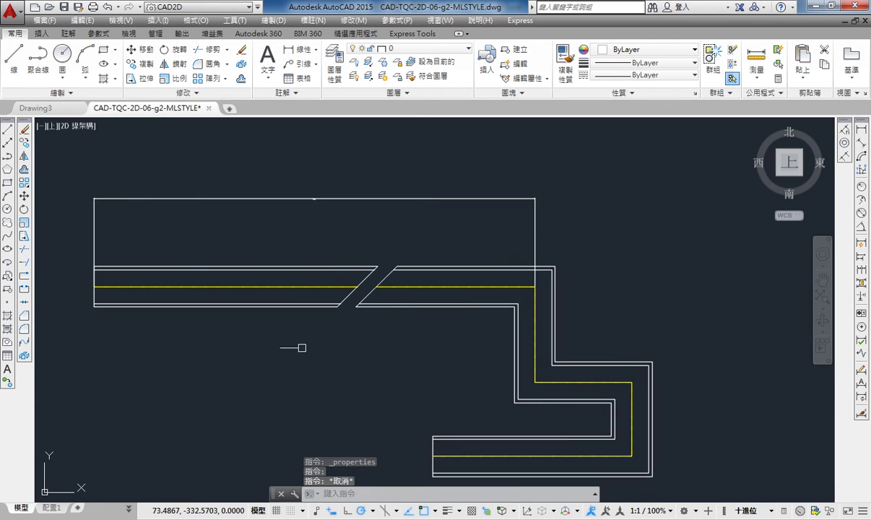
{"action": "scroll", "coordinate": [228, 242], "scroll_direction": "up", "scroll_amount": 5}
{"action": "scroll", "coordinate": [274, 254], "scroll_direction": "up", "scroll_amount": 2}
{"action": "scroll", "coordinate": [245, 190], "scroll_direction": "up", "scroll_amount": 2}
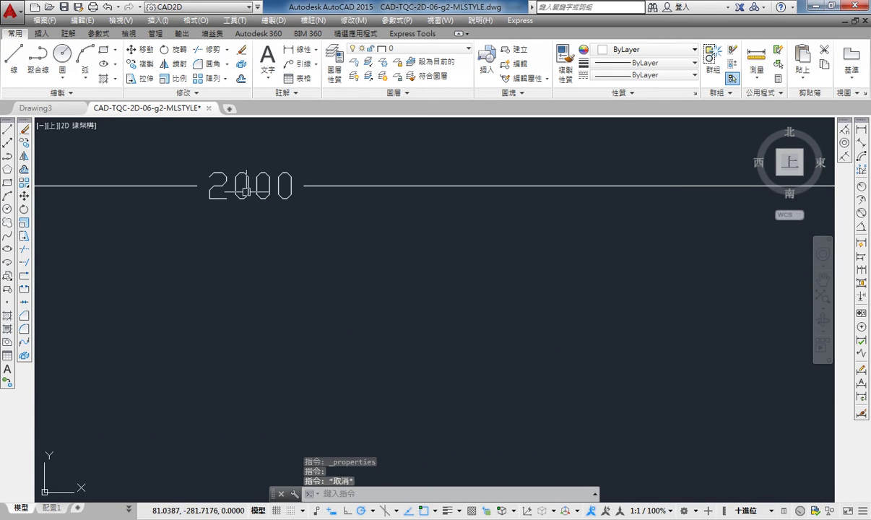
{"action": "scroll", "coordinate": [253, 188], "scroll_direction": "down", "scroll_amount": 3}
{"action": "scroll", "coordinate": [257, 189], "scroll_direction": "down", "scroll_amount": 3}
{"action": "middle_click_drag", "start_coordinate": [485, 297], "coordinate": [515, 229]}
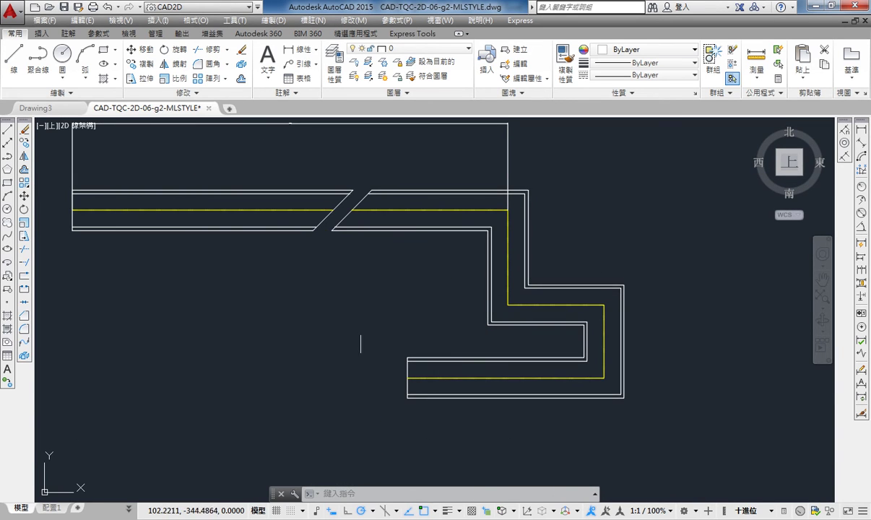
{"action": "scroll", "coordinate": [473, 343], "scroll_direction": "down", "scroll_amount": 3}
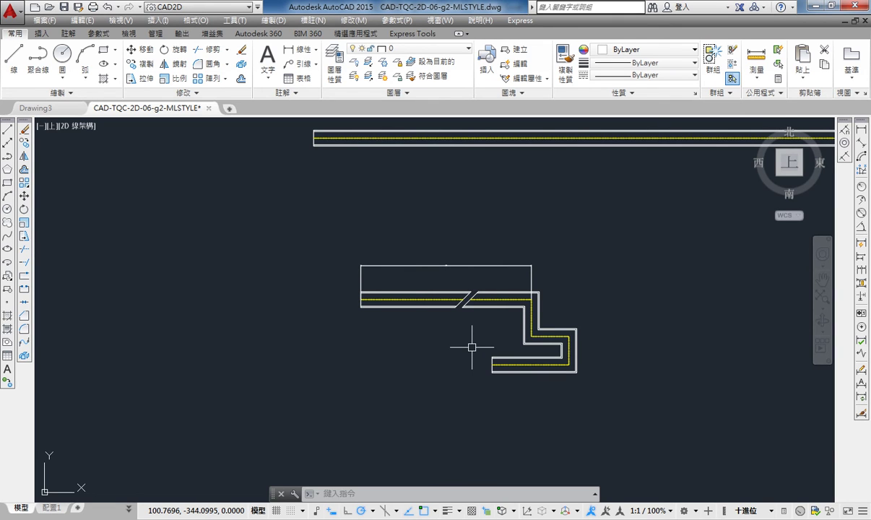
{"action": "scroll", "coordinate": [492, 288], "scroll_direction": "down", "scroll_amount": 5}
{"action": "middle_click_drag", "start_coordinate": [492, 288], "coordinate": [387, 353]}
Pan over to the style samples and bring up the multiline style definitions
{"action": "scroll", "coordinate": [393, 309], "scroll_direction": "up", "scroll_amount": 2}
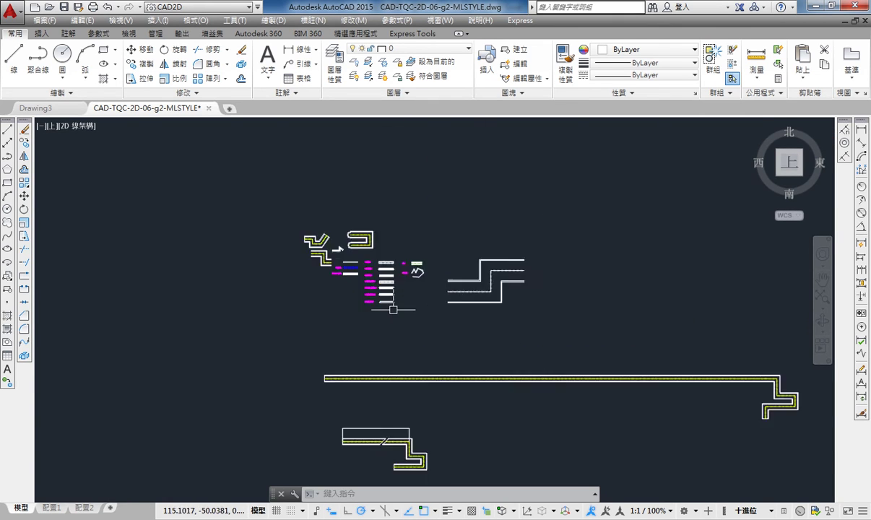
{"action": "scroll", "coordinate": [393, 309], "scroll_direction": "up", "scroll_amount": 4}
{"action": "middle_click_drag", "start_coordinate": [287, 250], "coordinate": [238, 317]}
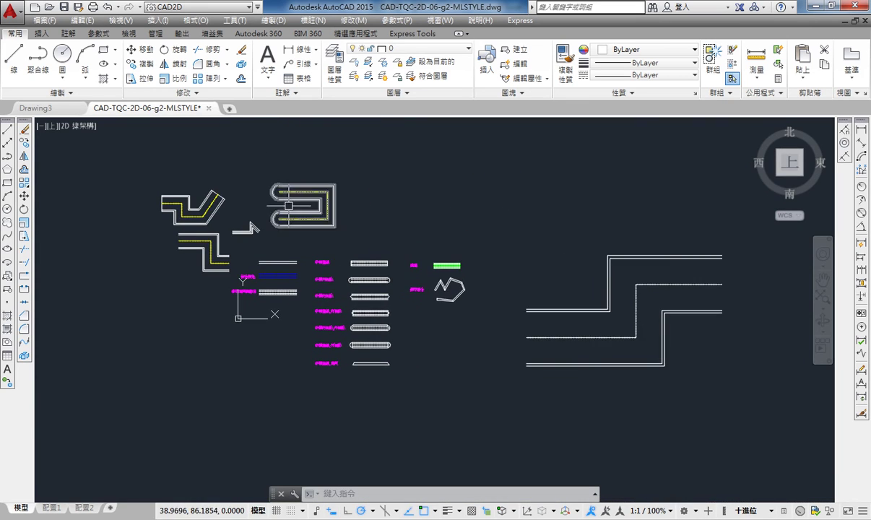
{"action": "scroll", "coordinate": [403, 208], "scroll_direction": "up", "scroll_amount": 2}
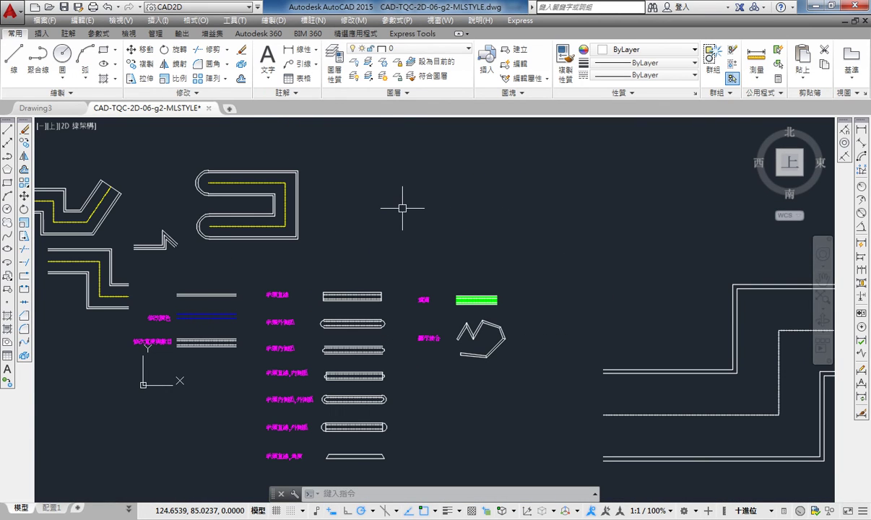
{"action": "type", "text": "PROPERTIES"}
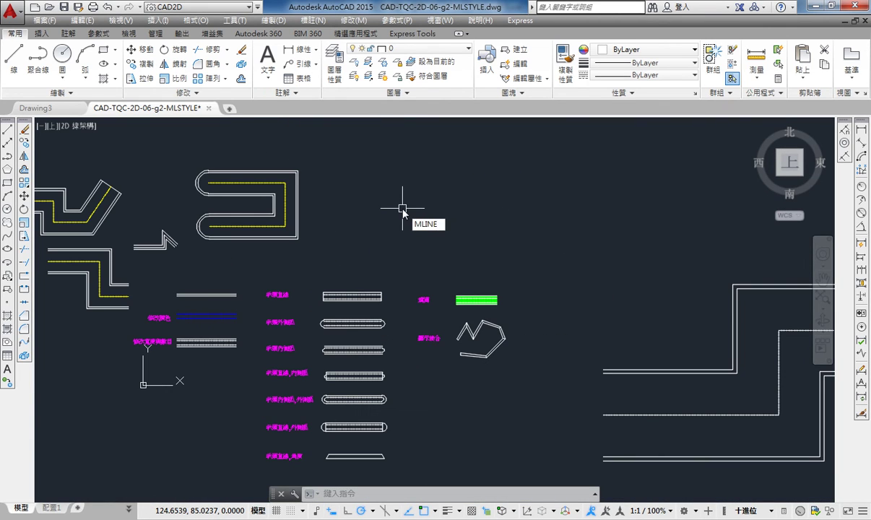
{"action": "key", "text": "Return"}
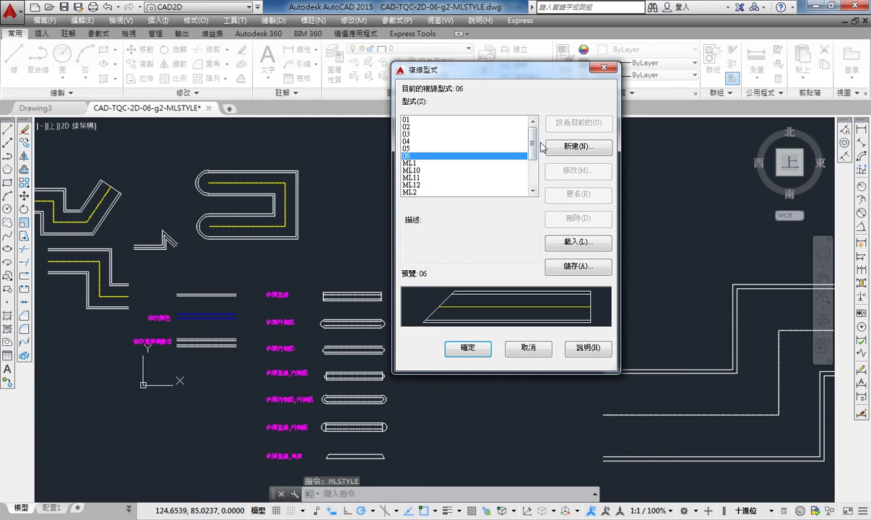
Create style 07 from 06 with 90° end angles and a green fill
{"action": "left_click", "coordinate": [564, 148]}
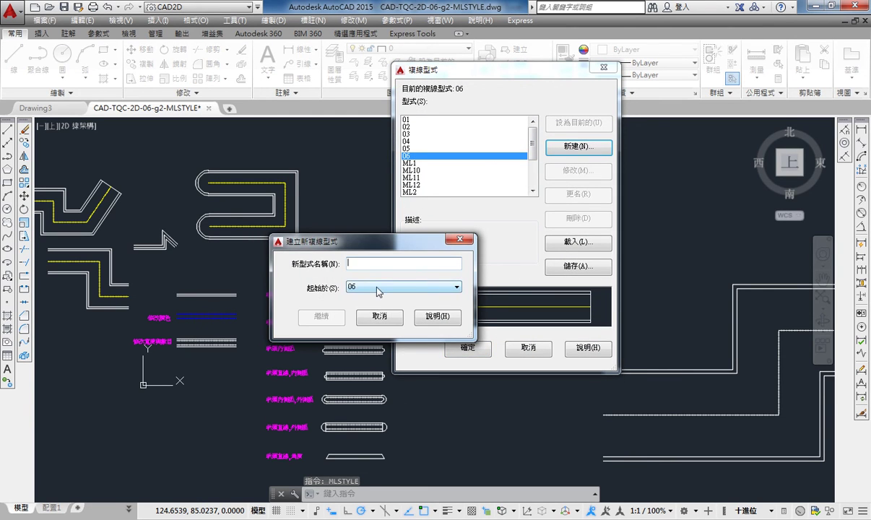
{"action": "type", "text": "07"}
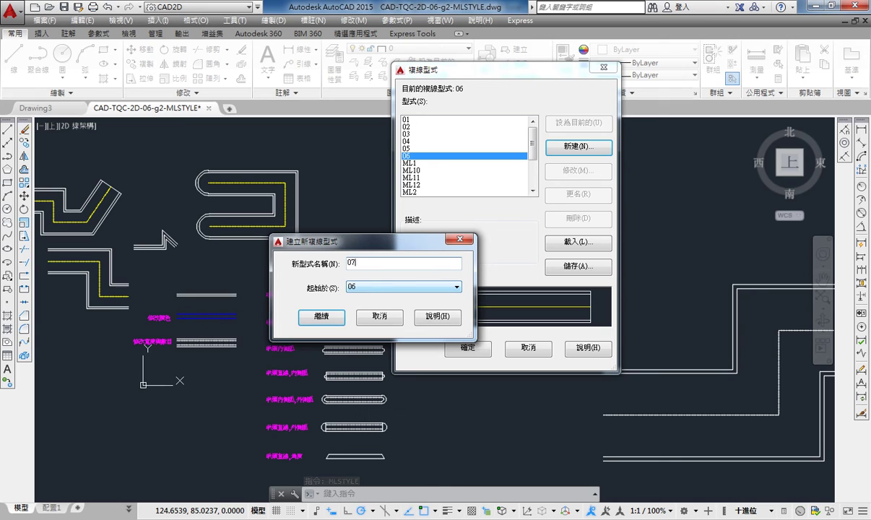
{"action": "left_click", "coordinate": [330, 319]}
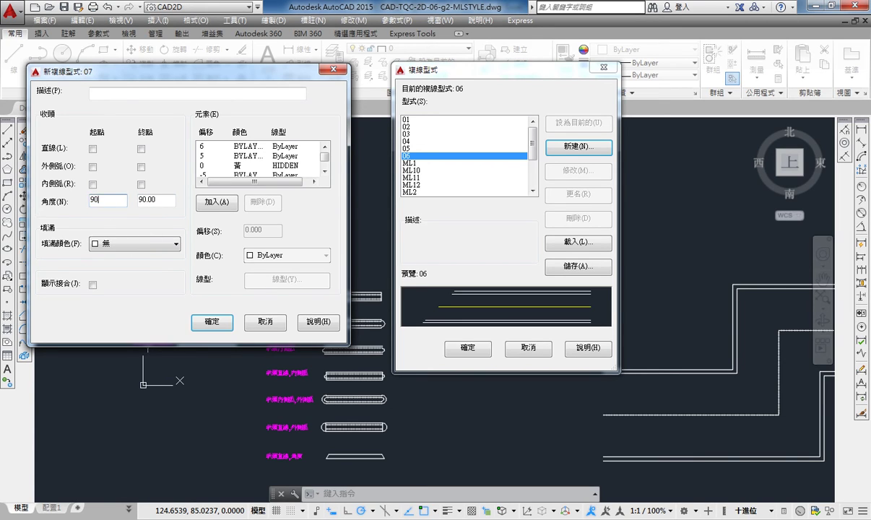
{"action": "left_click", "coordinate": [171, 206]}
{"action": "left_click", "coordinate": [131, 248]}
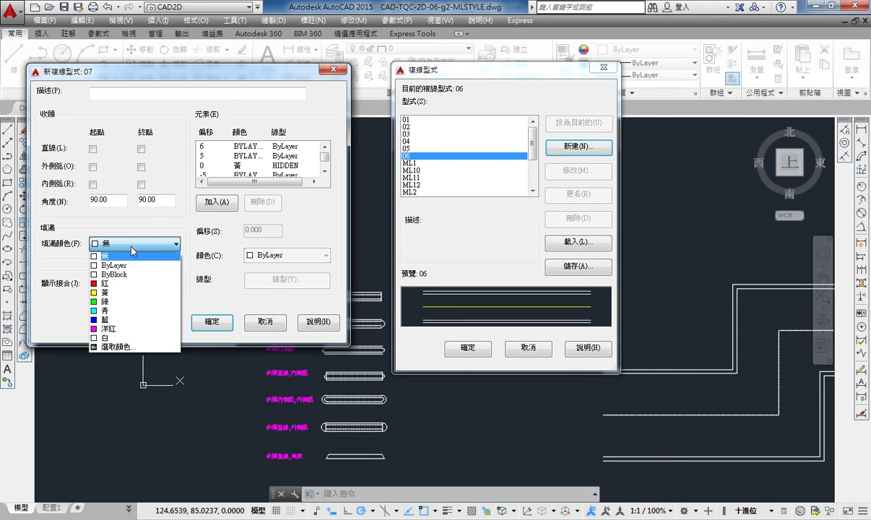
{"action": "left_click", "coordinate": [114, 301]}
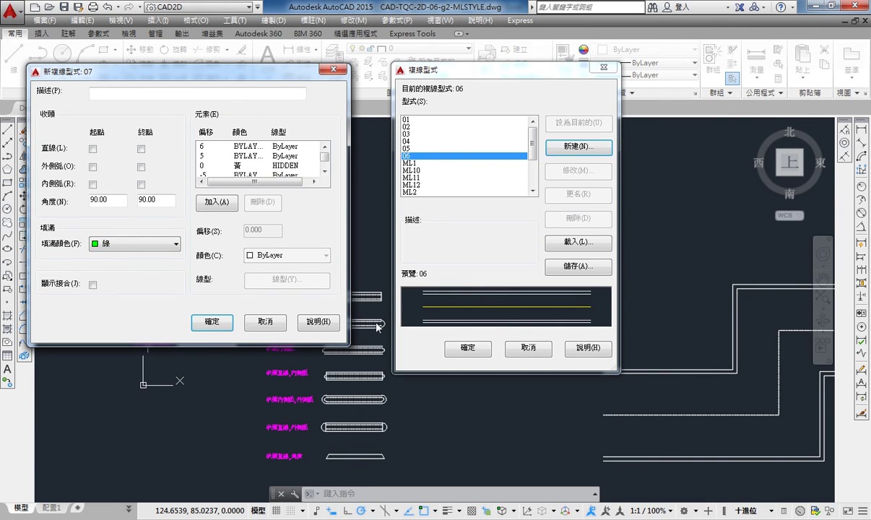
{"action": "left_click", "coordinate": [226, 322]}
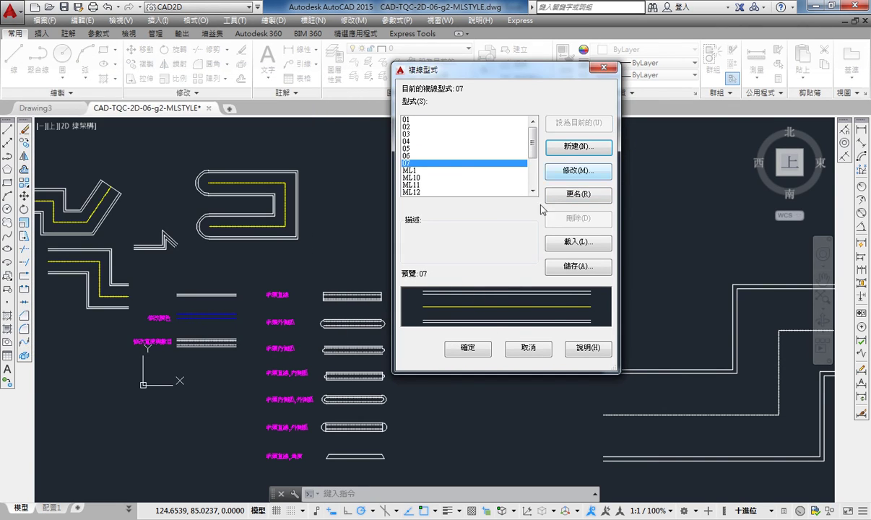
Draw a straight green-filled style-07 sample multiline
{"action": "left_click", "coordinate": [467, 346]}
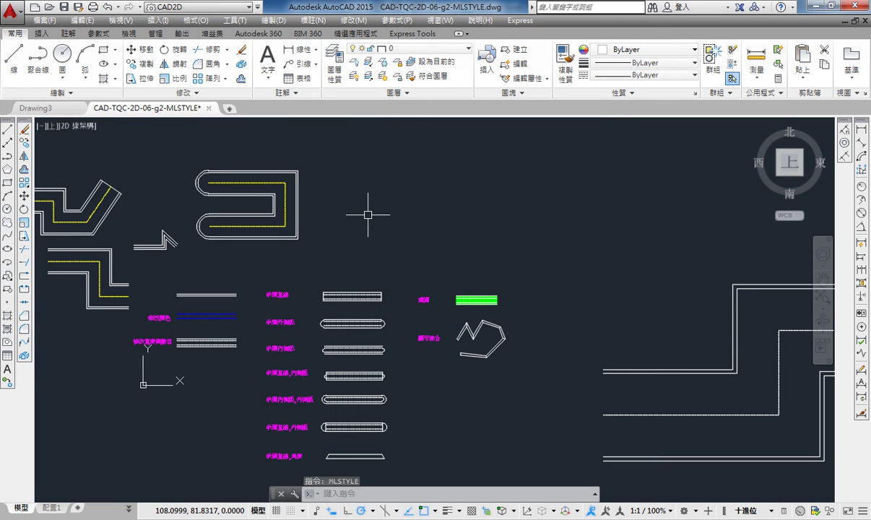
{"action": "type", "text": "ml"}
{"action": "key", "text": "Return"}
{"action": "left_click", "coordinate": [353, 192]}
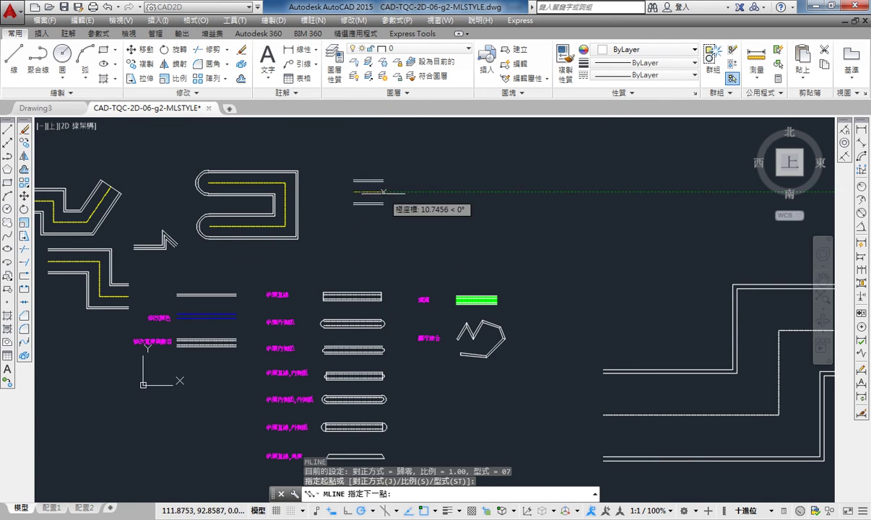
{"action": "left_click", "coordinate": [430, 192]}
{"action": "key", "text": "Return"}
{"action": "scroll", "coordinate": [375, 238], "scroll_direction": "up", "scroll_amount": 5}
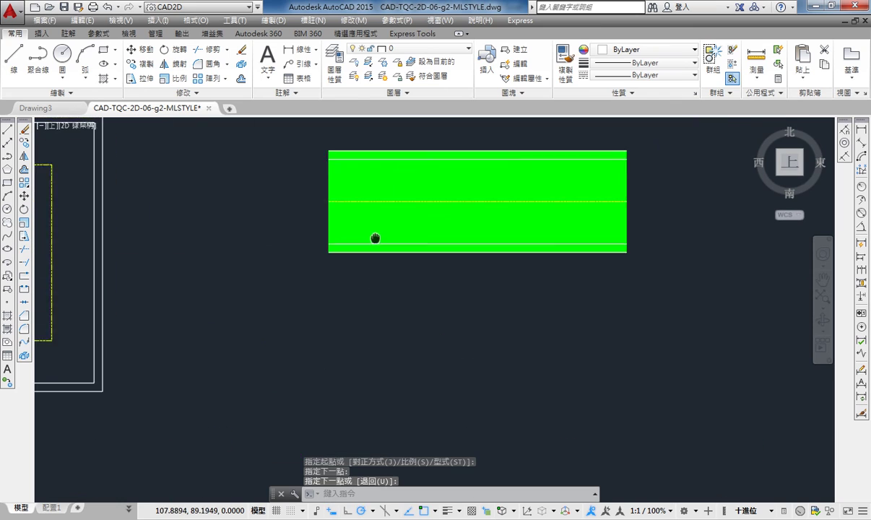
{"action": "middle_click_drag", "start_coordinate": [374, 239], "coordinate": [304, 272]}
{"action": "middle_click_drag", "start_coordinate": [573, 218], "coordinate": [529, 287]}
{"action": "scroll", "coordinate": [528, 287], "scroll_direction": "down", "scroll_amount": 4}
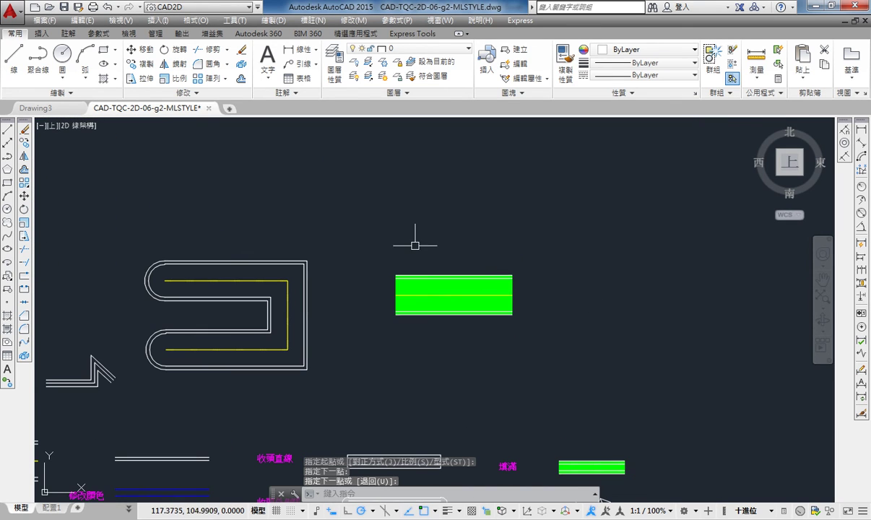
Draw a Z-shaped green-filled style-07 multiline below the straight one
{"action": "key", "text": "Return"}
{"action": "left_click", "coordinate": [353, 198]}
{"action": "left_click", "coordinate": [431, 197]}
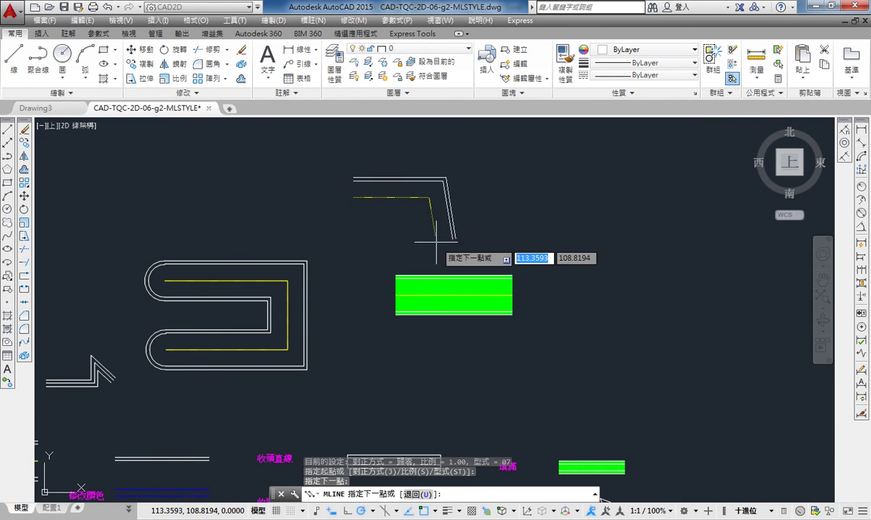
{"action": "left_click", "coordinate": [436, 240]}
{"action": "left_click", "coordinate": [524, 229]}
{"action": "key", "text": "Return"}
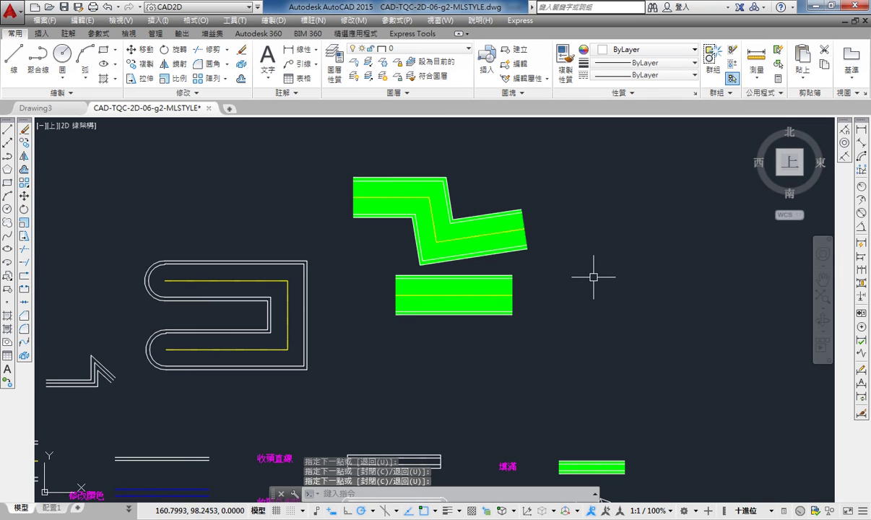
{"action": "middle_click_drag", "start_coordinate": [541, 293], "coordinate": [433, 251]}
Create style 08 from 07 with no fill, straight-line caps both ends and joints displayed
{"action": "type", "text": "MLSTYLE"}
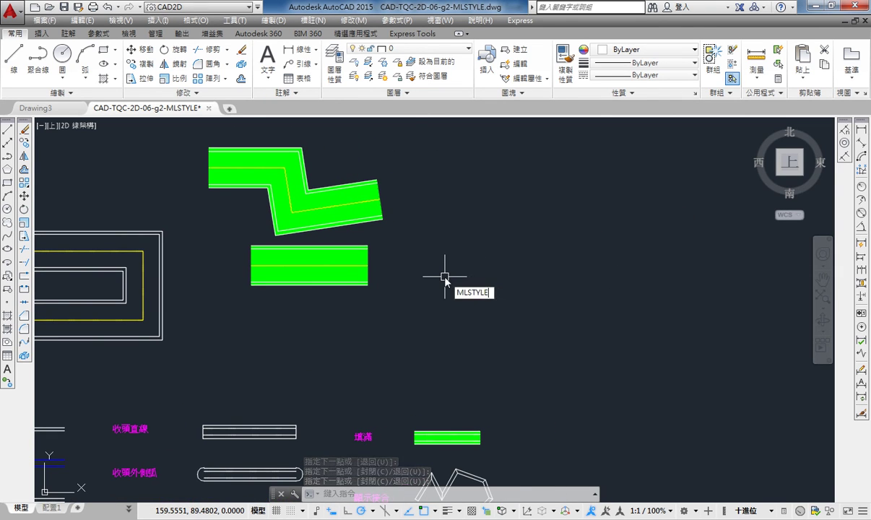
{"action": "key", "text": "Return"}
{"action": "left_click", "coordinate": [568, 150]}
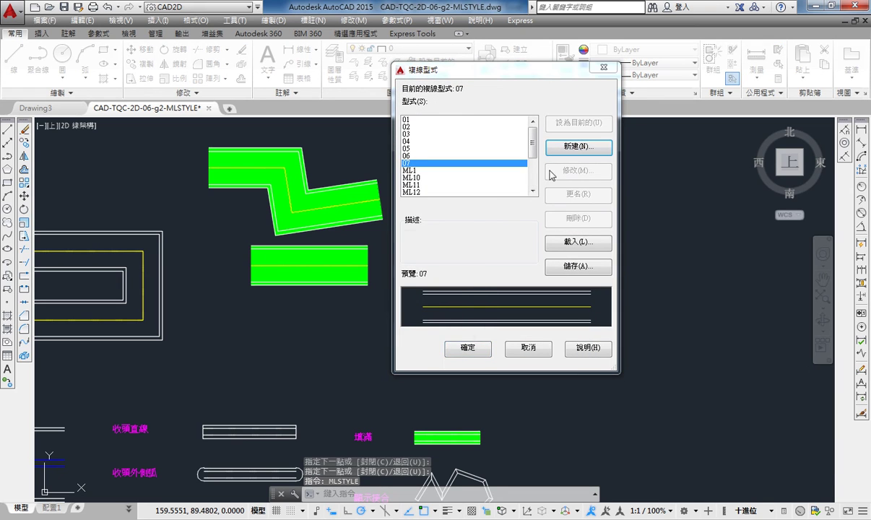
{"action": "type", "text": "08"}
{"action": "key", "text": "Return"}
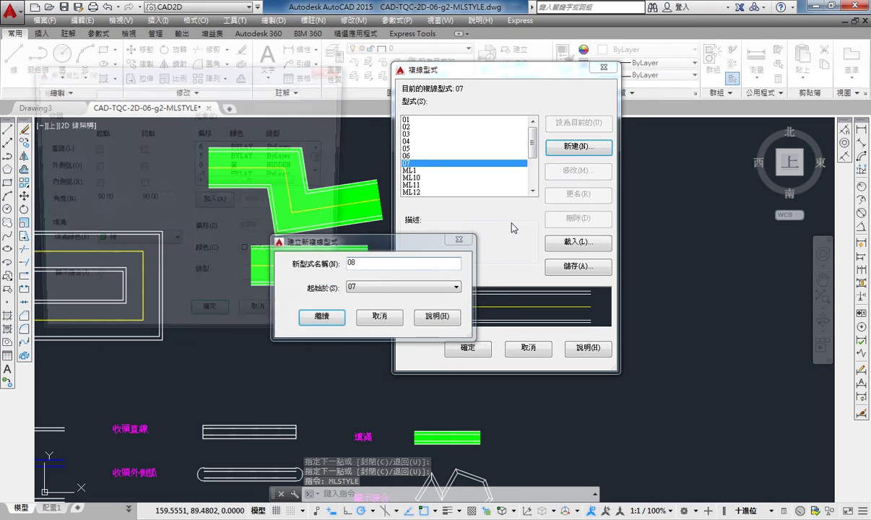
{"action": "left_click", "coordinate": [137, 248]}
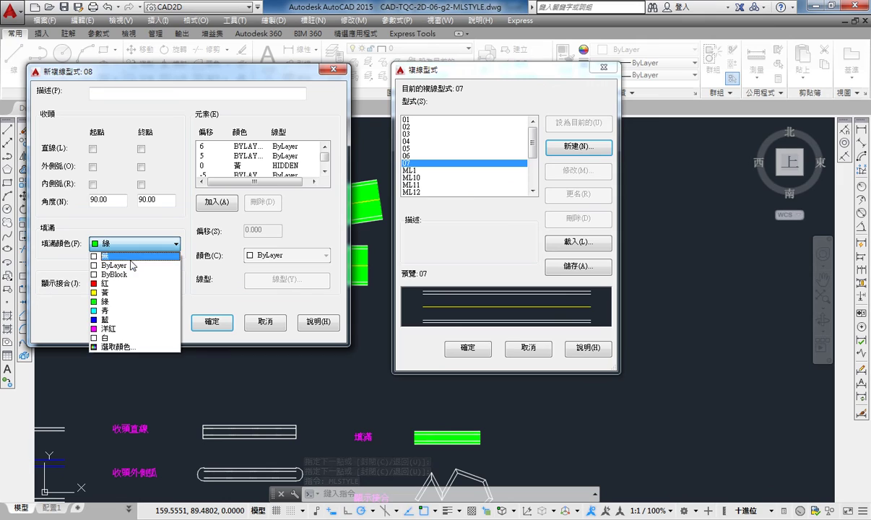
{"action": "left_click", "coordinate": [127, 256]}
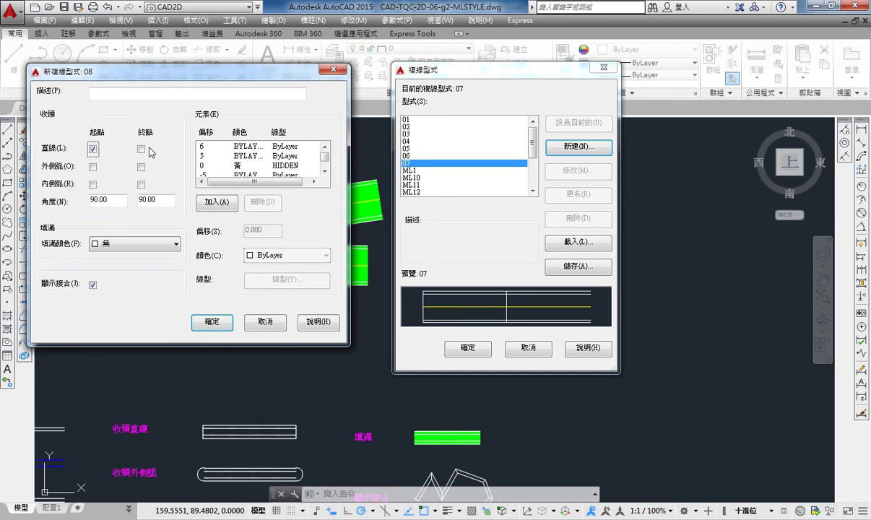
{"action": "left_click", "coordinate": [413, 340]}
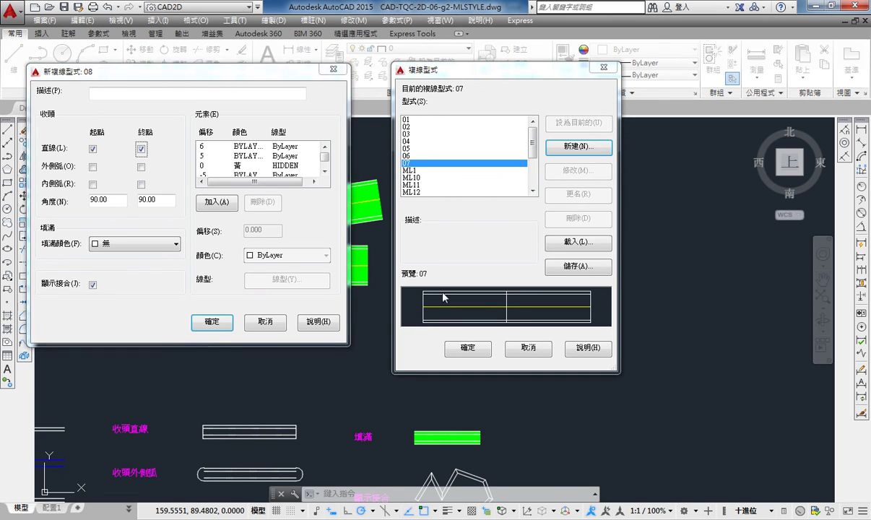
{"action": "left_click", "coordinate": [213, 321]}
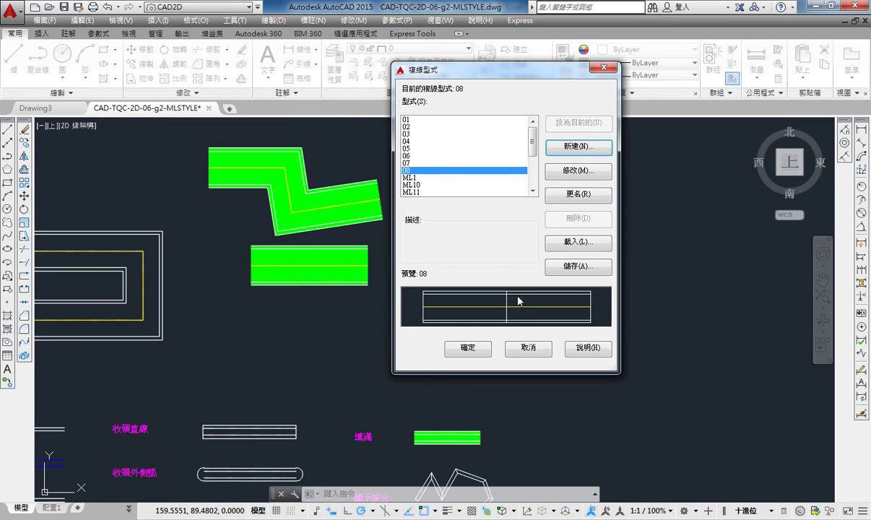
{"action": "left_click", "coordinate": [468, 347]}
Draw a six-vertex zigzag style-08 multiline ending in a U turn, showing corner joints
{"action": "type", "text": "ml"}
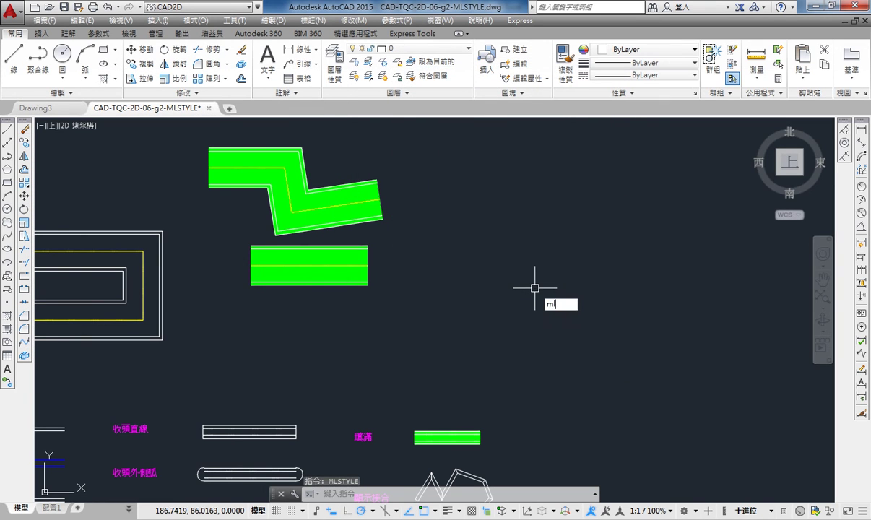
{"action": "key", "text": "Return"}
{"action": "middle_click_drag", "start_coordinate": [487, 316], "coordinate": [416, 325]}
{"action": "left_click", "coordinate": [426, 191]}
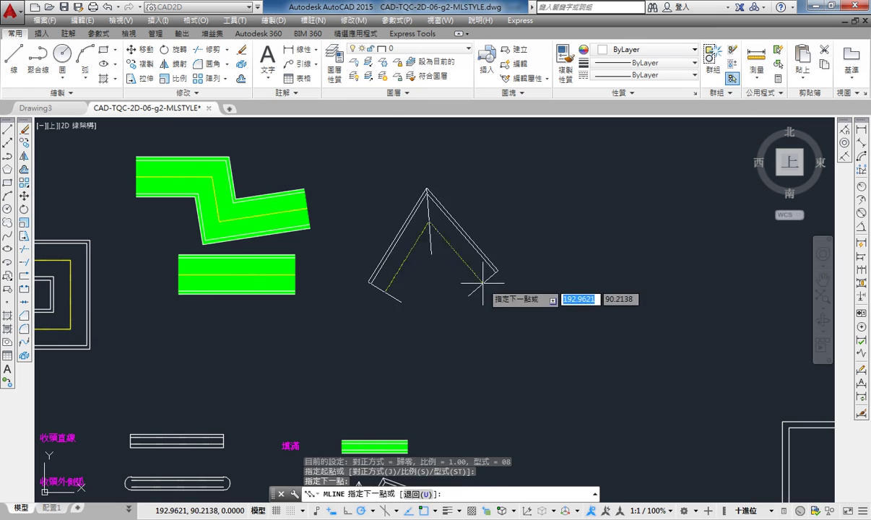
{"action": "left_click", "coordinate": [487, 258]}
{"action": "left_click", "coordinate": [567, 202]}
{"action": "middle_click_drag", "start_coordinate": [590, 304], "coordinate": [459, 296]}
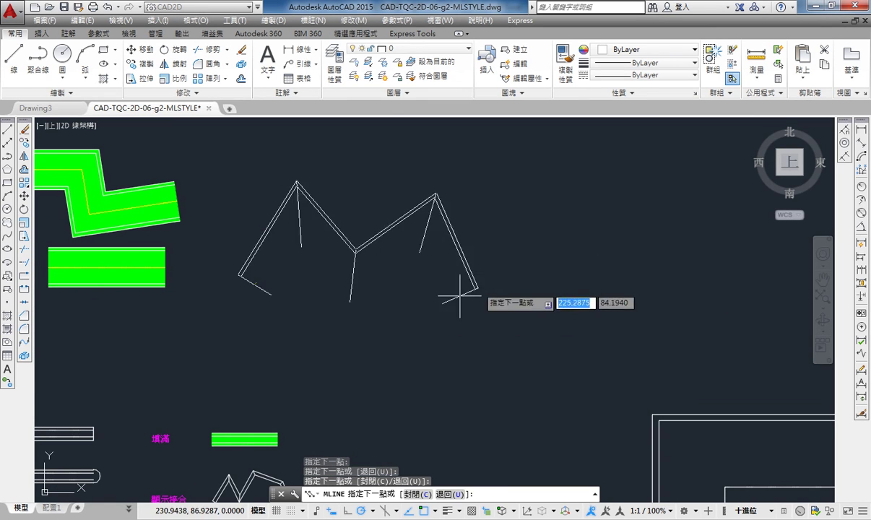
{"action": "left_click", "coordinate": [427, 343]}
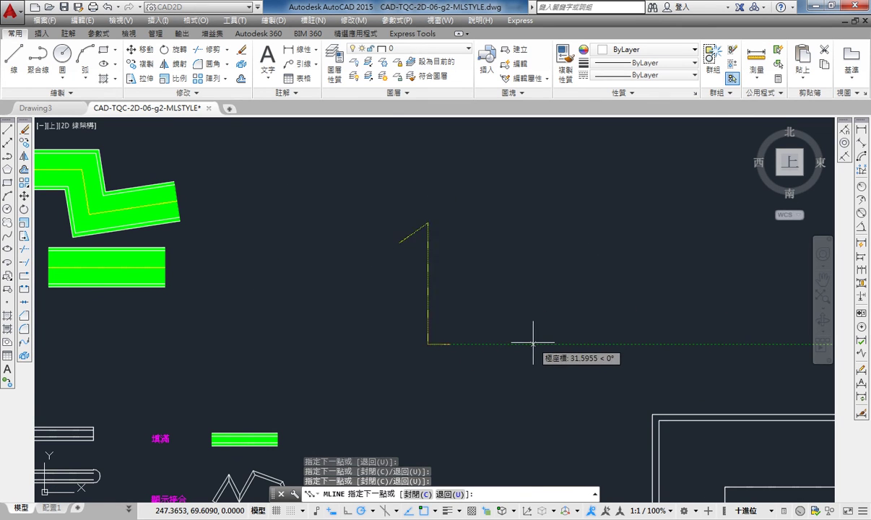
{"action": "left_click", "coordinate": [516, 340]}
{"action": "left_click", "coordinate": [517, 260]}
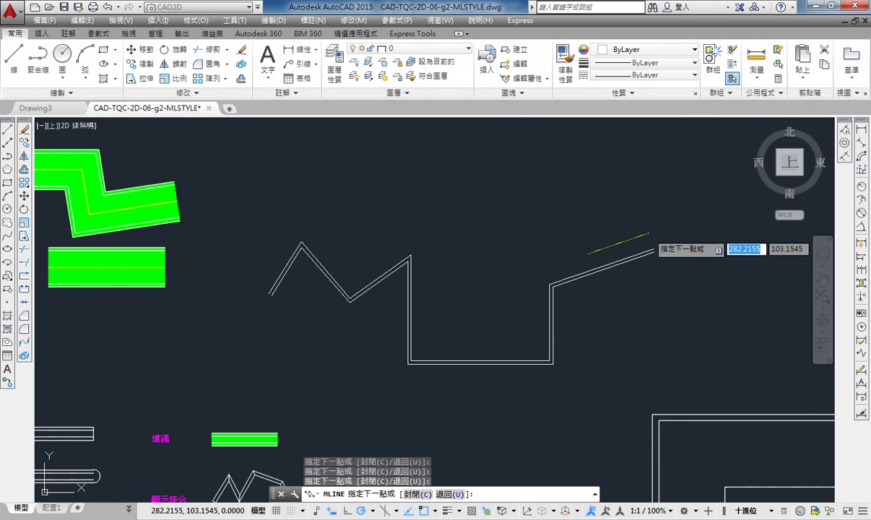
{"action": "key", "text": "Return"}
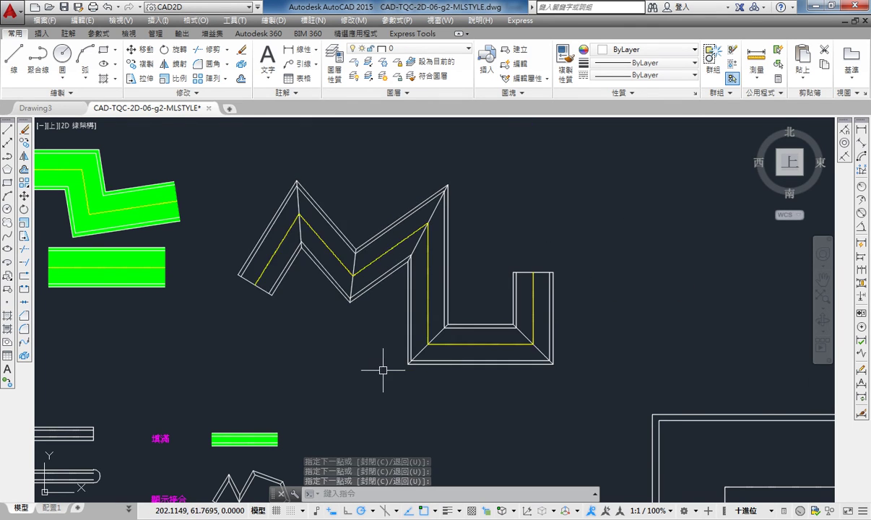
{"action": "middle_click_drag", "start_coordinate": [305, 282], "coordinate": [440, 239]}
{"action": "scroll", "coordinate": [443, 256], "scroll_direction": "down", "scroll_amount": 2}
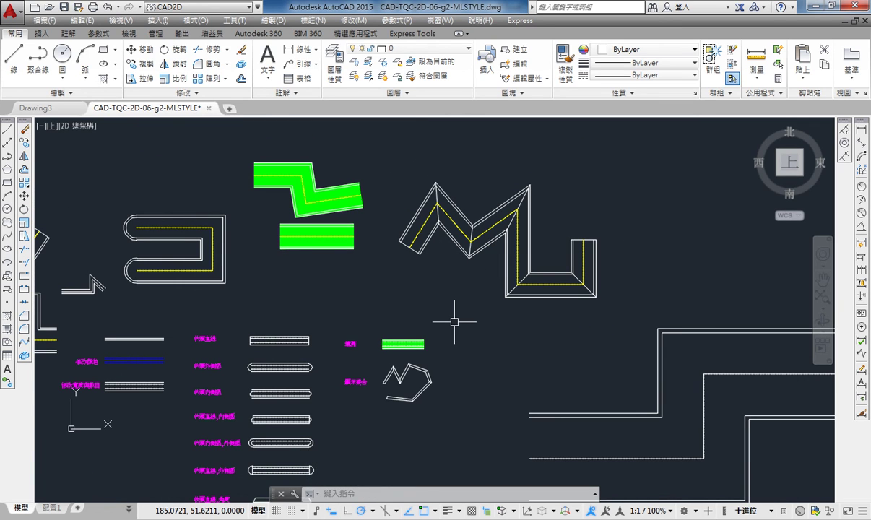
{"action": "middle_click_drag", "start_coordinate": [184, 350], "coordinate": [292, 253]}
{"action": "scroll", "coordinate": [293, 292], "scroll_direction": "up", "scroll_amount": 2}
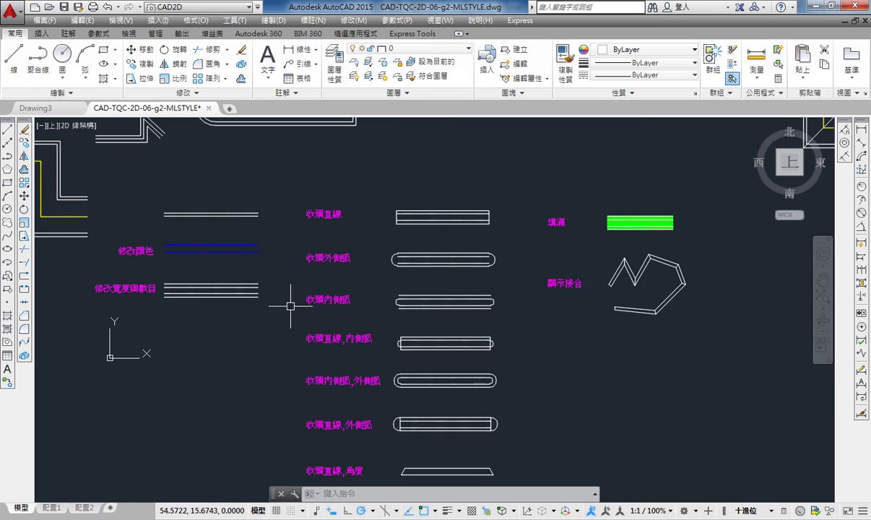
{"action": "mouse_move", "coordinate": [292, 292]}
{"action": "middle_mouse_down"}
{"action": "mouse_move", "coordinate": [303, 276]}
{"action": "mouse_move", "coordinate": [281, 279]}
{"action": "middle_mouse_up"}
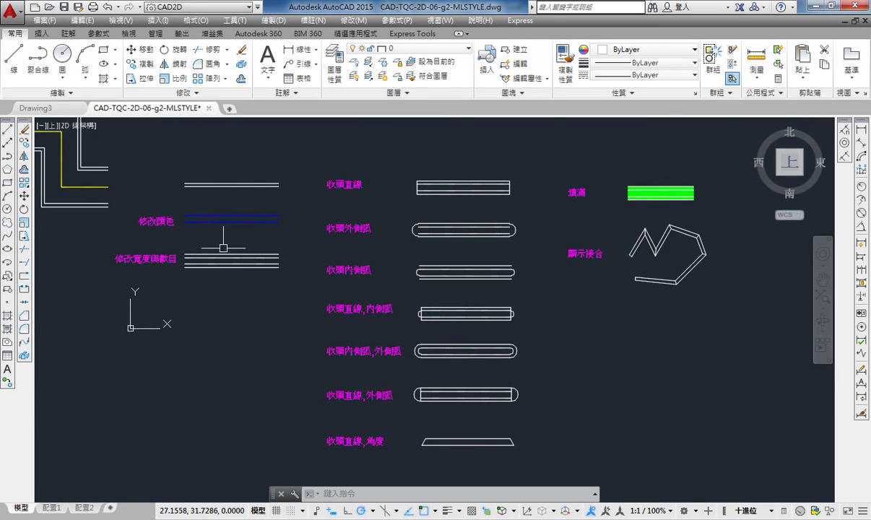
{"action": "middle_click_drag", "start_coordinate": [271, 241], "coordinate": [185, 245]}
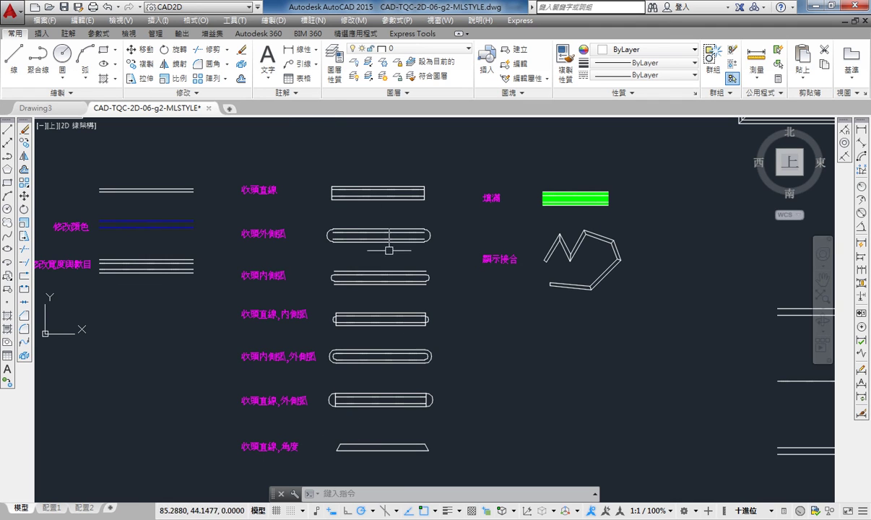
{"action": "middle_click_drag", "start_coordinate": [452, 297], "coordinate": [278, 345]}
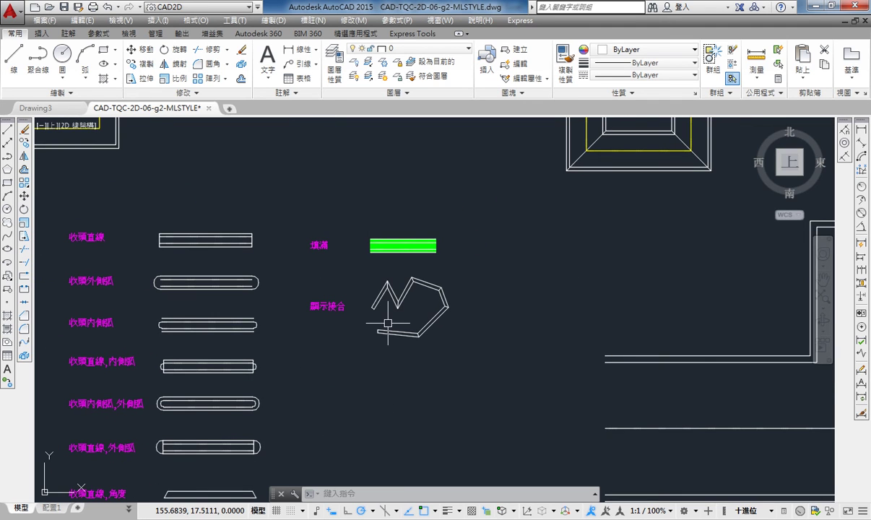
{"action": "scroll", "coordinate": [387, 325], "scroll_direction": "down", "scroll_amount": 3}
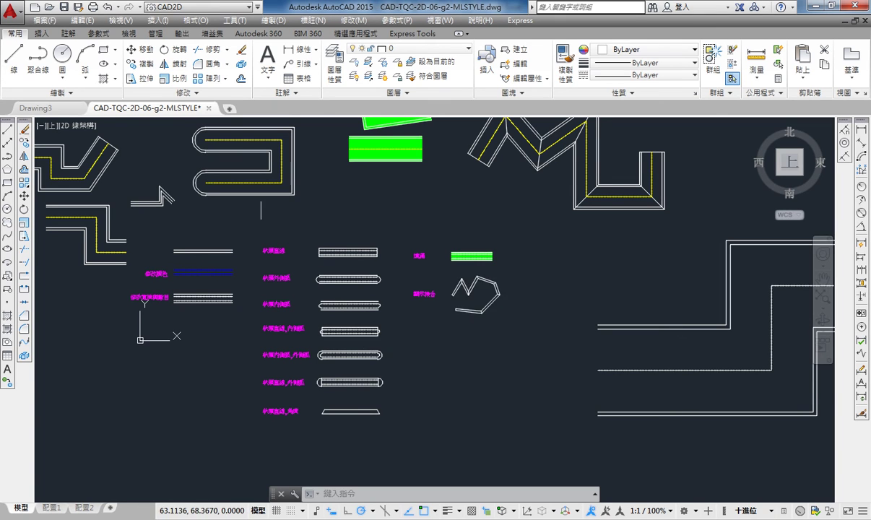
{"action": "middle_click_drag", "start_coordinate": [363, 325], "coordinate": [642, 426]}
{"action": "scroll", "coordinate": [543, 297], "scroll_direction": "up", "scroll_amount": 2}
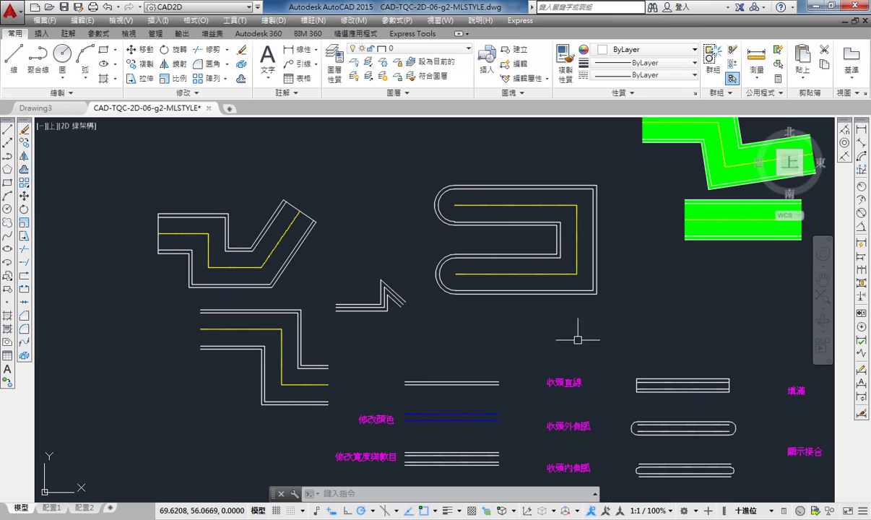
{"action": "middle_click_drag", "start_coordinate": [577, 339], "coordinate": [567, 281]}
Move the bent yellow-centred multiline down and right onto the stepped multiline below
{"action": "left_click", "coordinate": [331, 220]}
{"action": "left_click", "coordinate": [138, 113]}
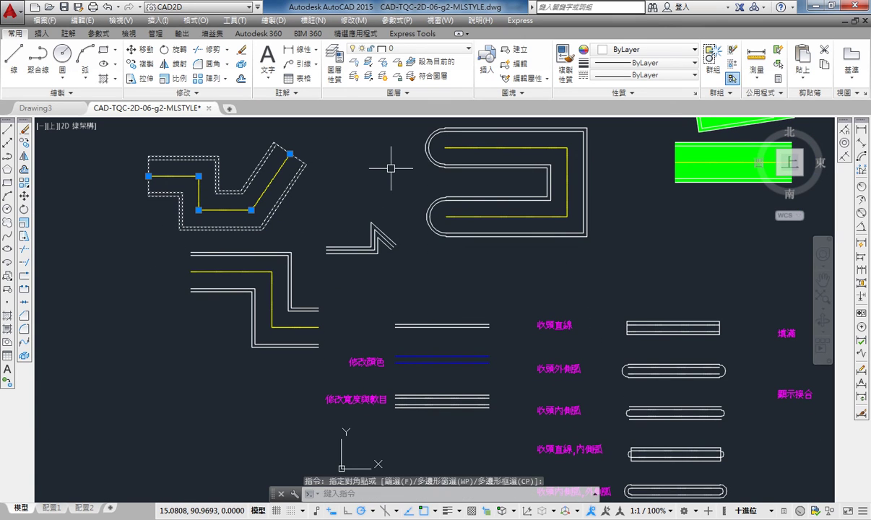
{"action": "type", "text": "m"}
{"action": "key", "text": "Return"}
{"action": "left_click", "coordinate": [353, 174]}
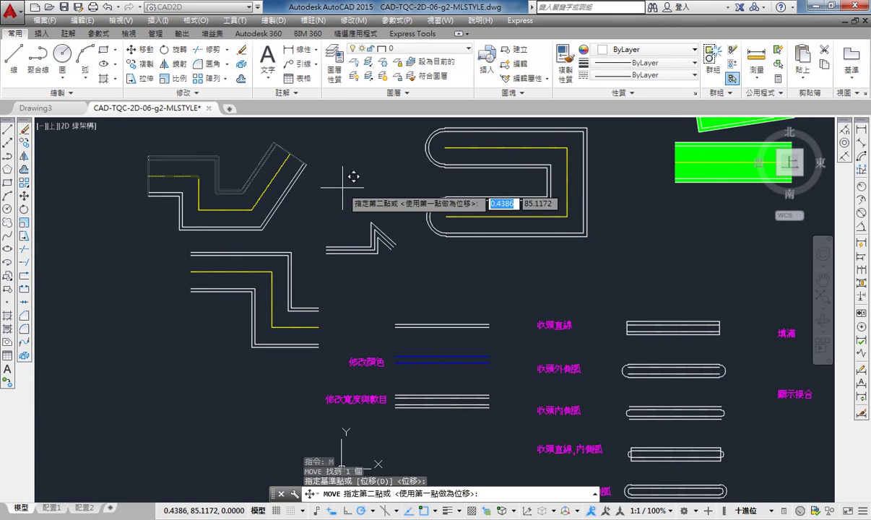
{"action": "left_click", "coordinate": [382, 296]}
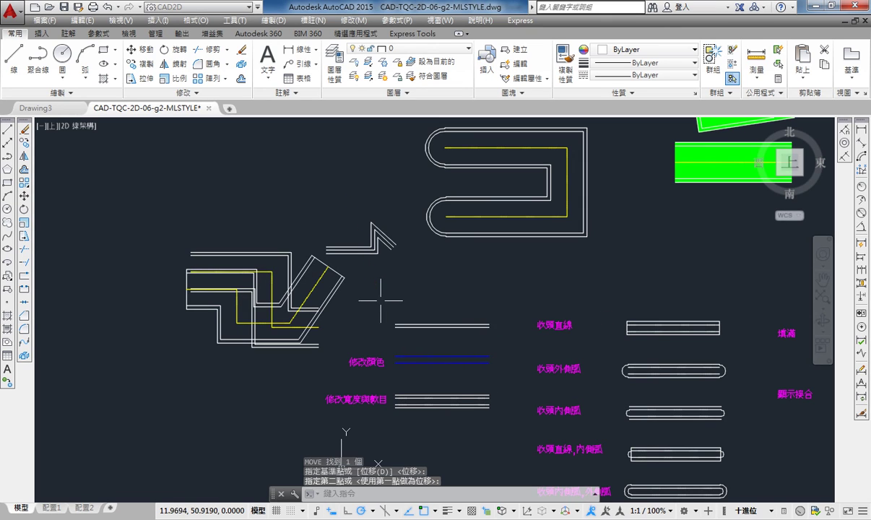